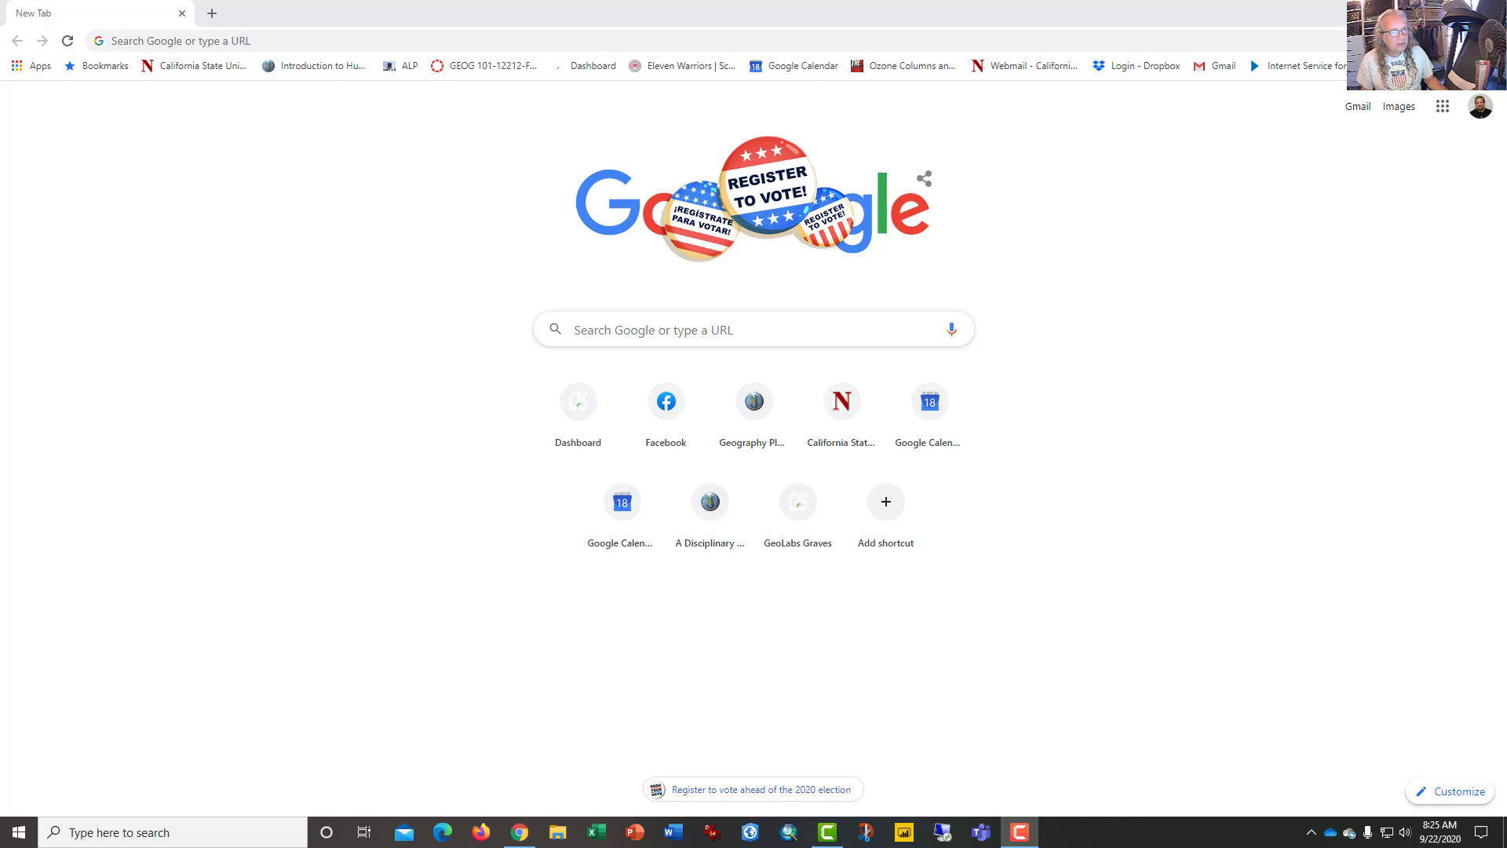
Search Google for "census data".
click(639, 330)
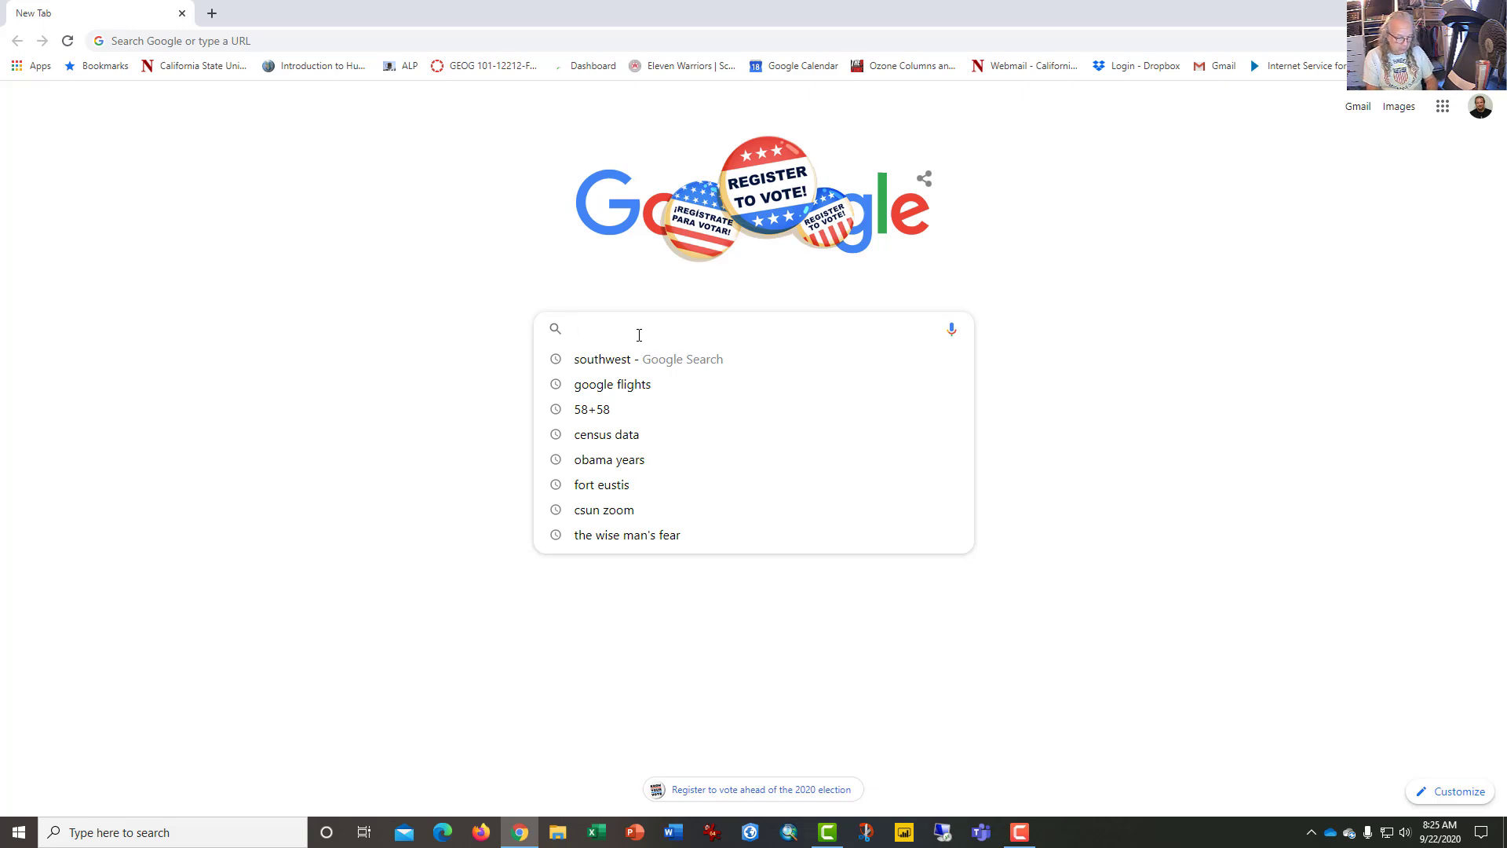
text(cs)
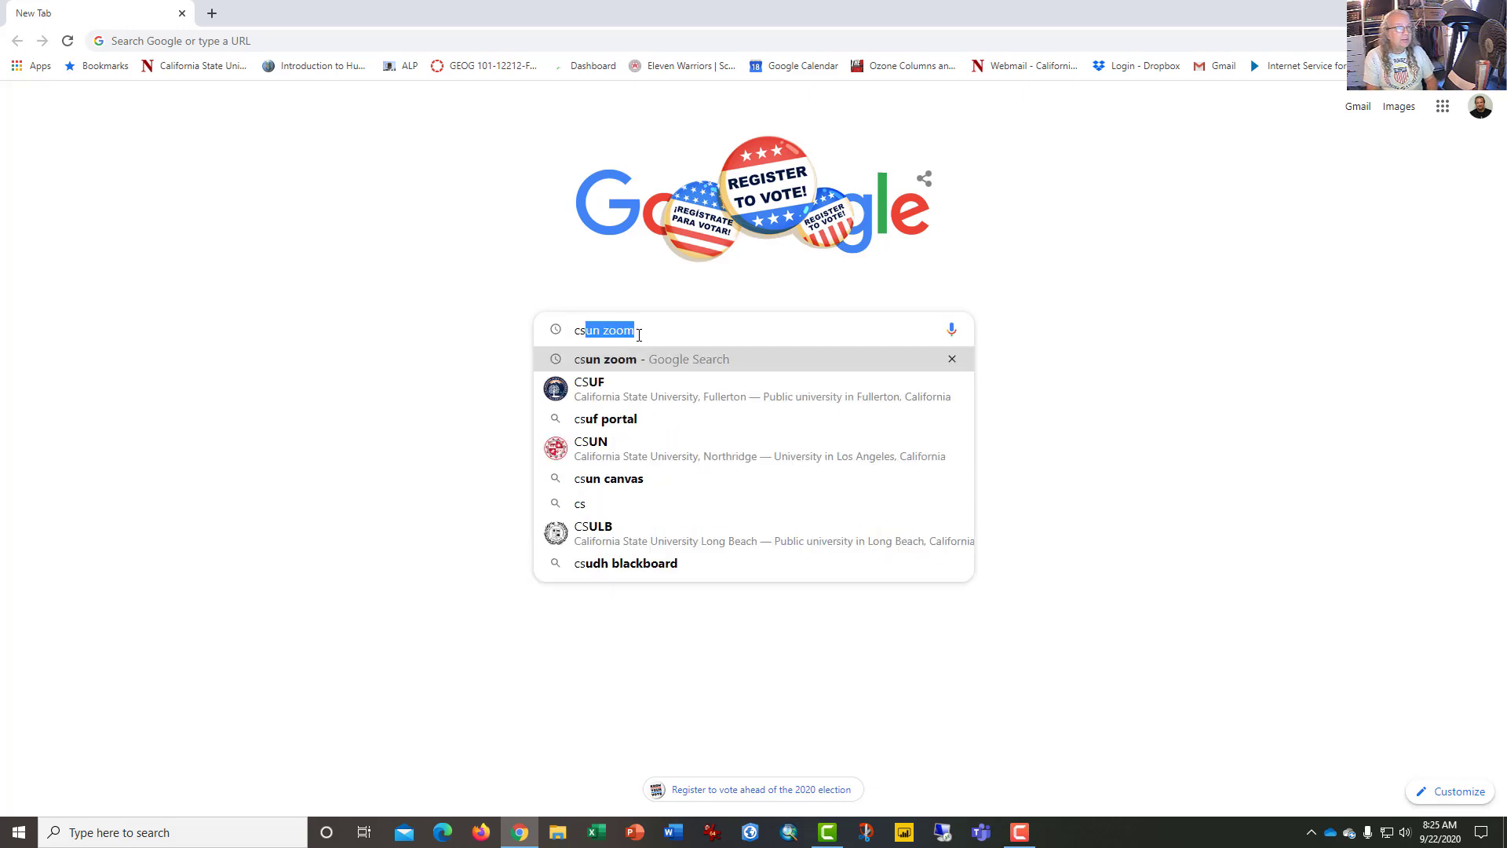
key(BackSpace)
key(BackSpace)
text(e)
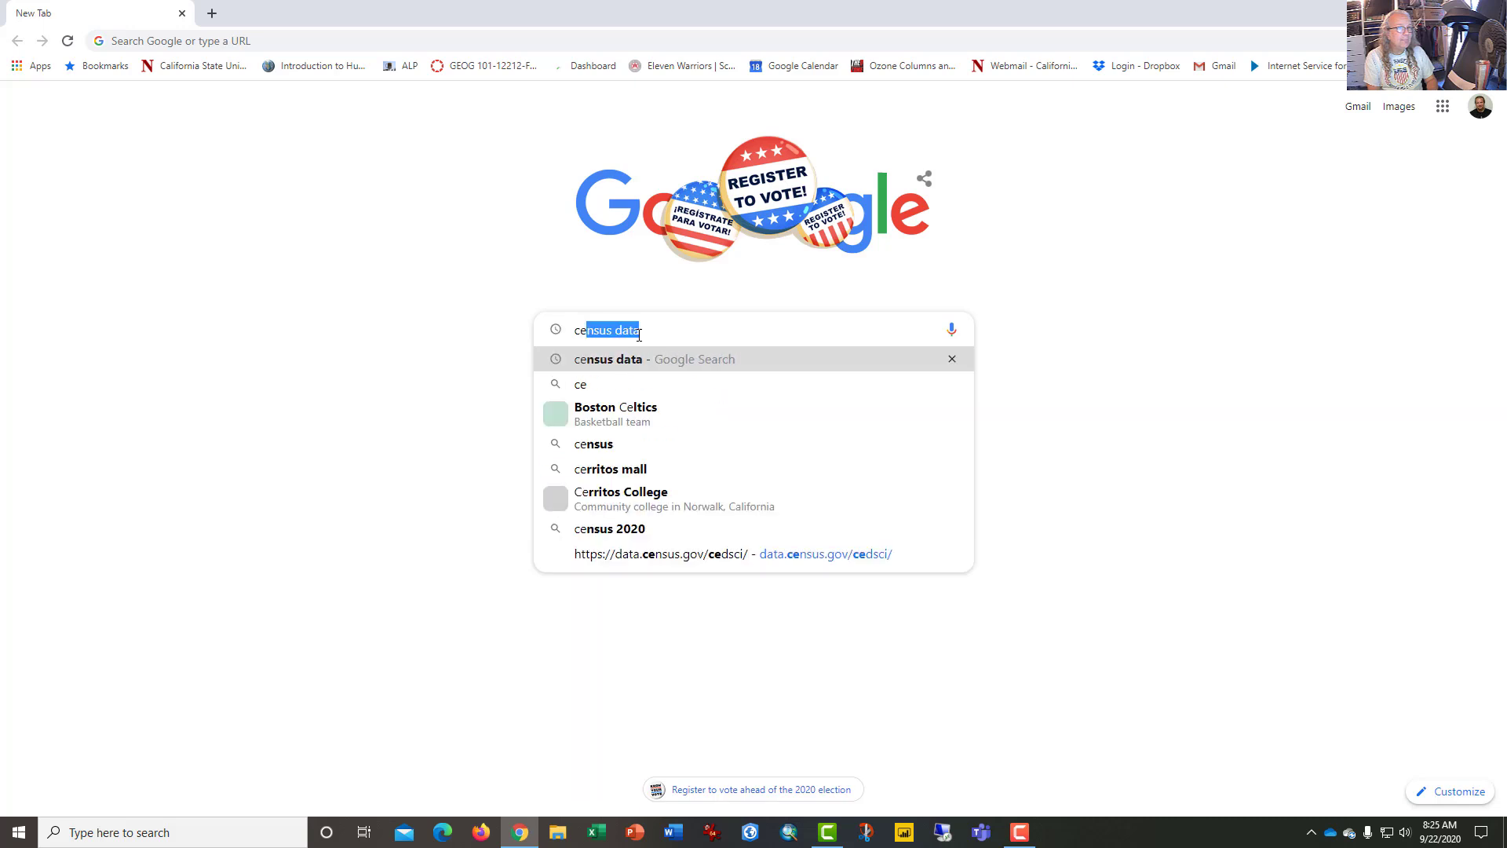
key(Return)
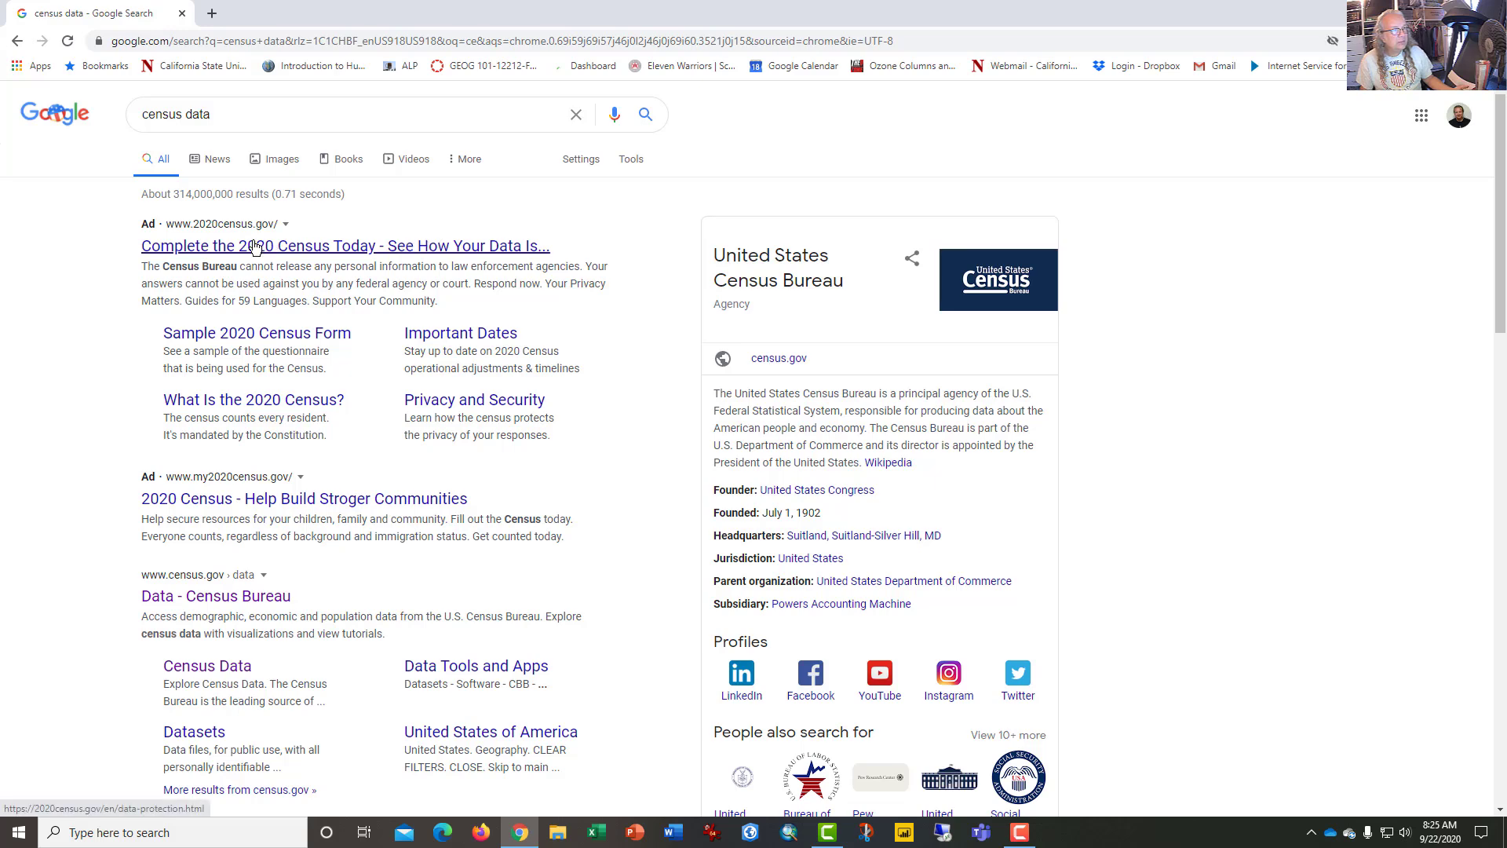
Open the Census Bureau's Data page from the search results and continue to the advanced search of data.census.gov.
click(430, 246)
scroll(359, 506, down, 4)
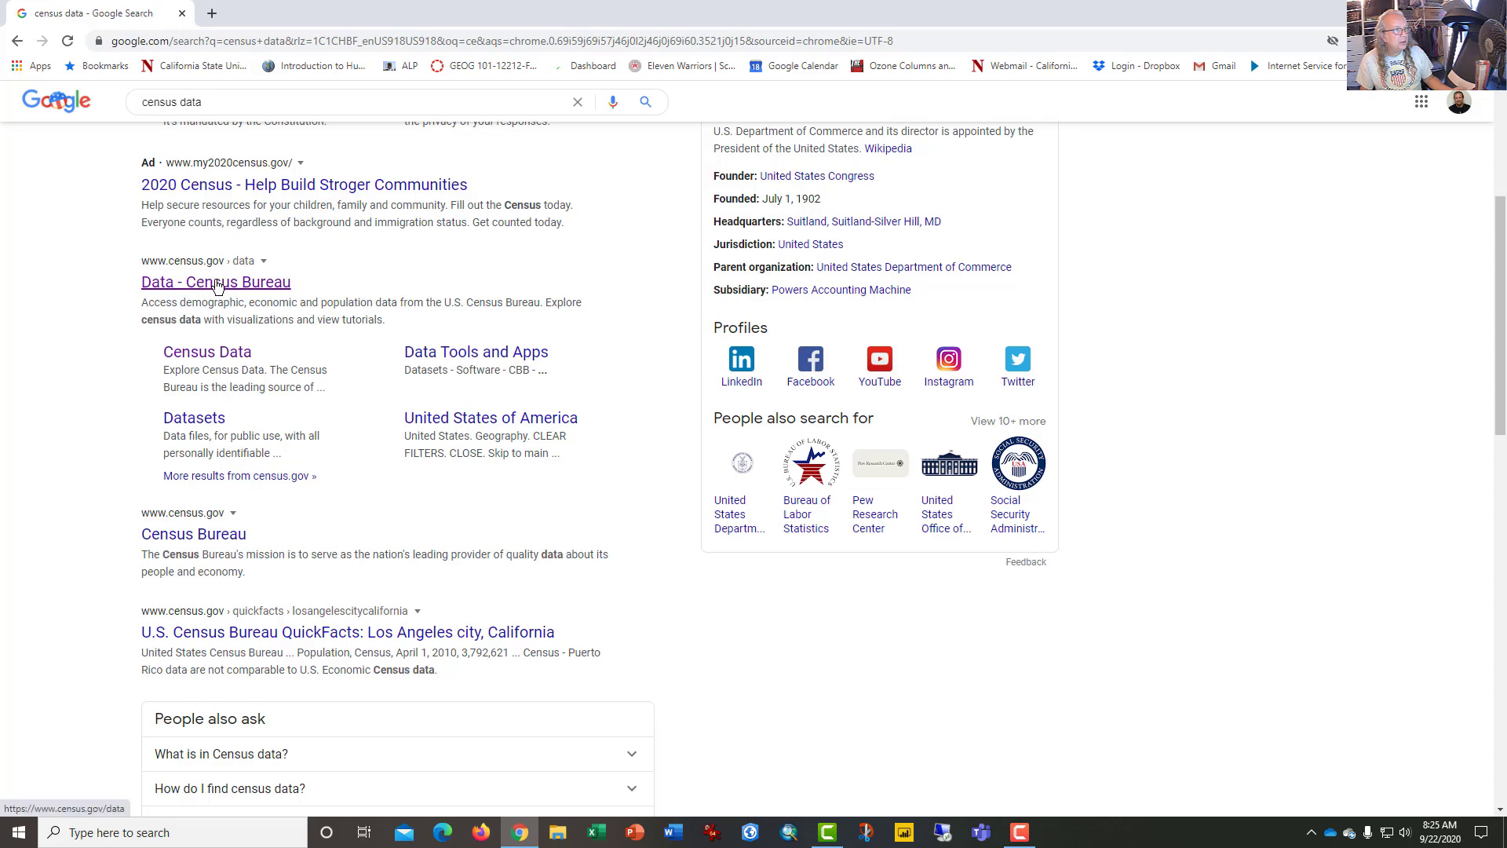
click(219, 283)
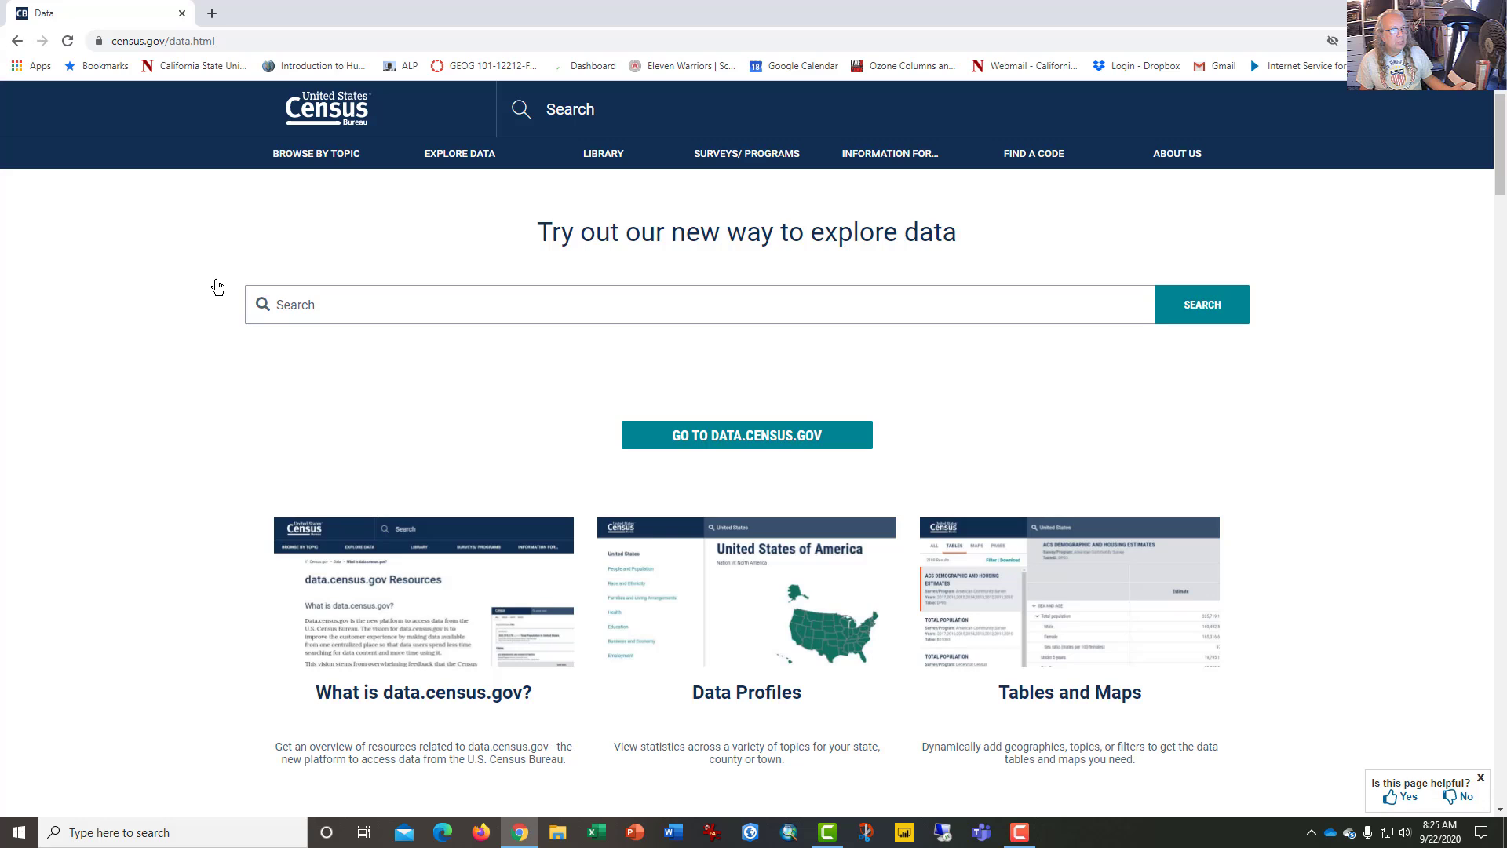
click(759, 446)
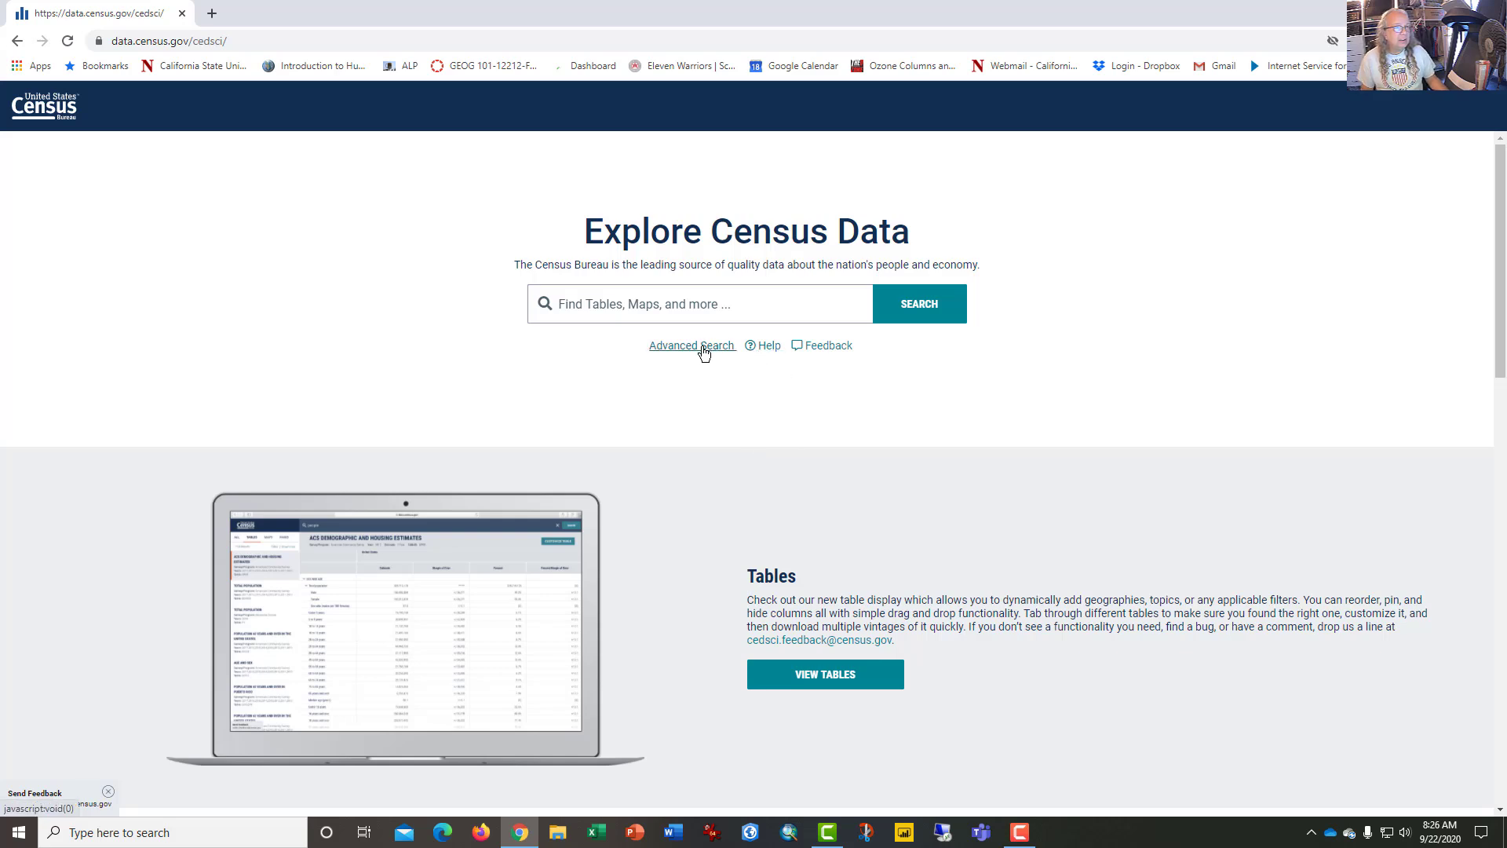
click(704, 350)
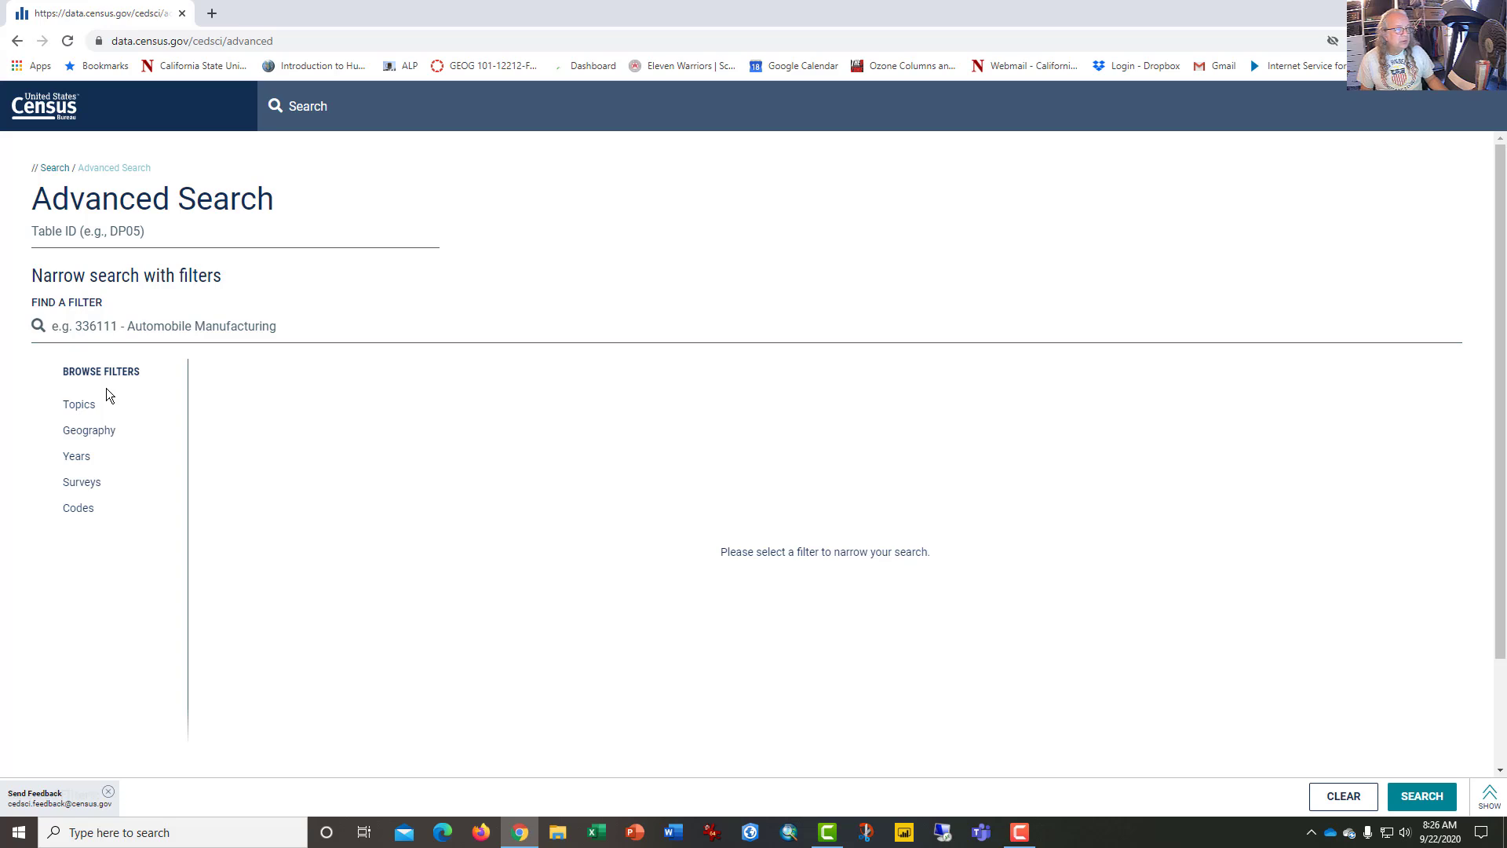
Filter the geography to all counties in California and the year to 2012.
click(98, 432)
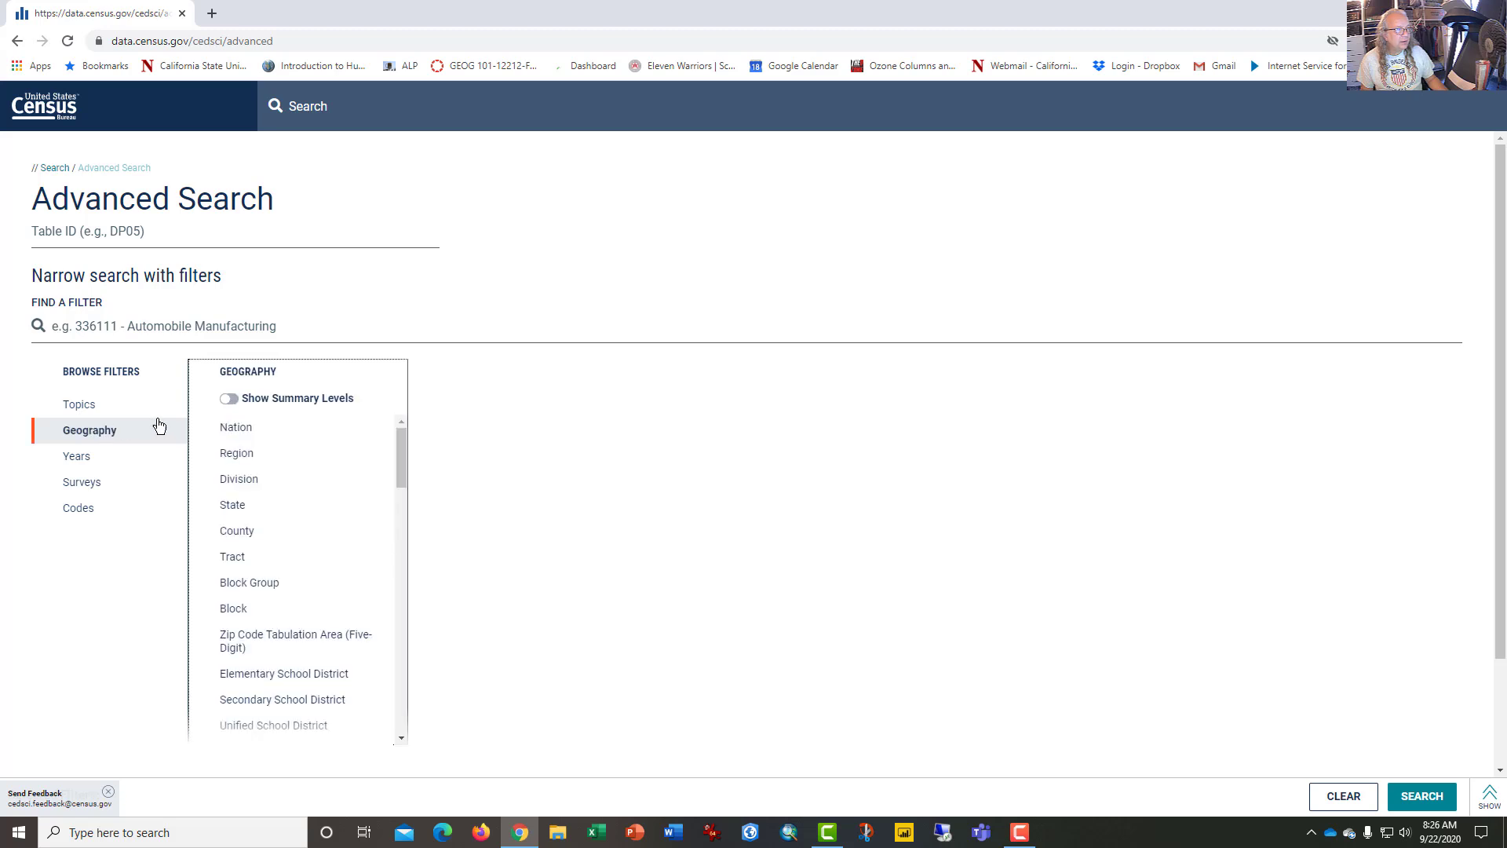
click(250, 532)
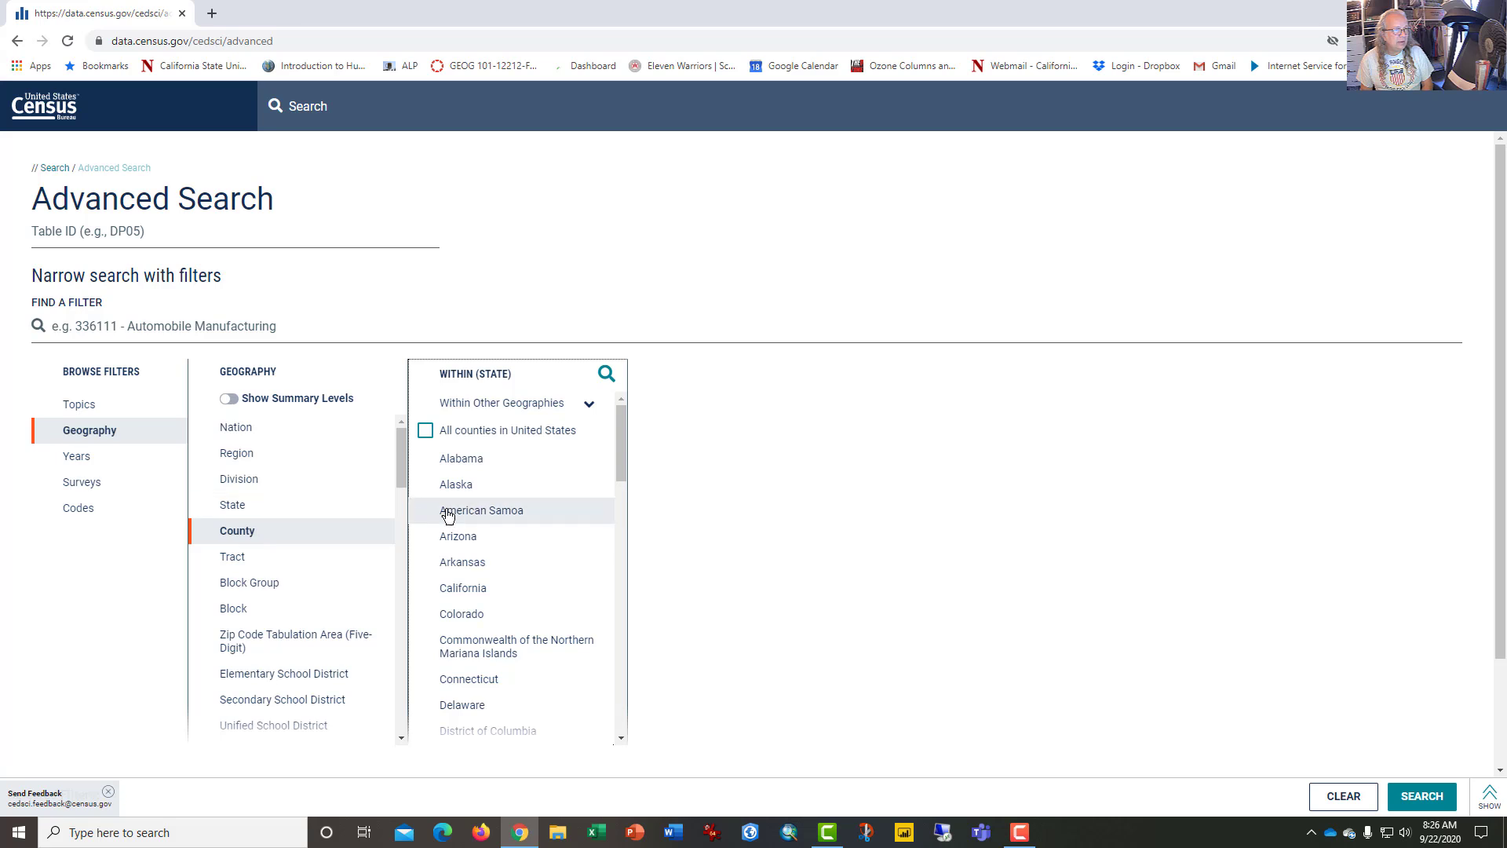
click(492, 595)
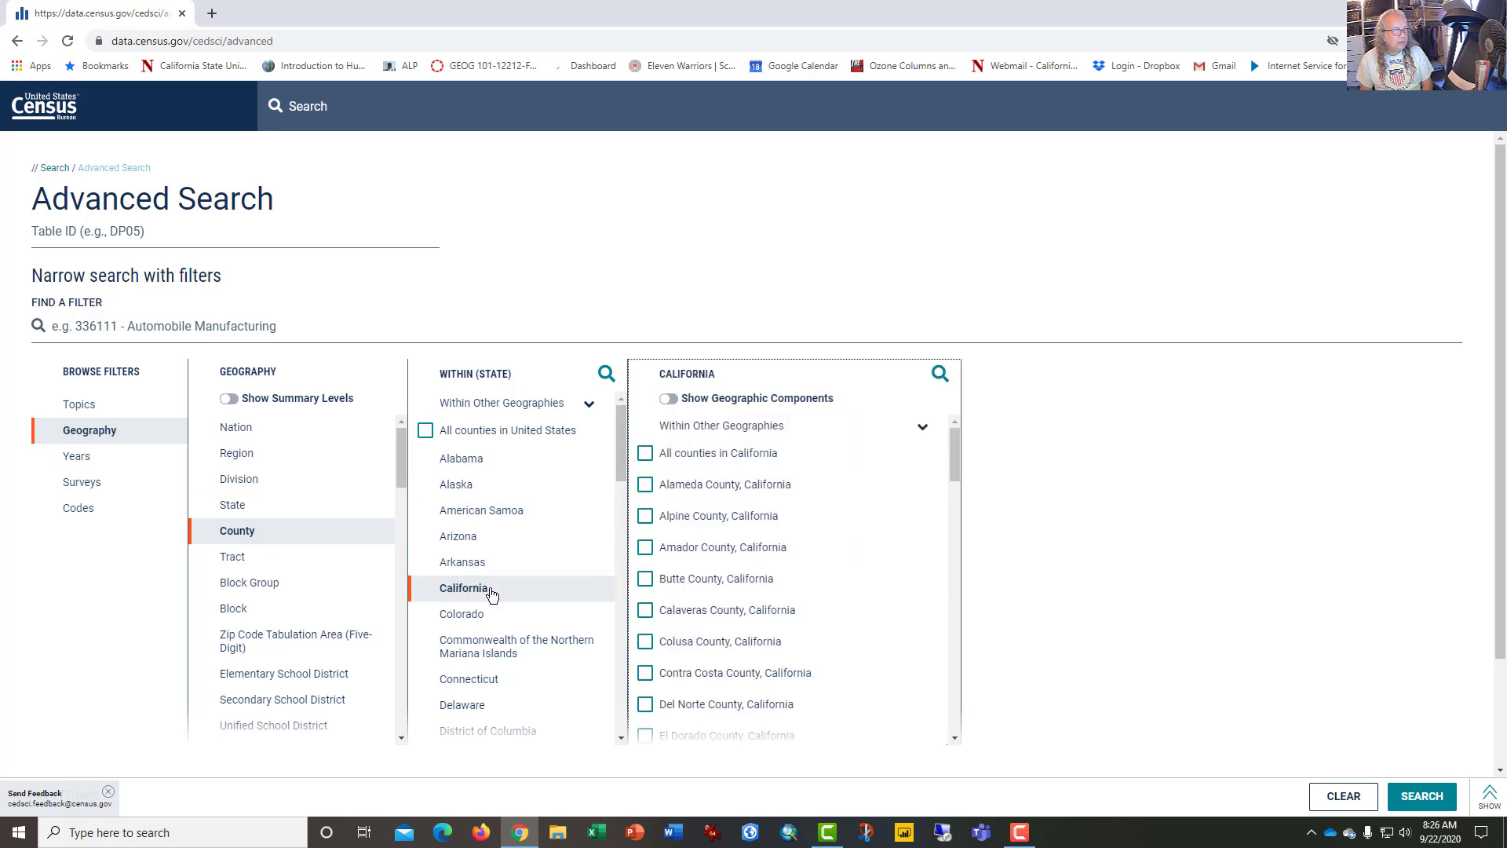
click(644, 455)
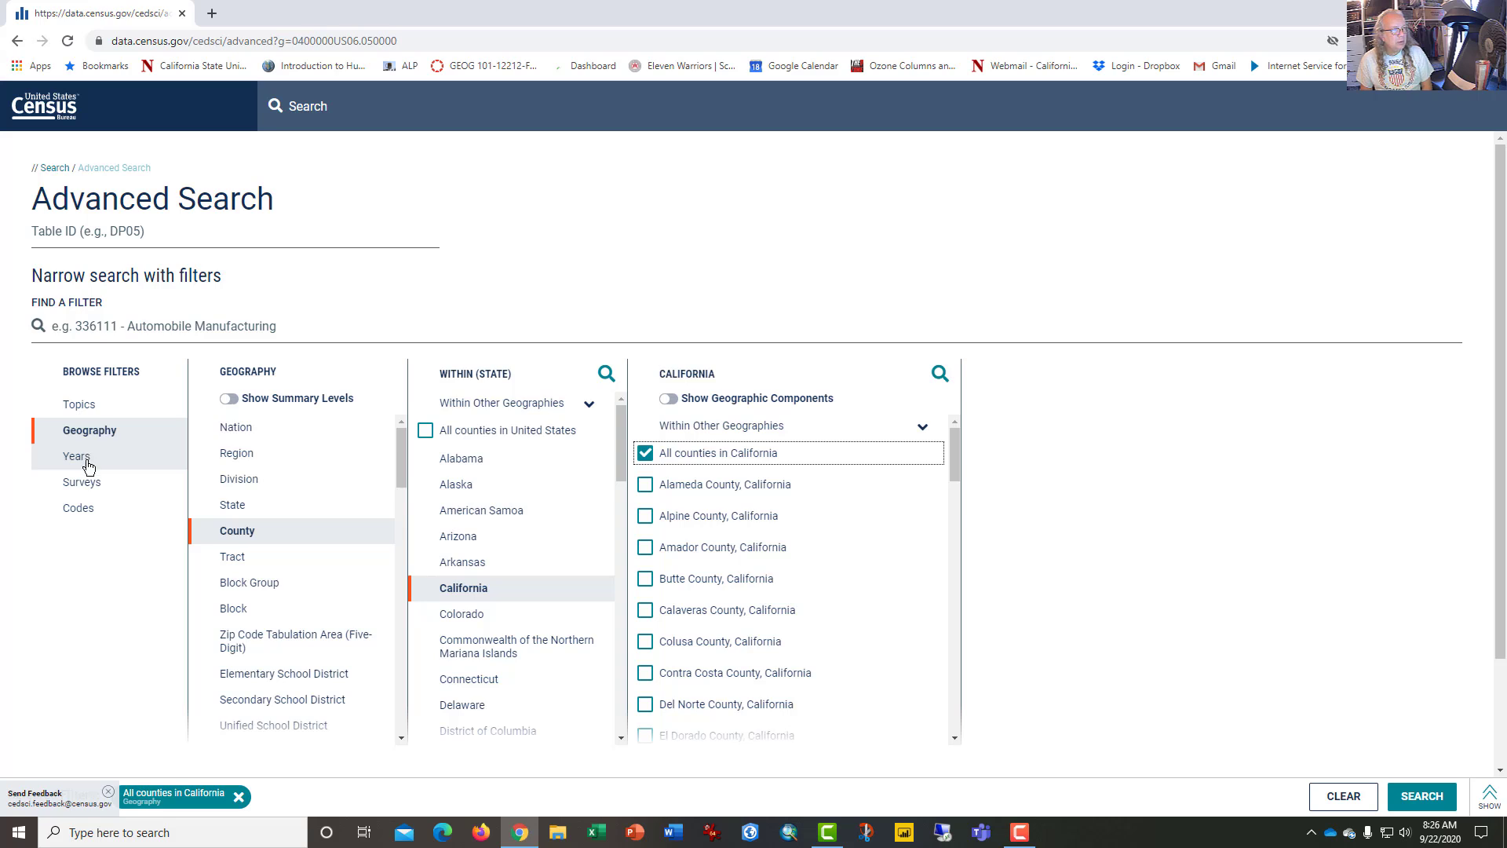
click(86, 463)
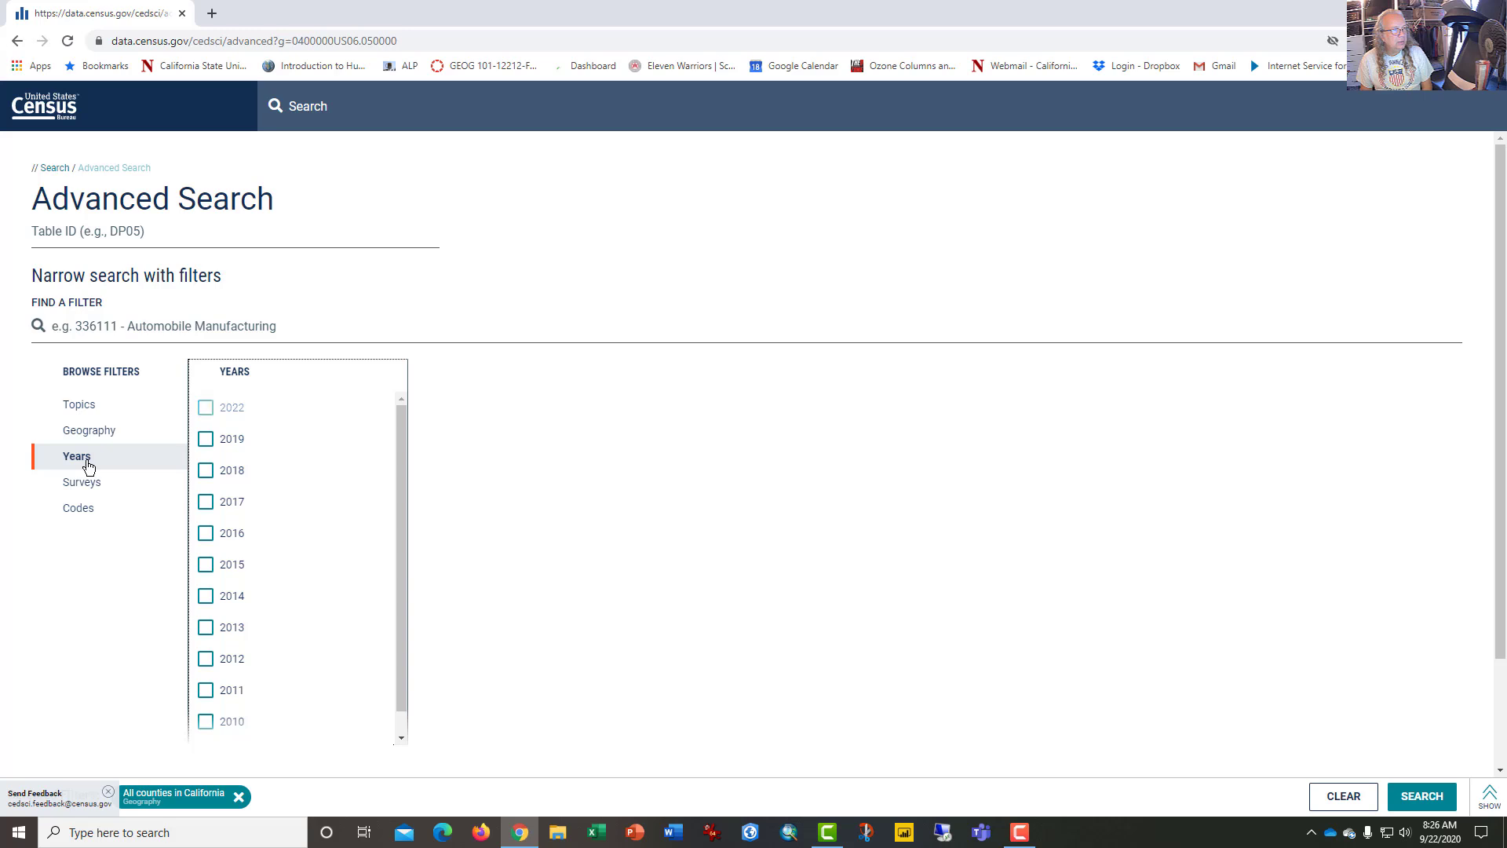
click(204, 663)
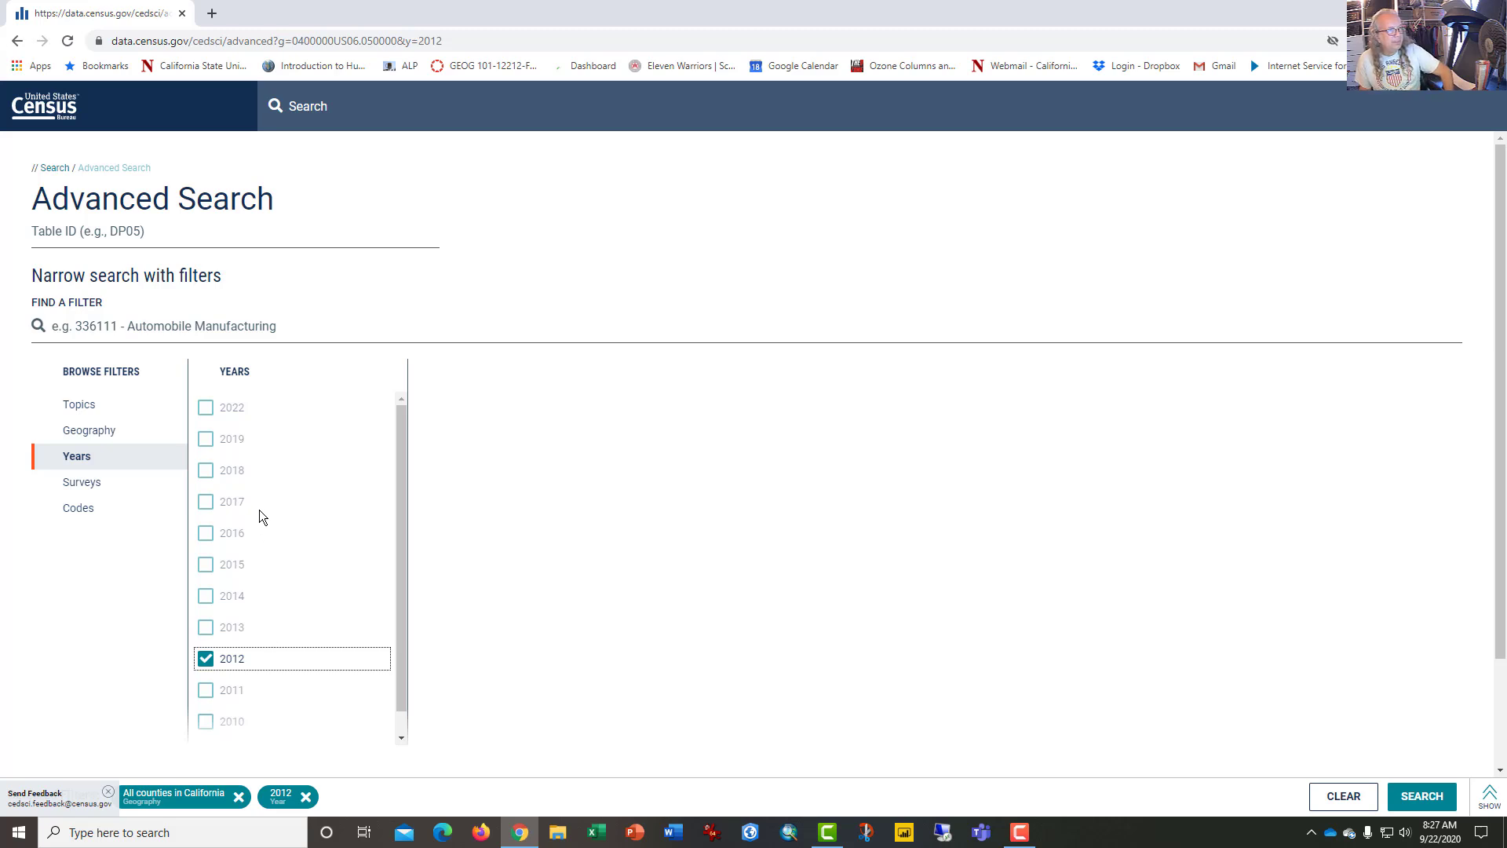
Add the ANN Business Patterns County Business Patterns survey as a filter.
click(100, 487)
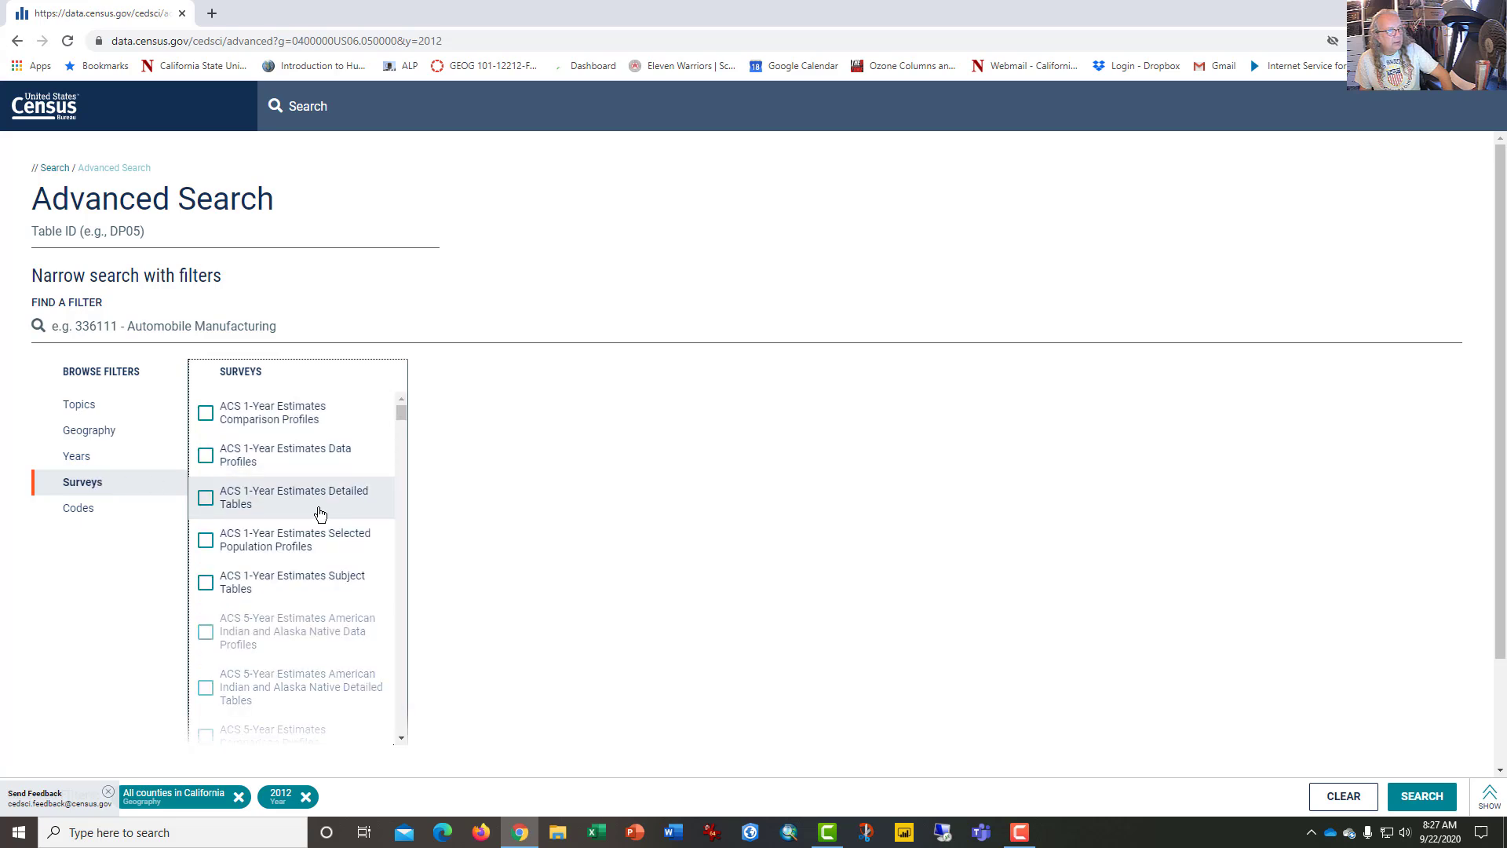
scroll(308, 503, down, 4)
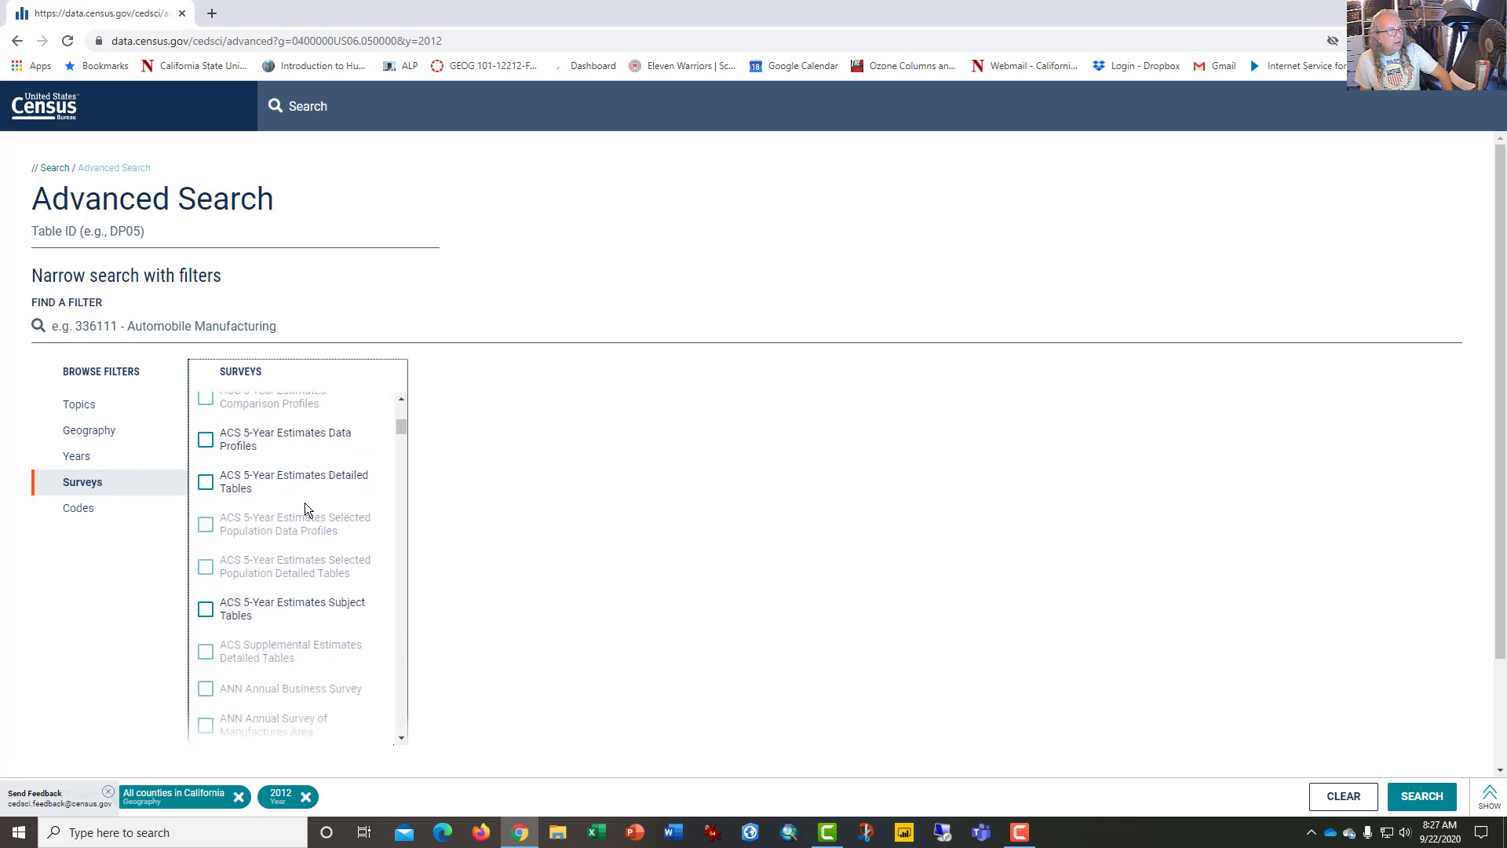
scroll(303, 507, down, 5)
scroll(302, 514, down, 1)
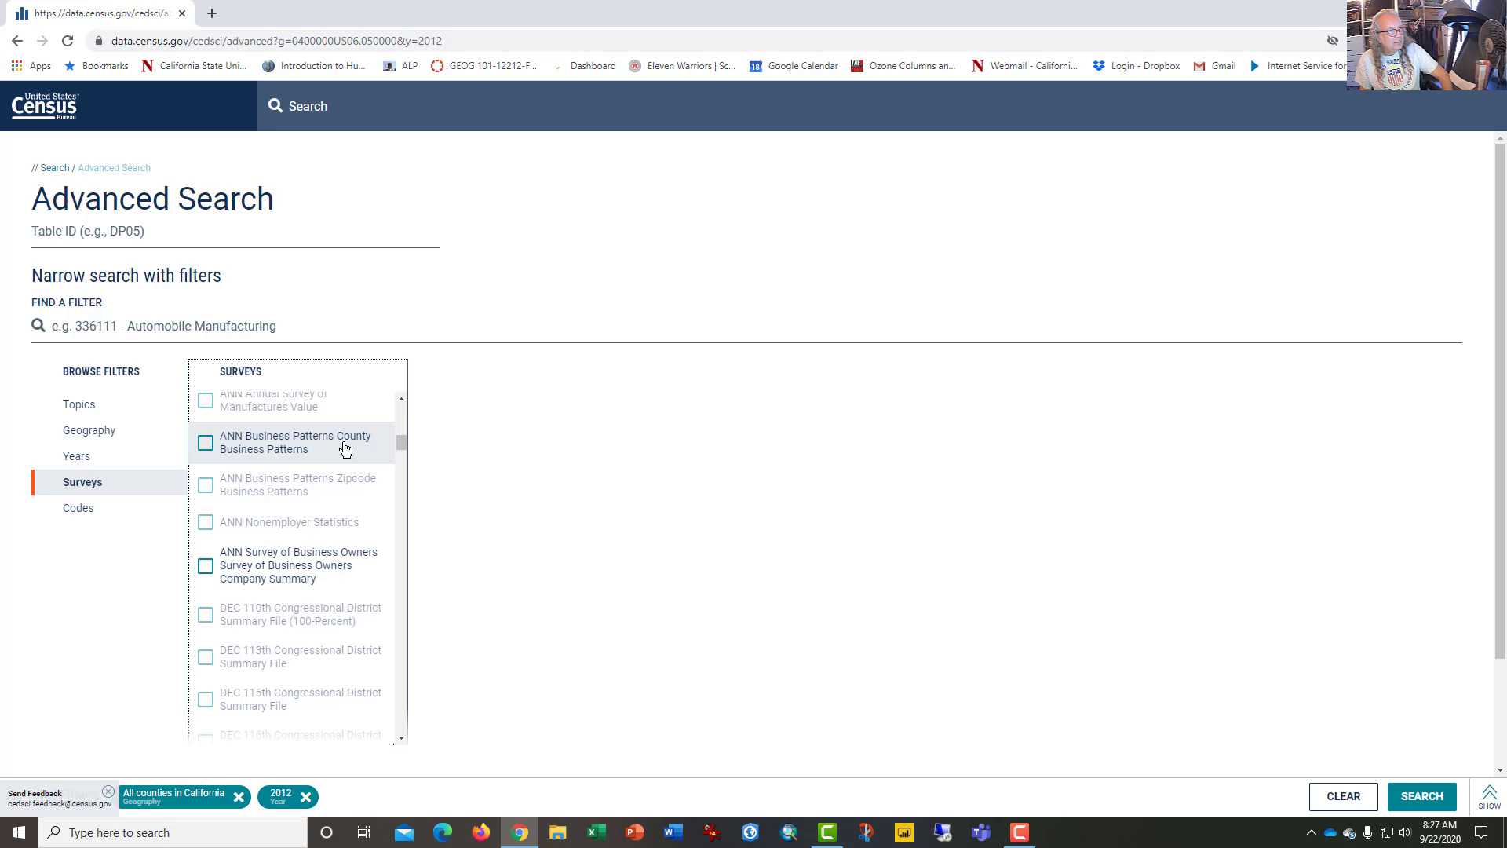
click(207, 445)
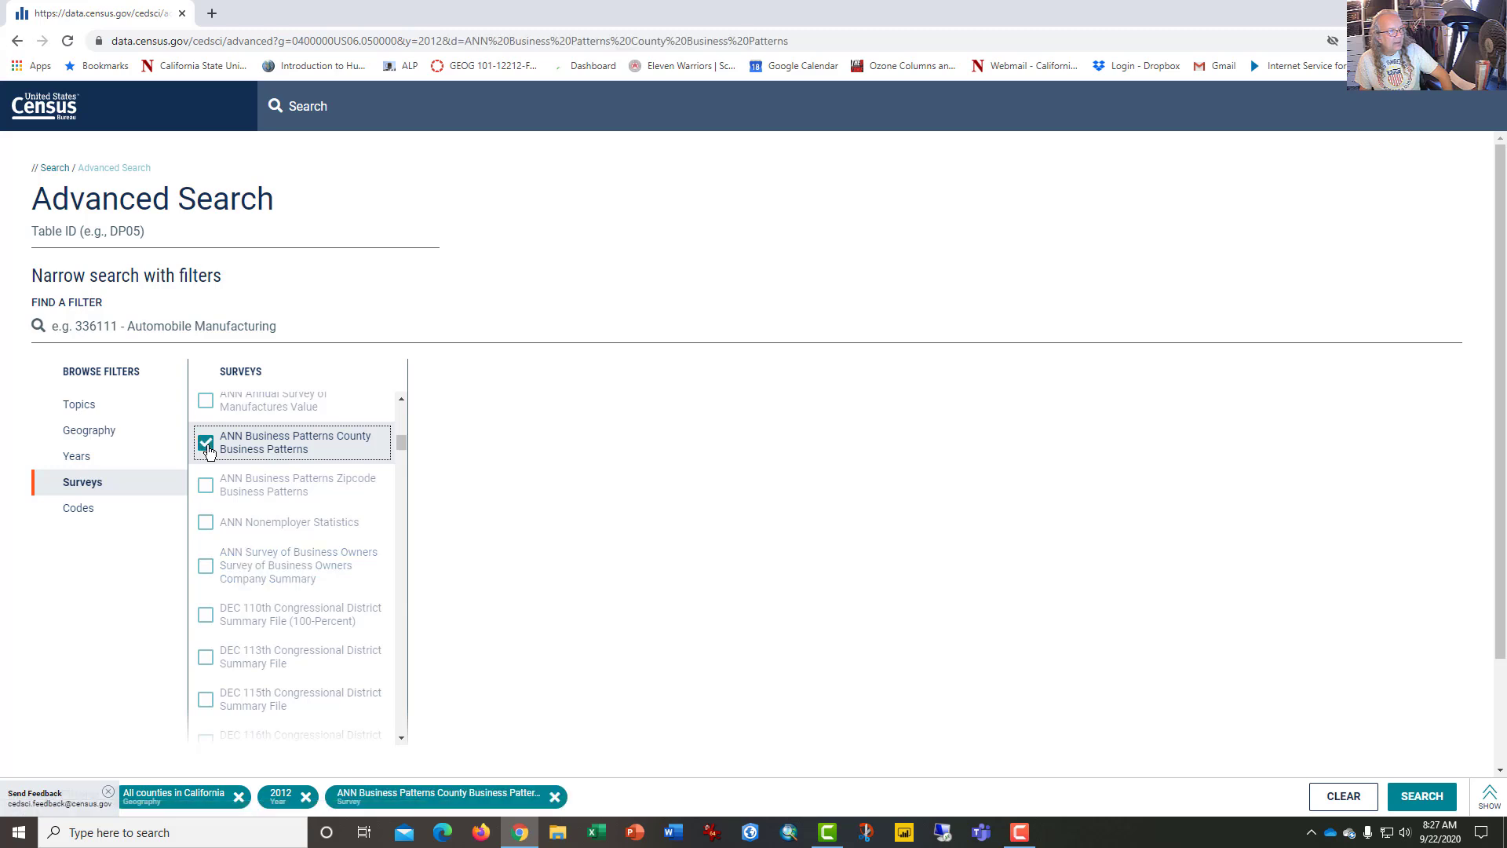
Add the NAICS industry code "00 - Total for all sectors" as a filter.
click(109, 513)
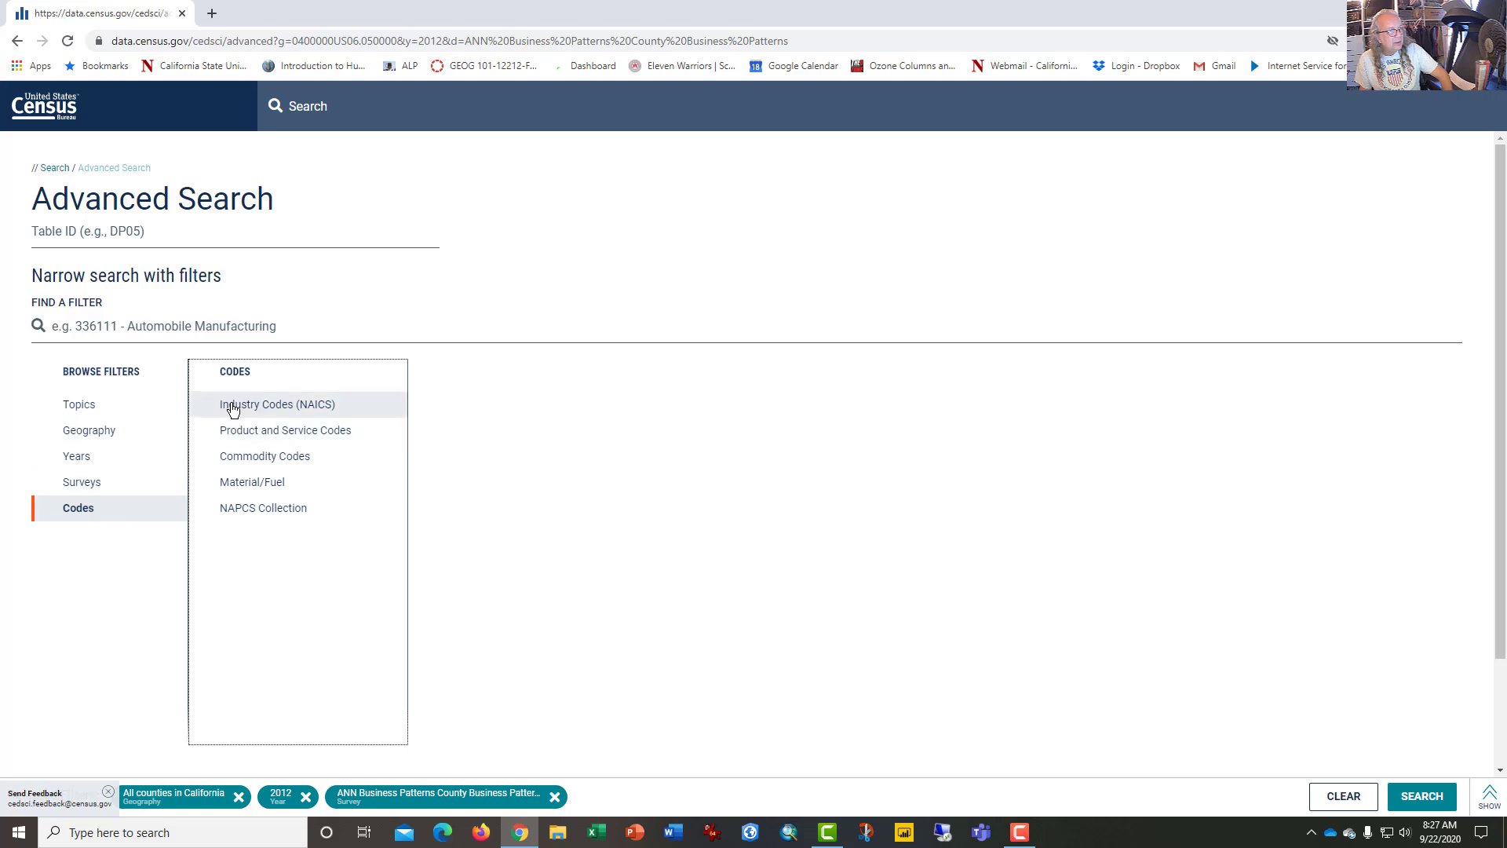
click(233, 404)
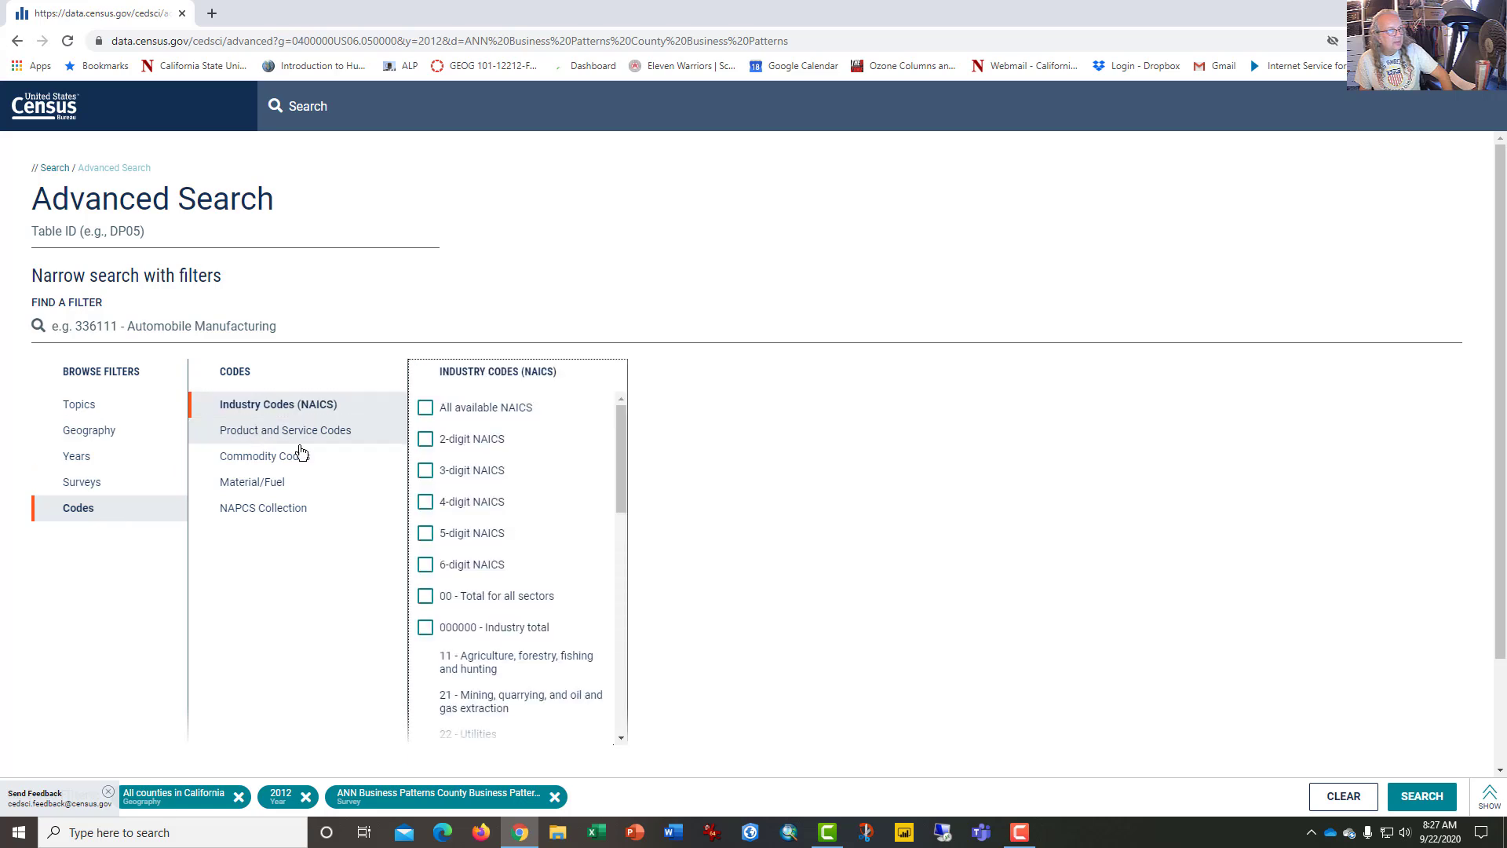
click(427, 601)
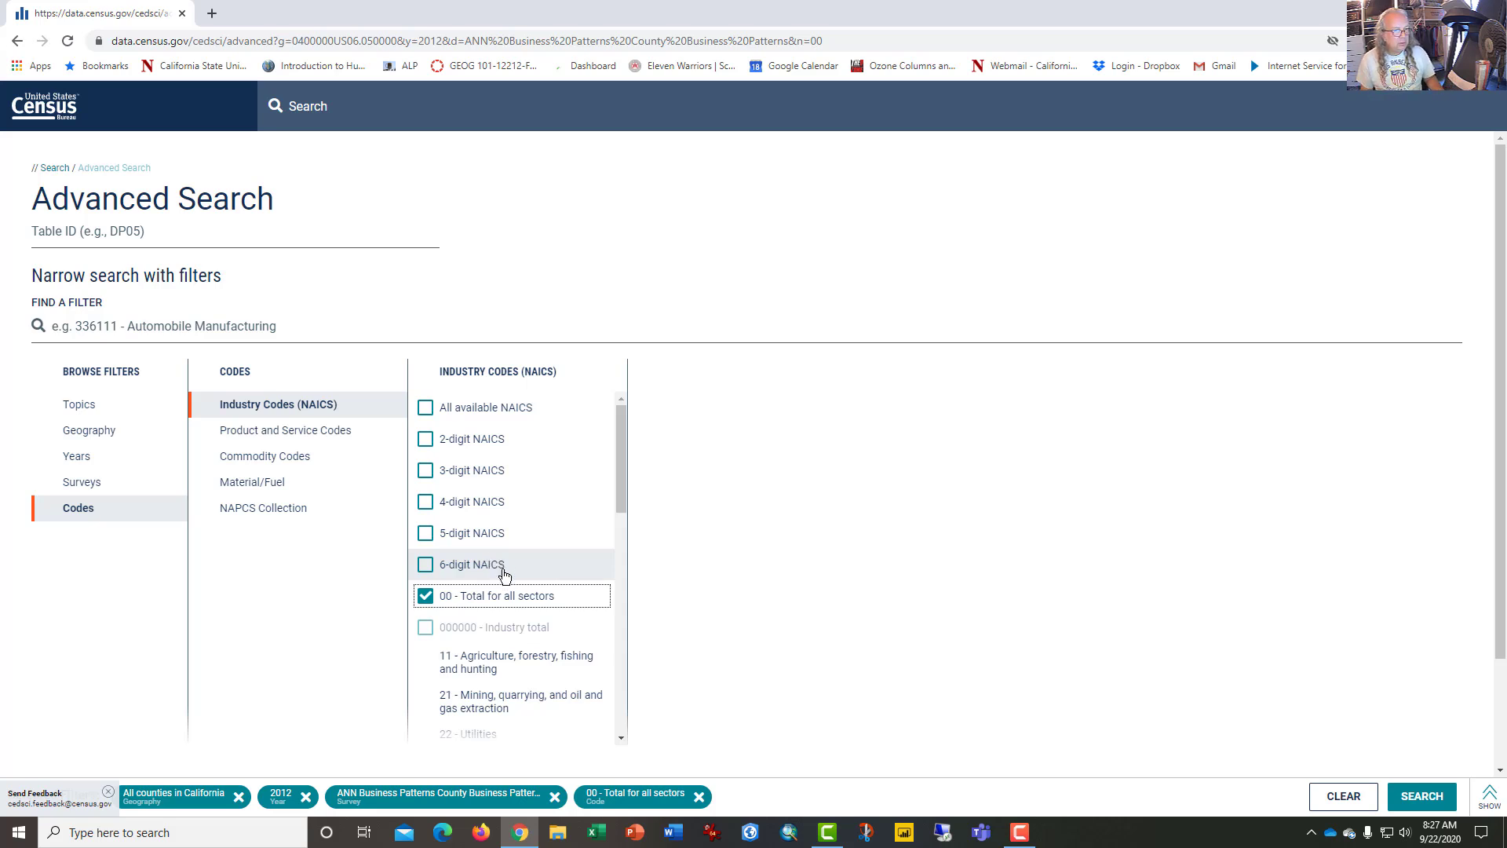
Add the NAICS code "236117 - New housing for-sale builders", found under Construction, Construction of buildings, Residential building construction, as a filter.
scroll(504, 577, down, 5)
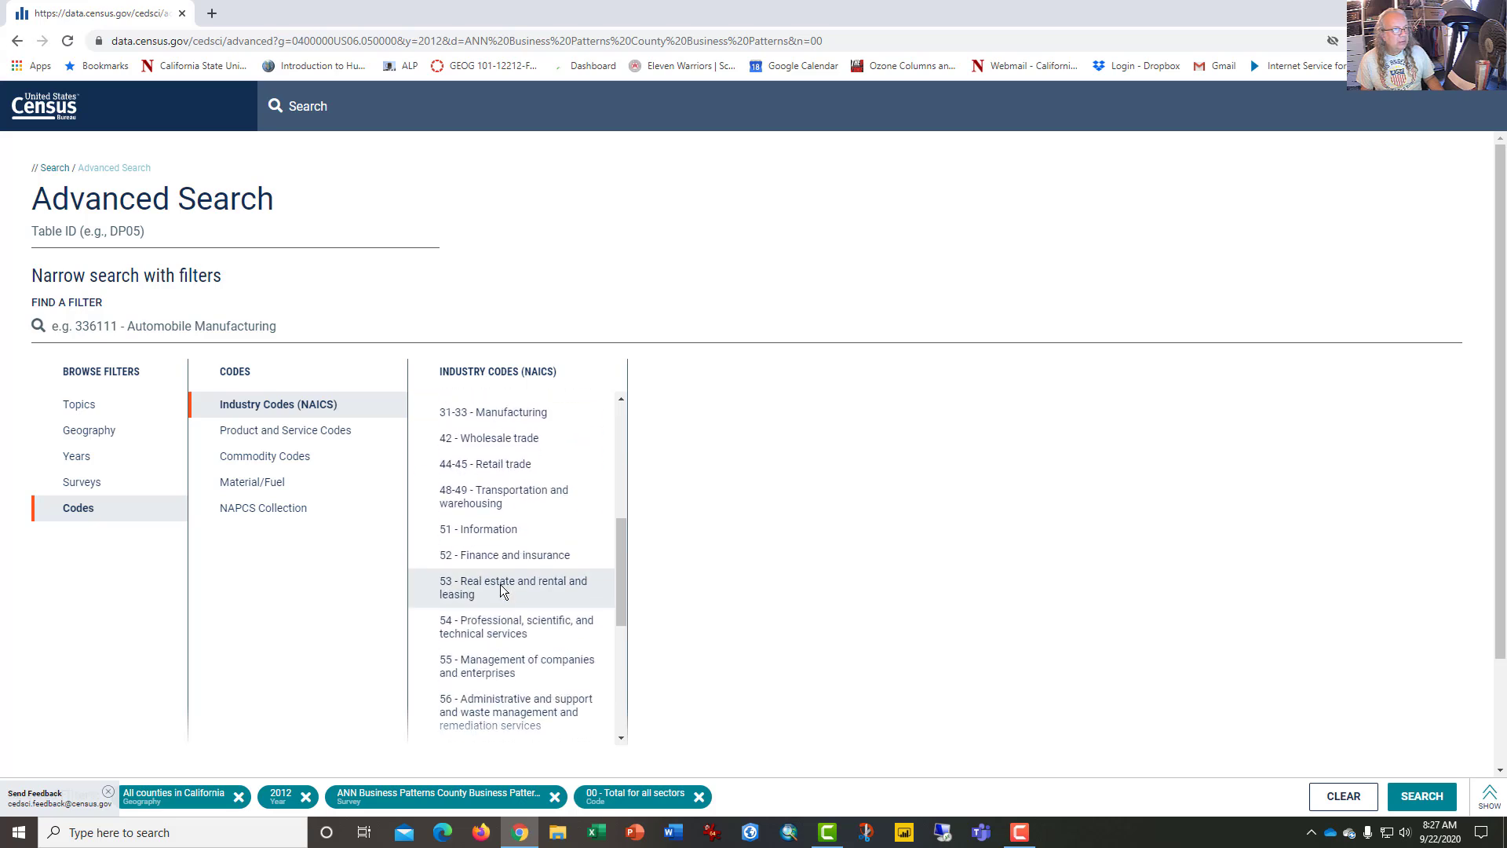
scroll(503, 592, up, 1)
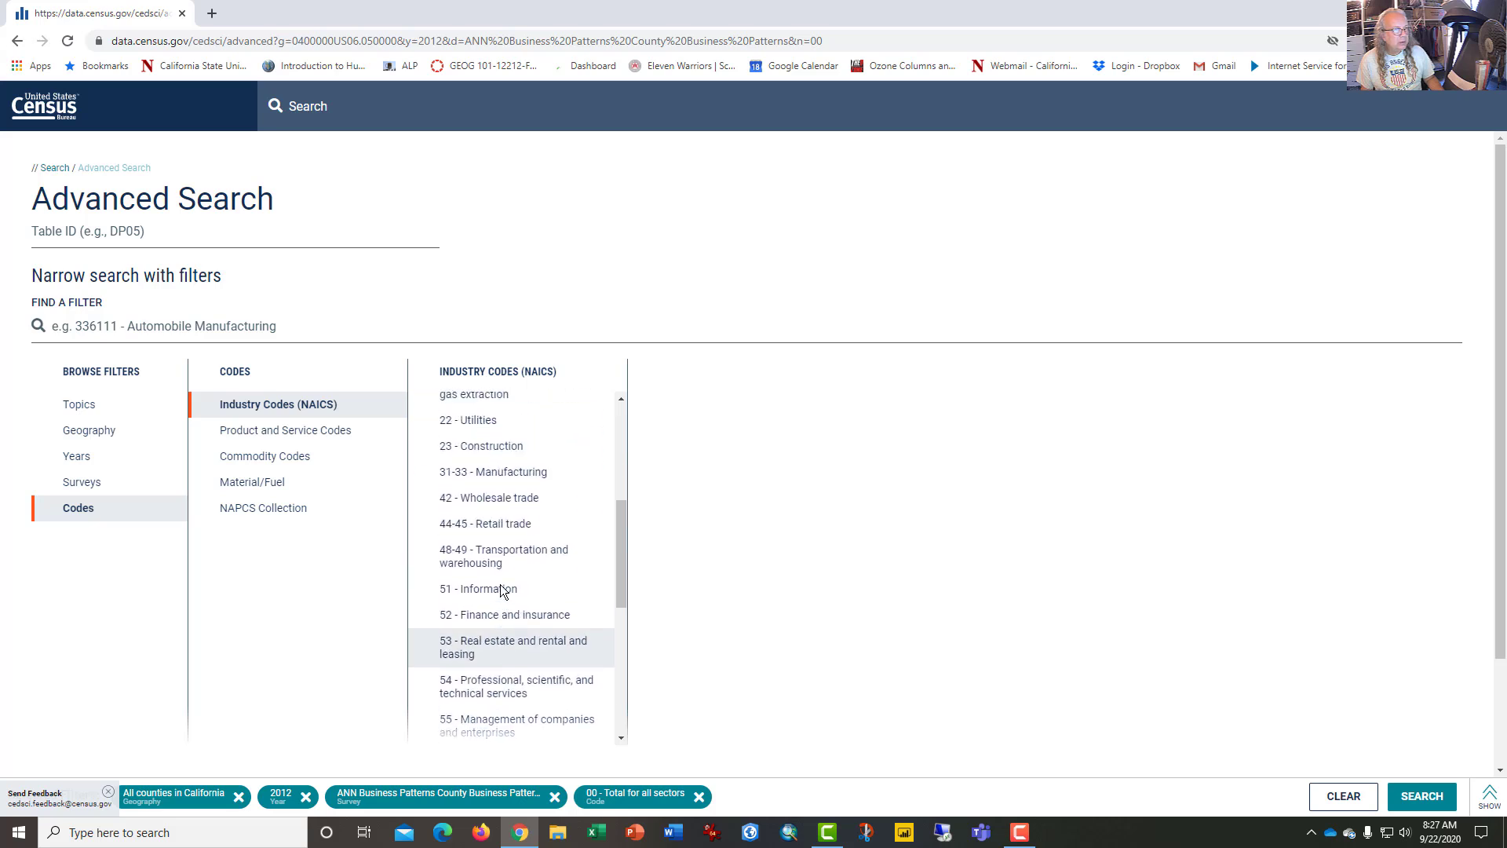
click(525, 459)
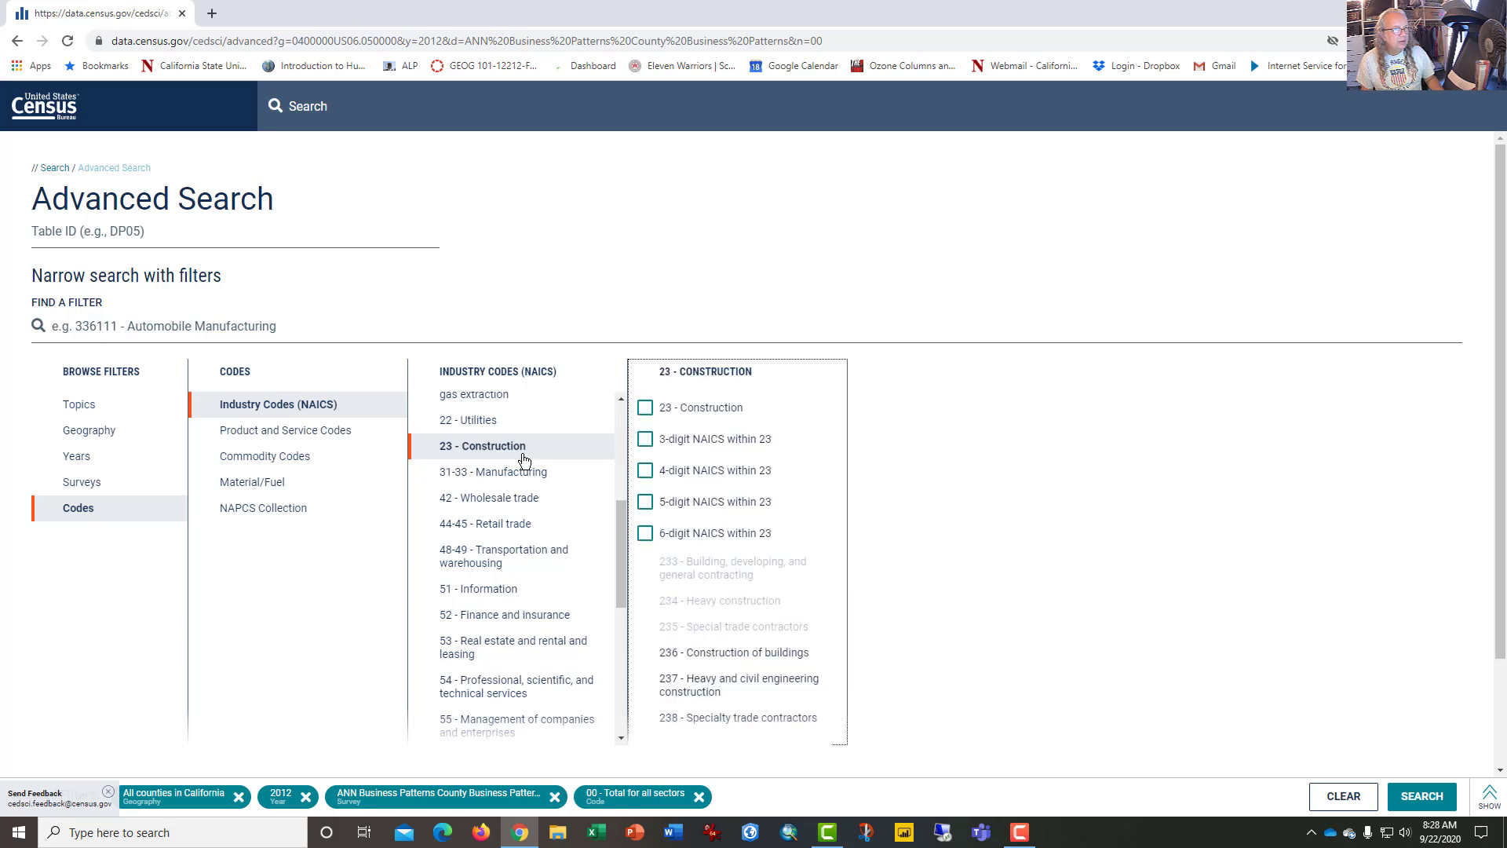
scroll(793, 651, down, 1)
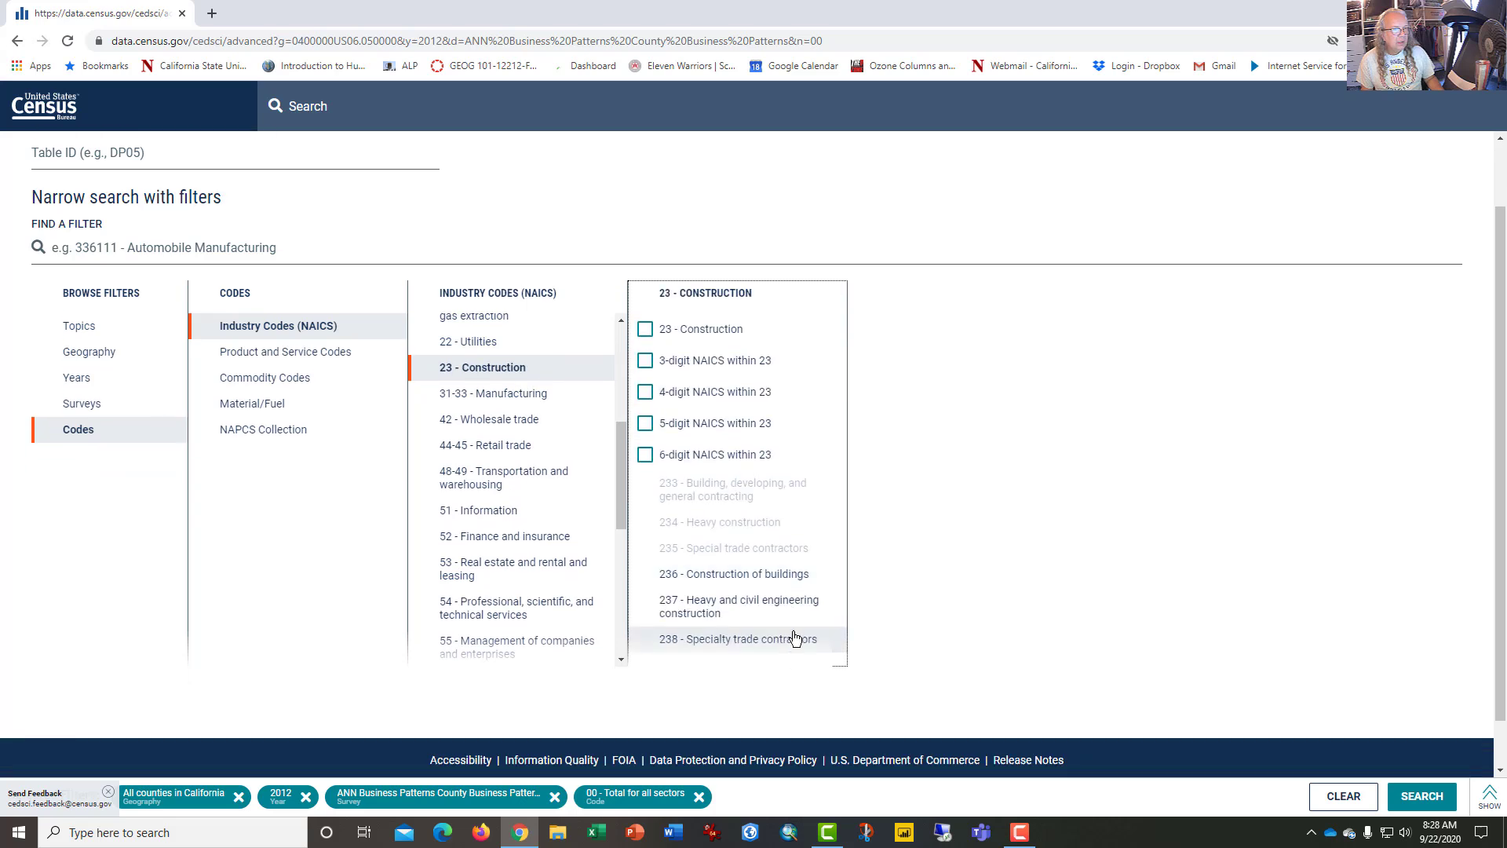
click(771, 584)
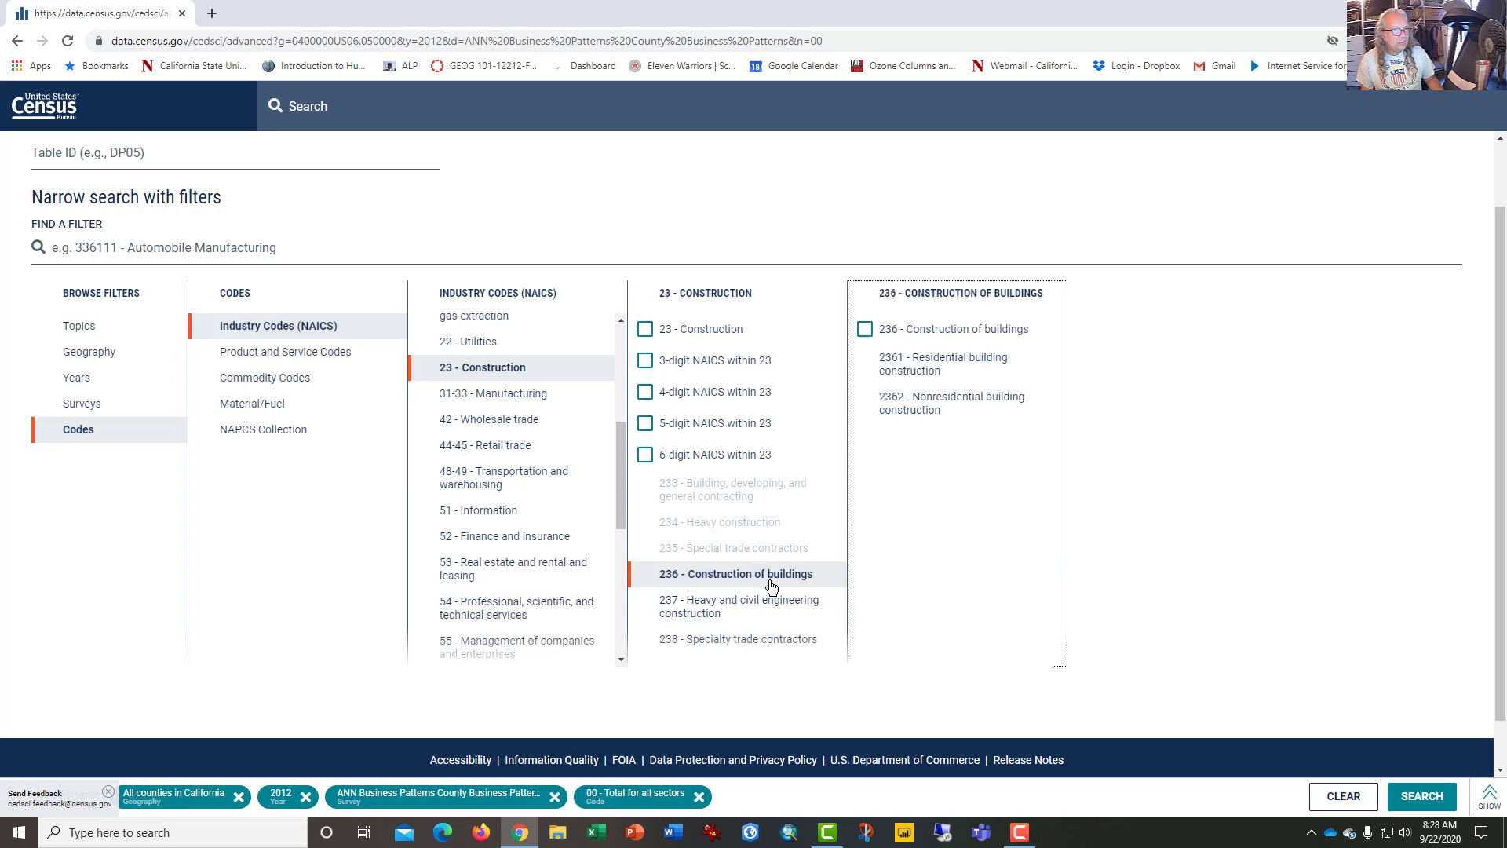
click(997, 368)
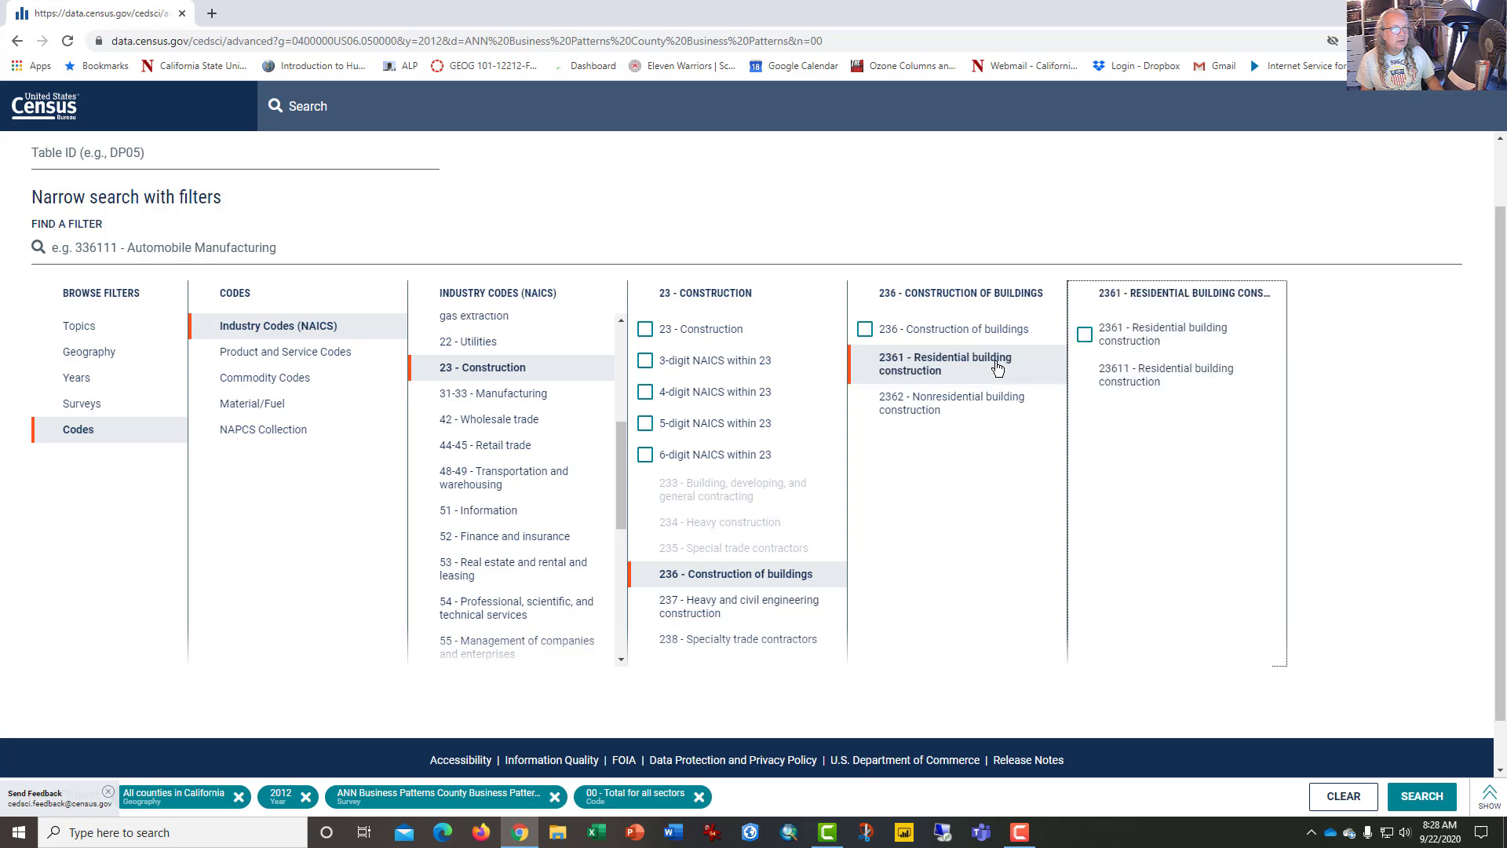
click(1163, 377)
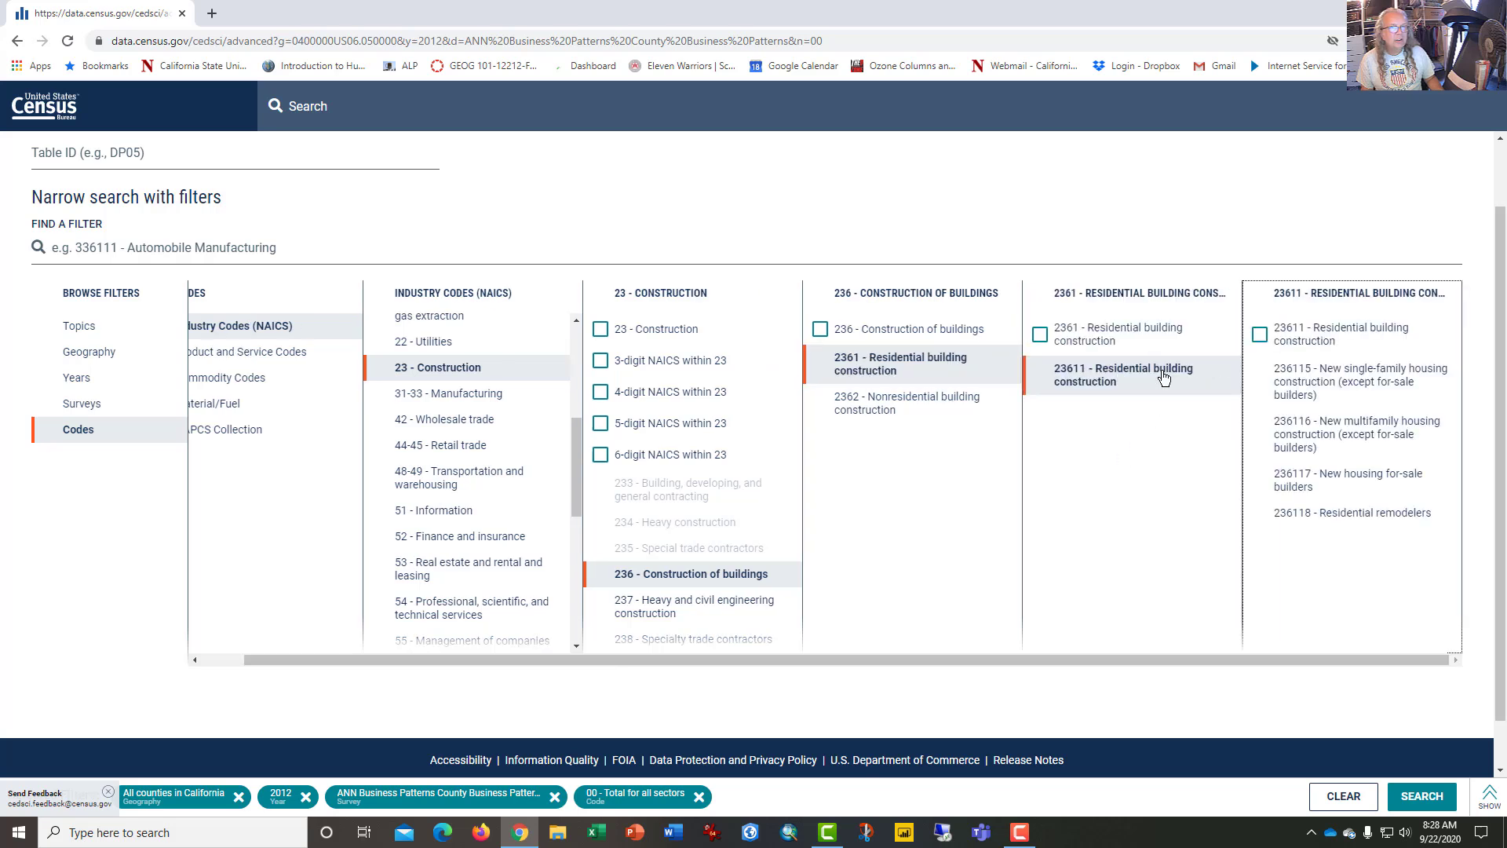
click(1319, 480)
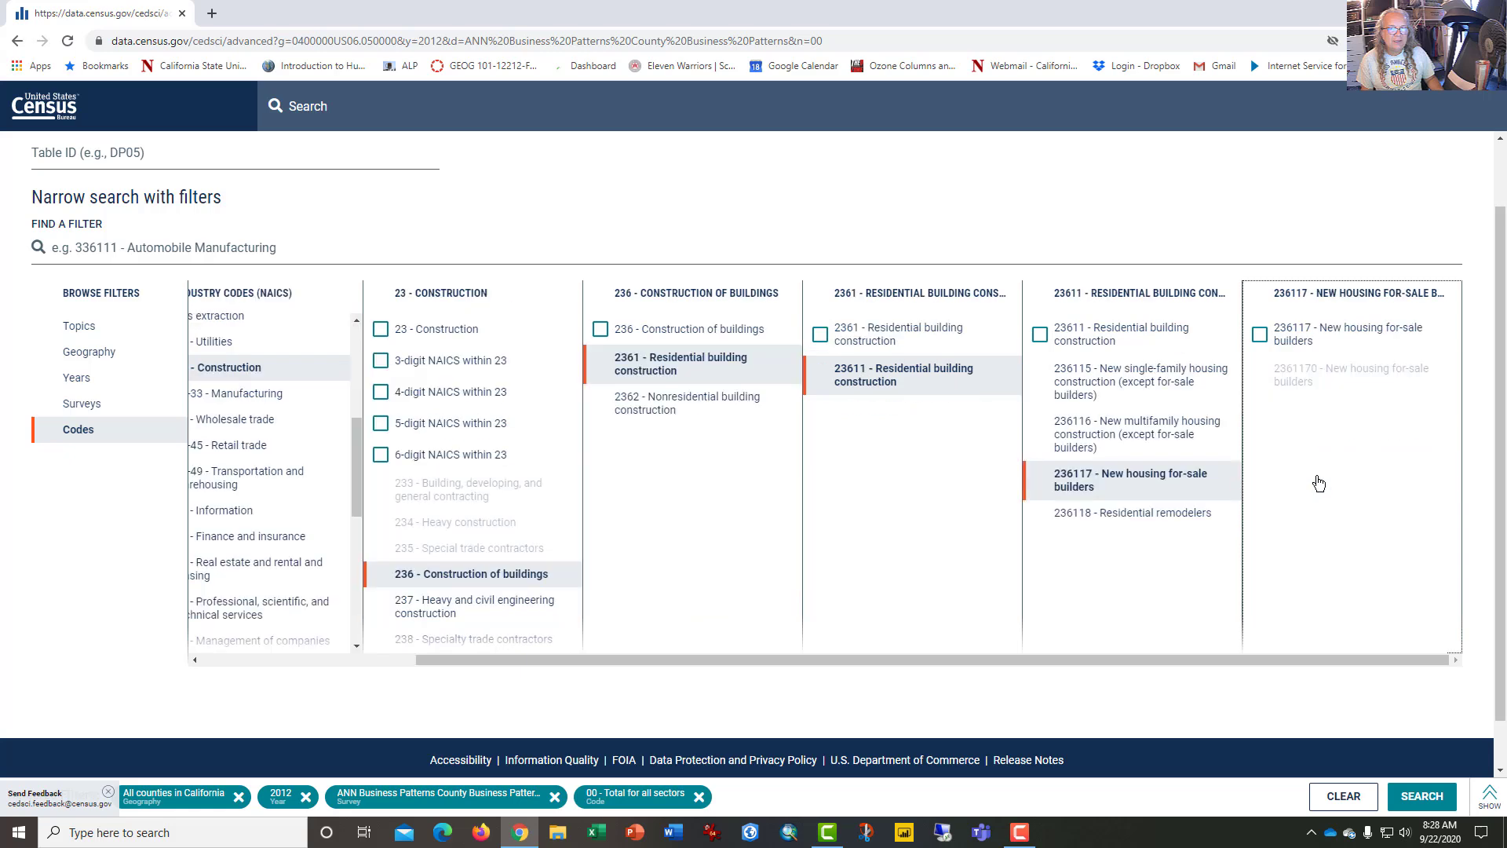
click(1260, 336)
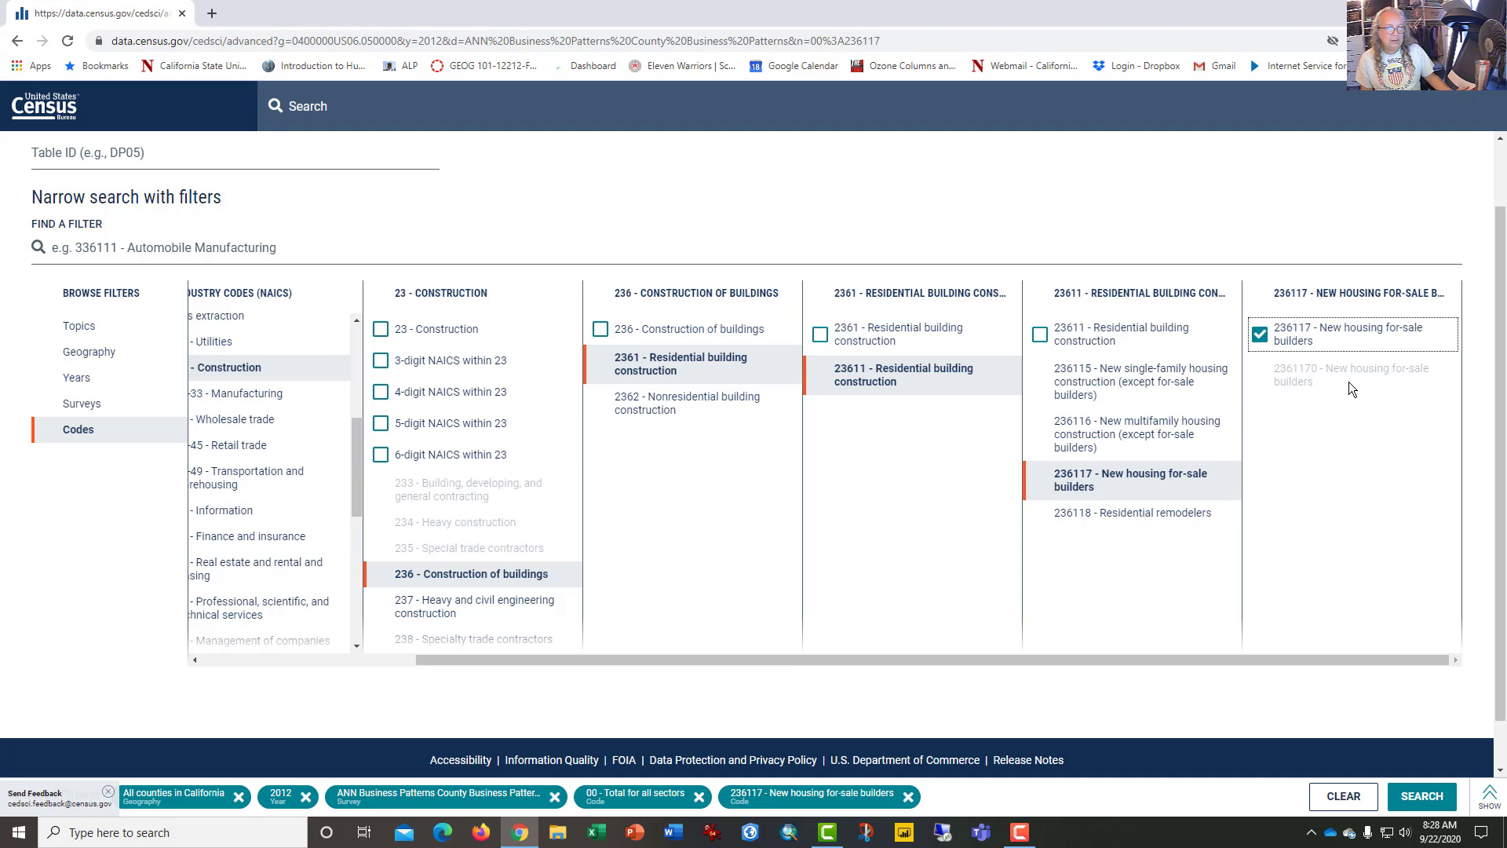
Run the filtered search and open the 2012 County Business Patterns table in its customization view.
click(1423, 796)
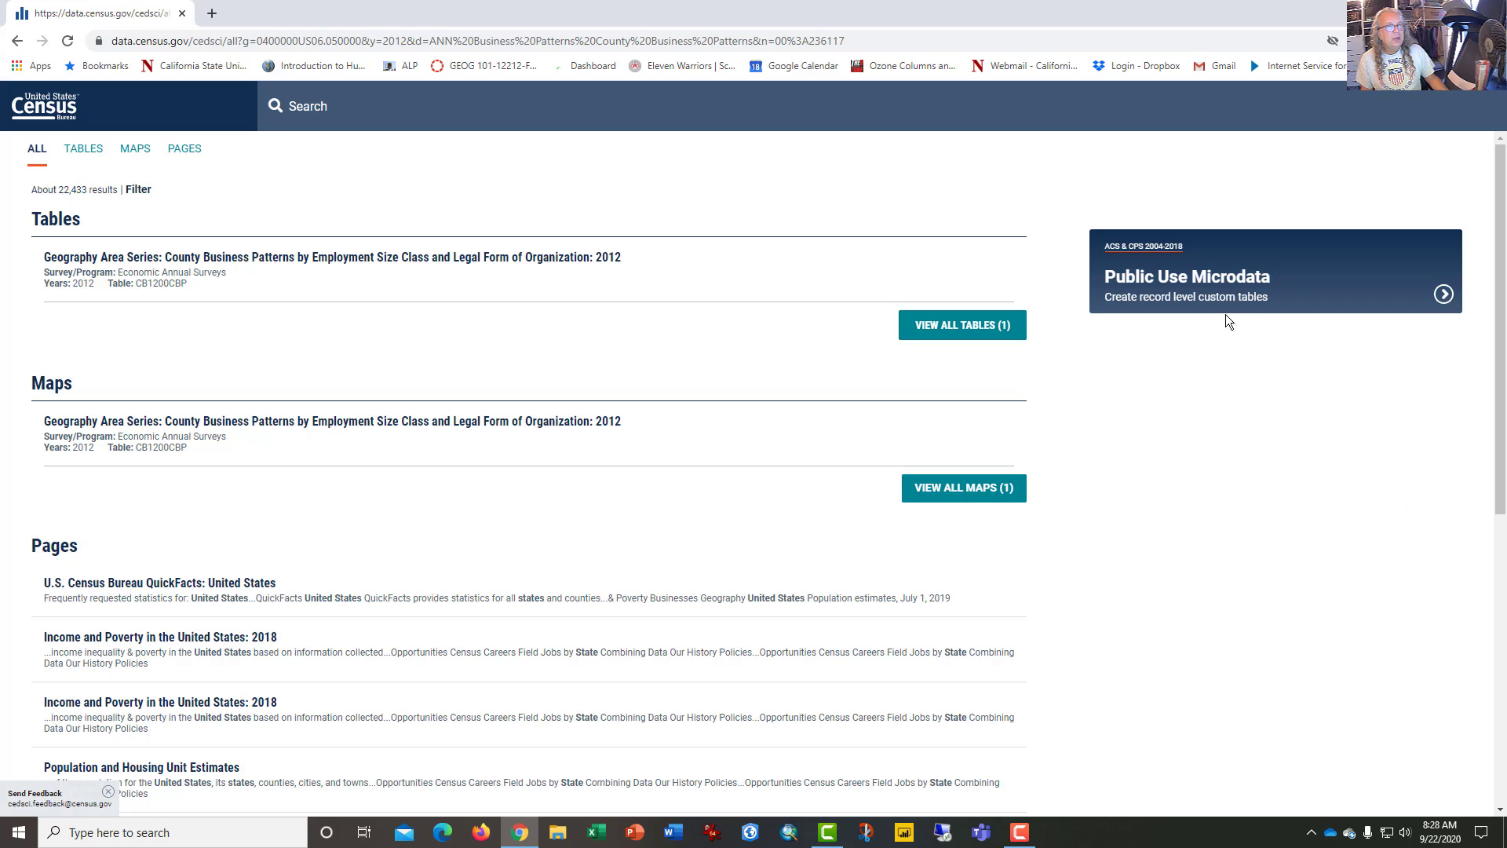
click(939, 336)
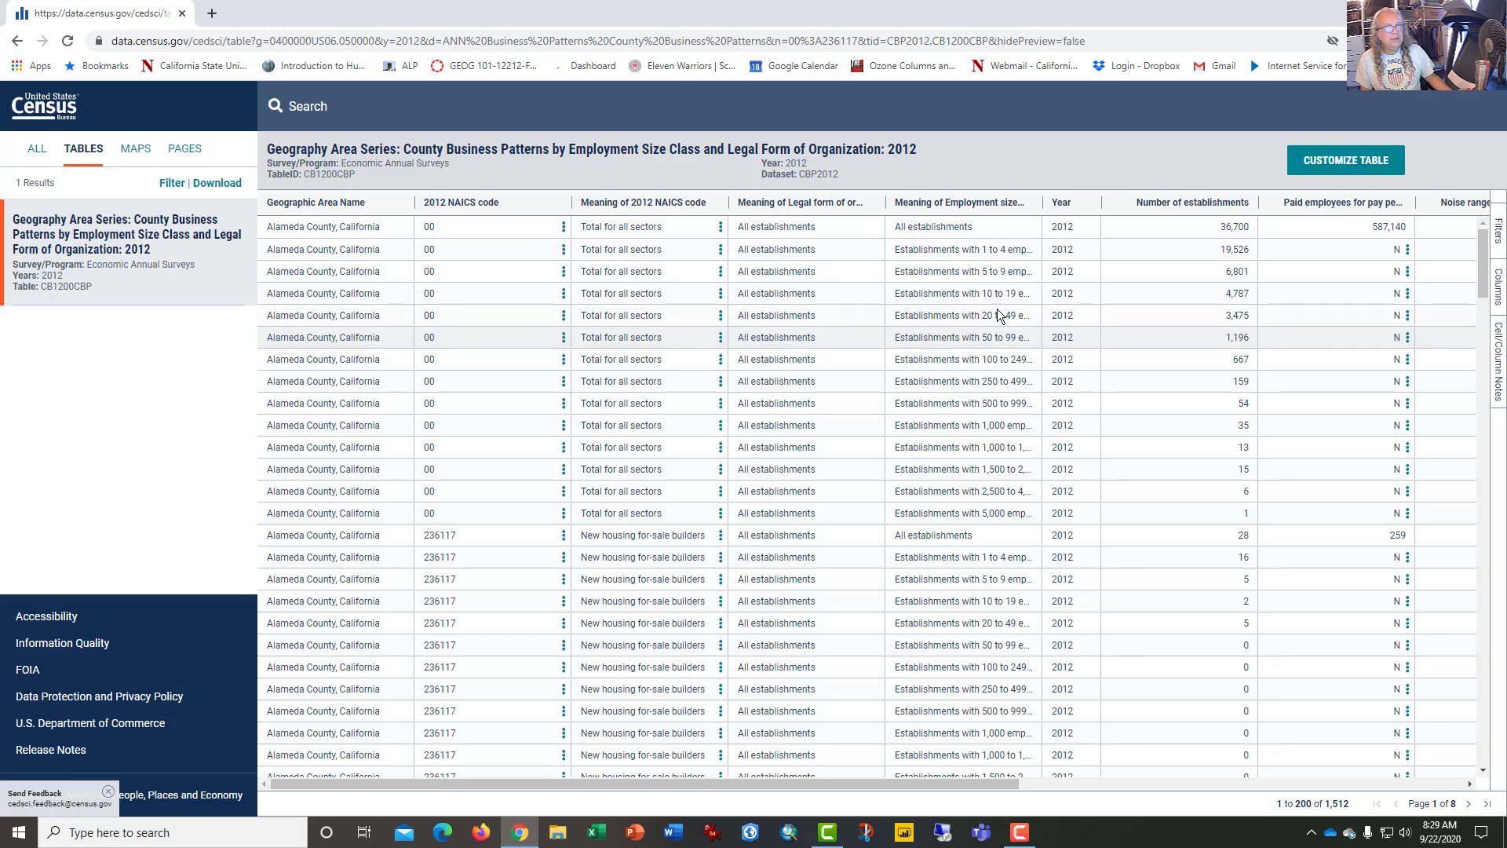
click(1332, 162)
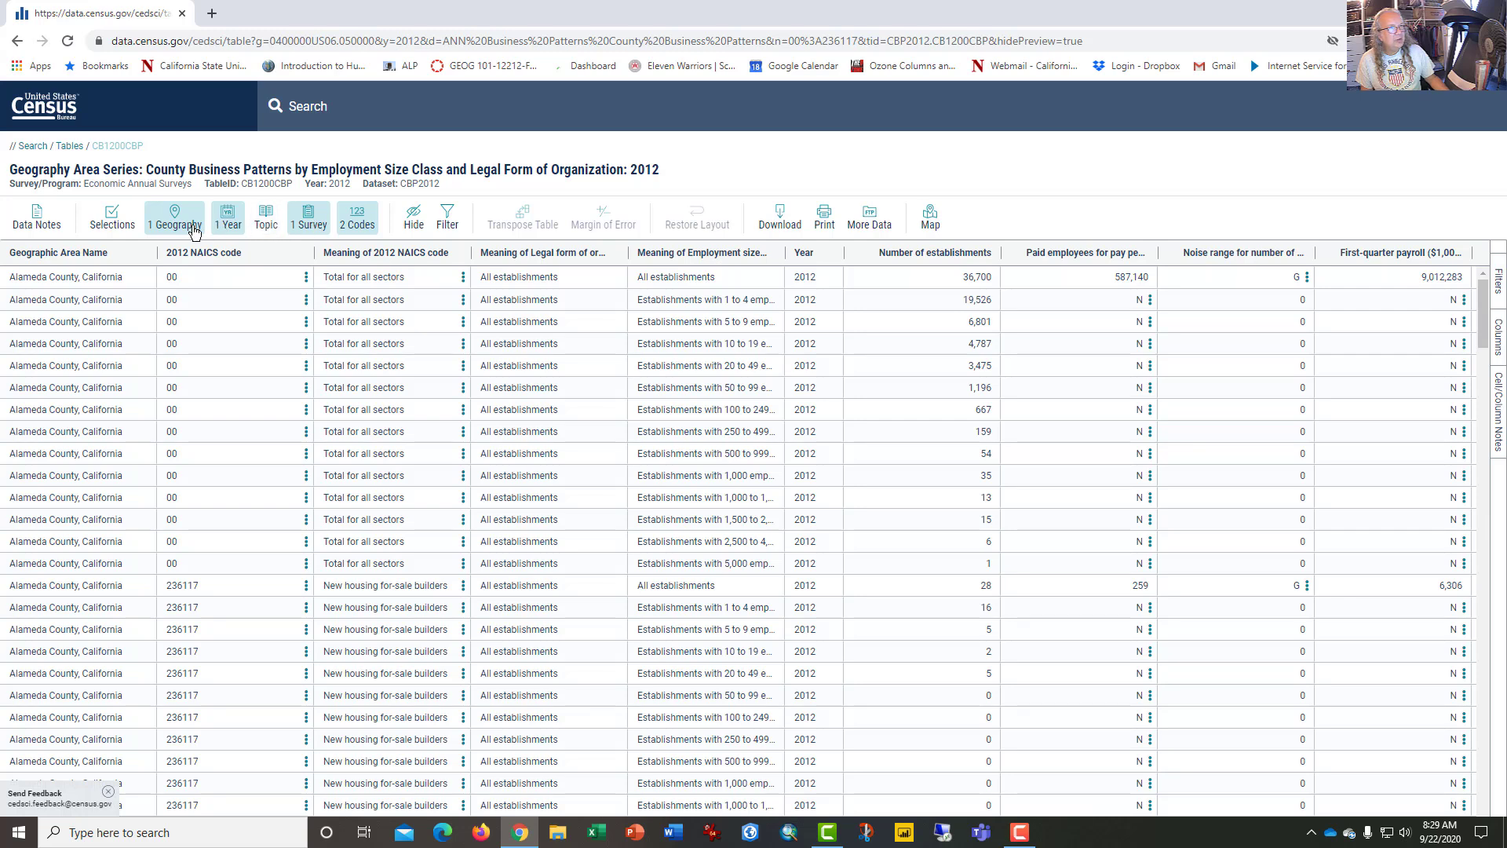
Download the 2012 CB1200CBP table as CSV and save the zip file in the Downloads folder.
scroll(697, 454, down, 3)
scroll(697, 455, up, 3)
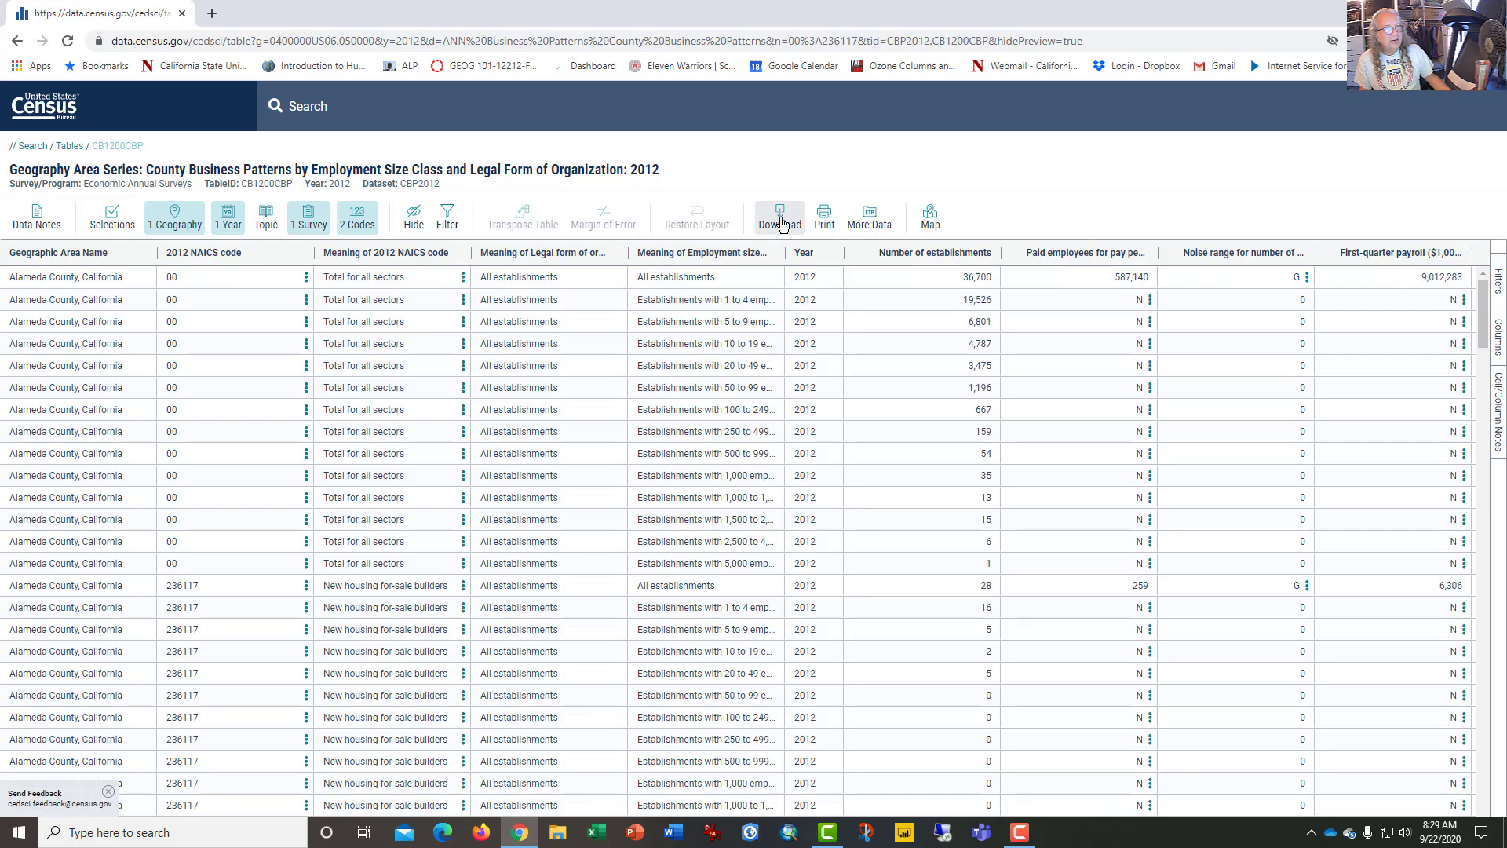
click(779, 220)
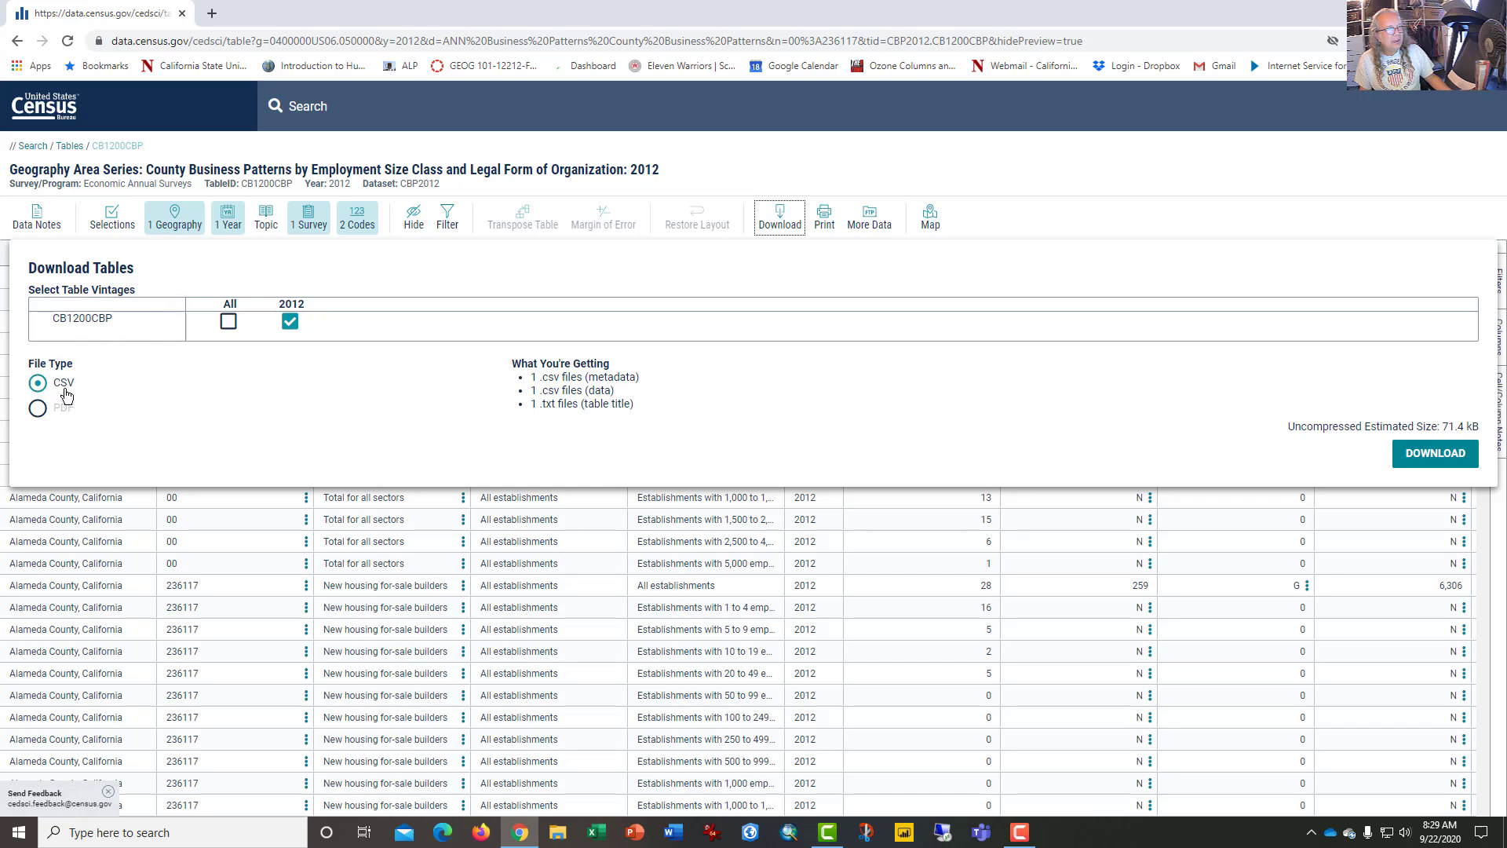
click(1433, 462)
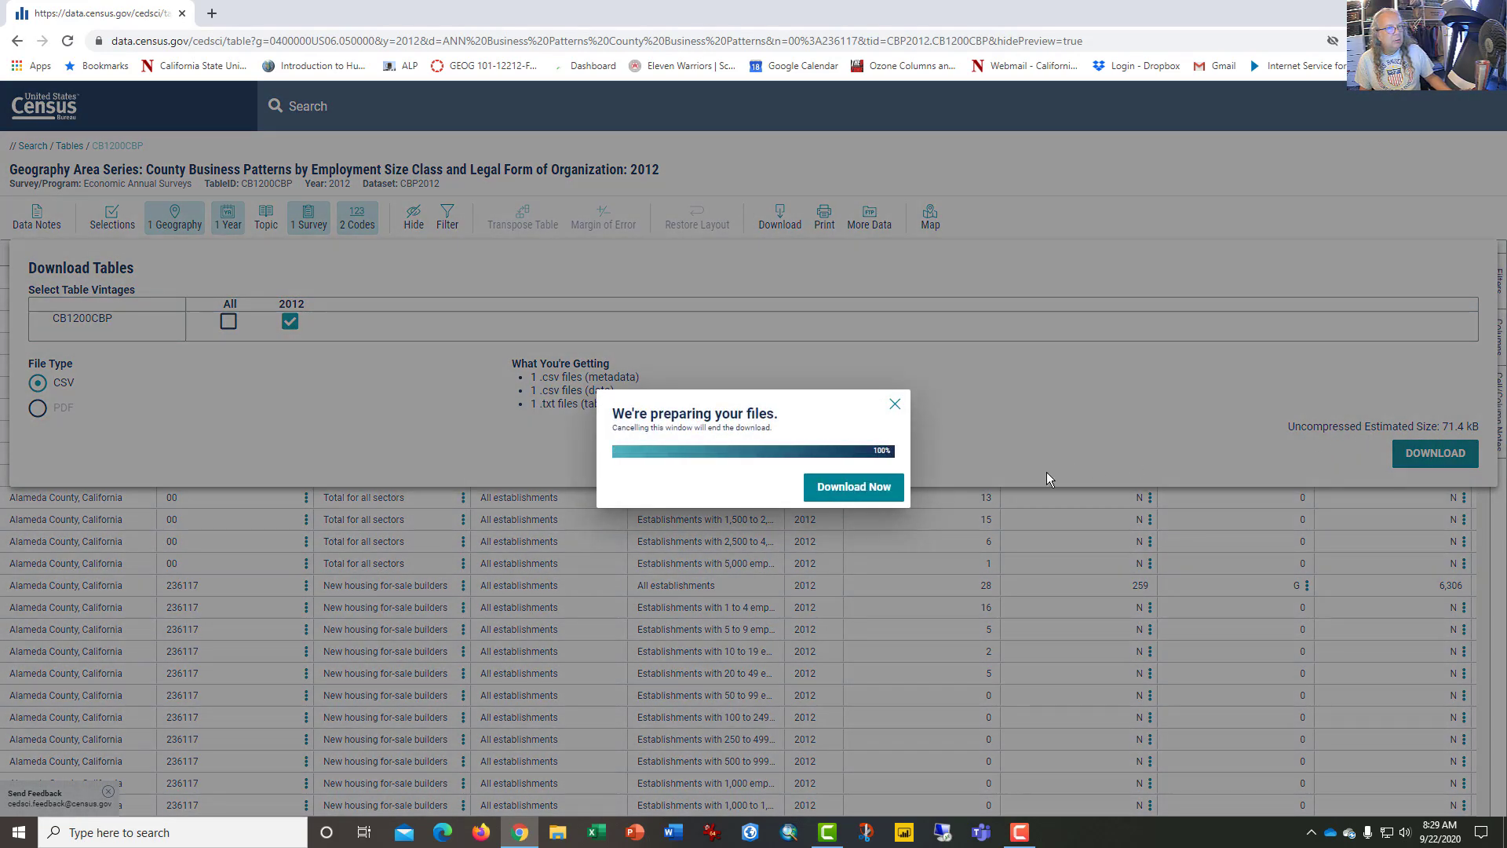
click(848, 492)
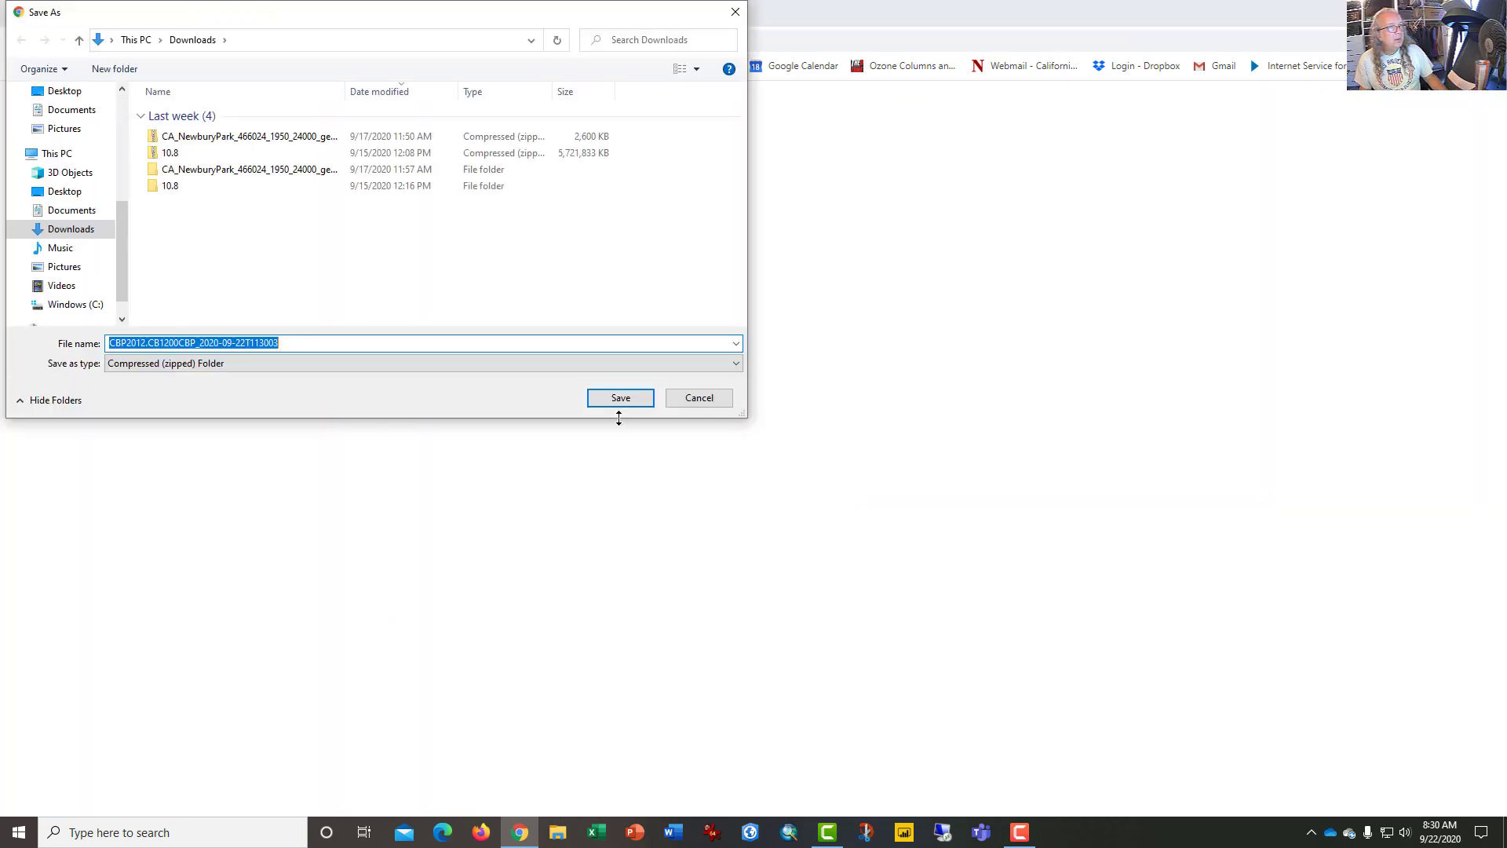
click(624, 399)
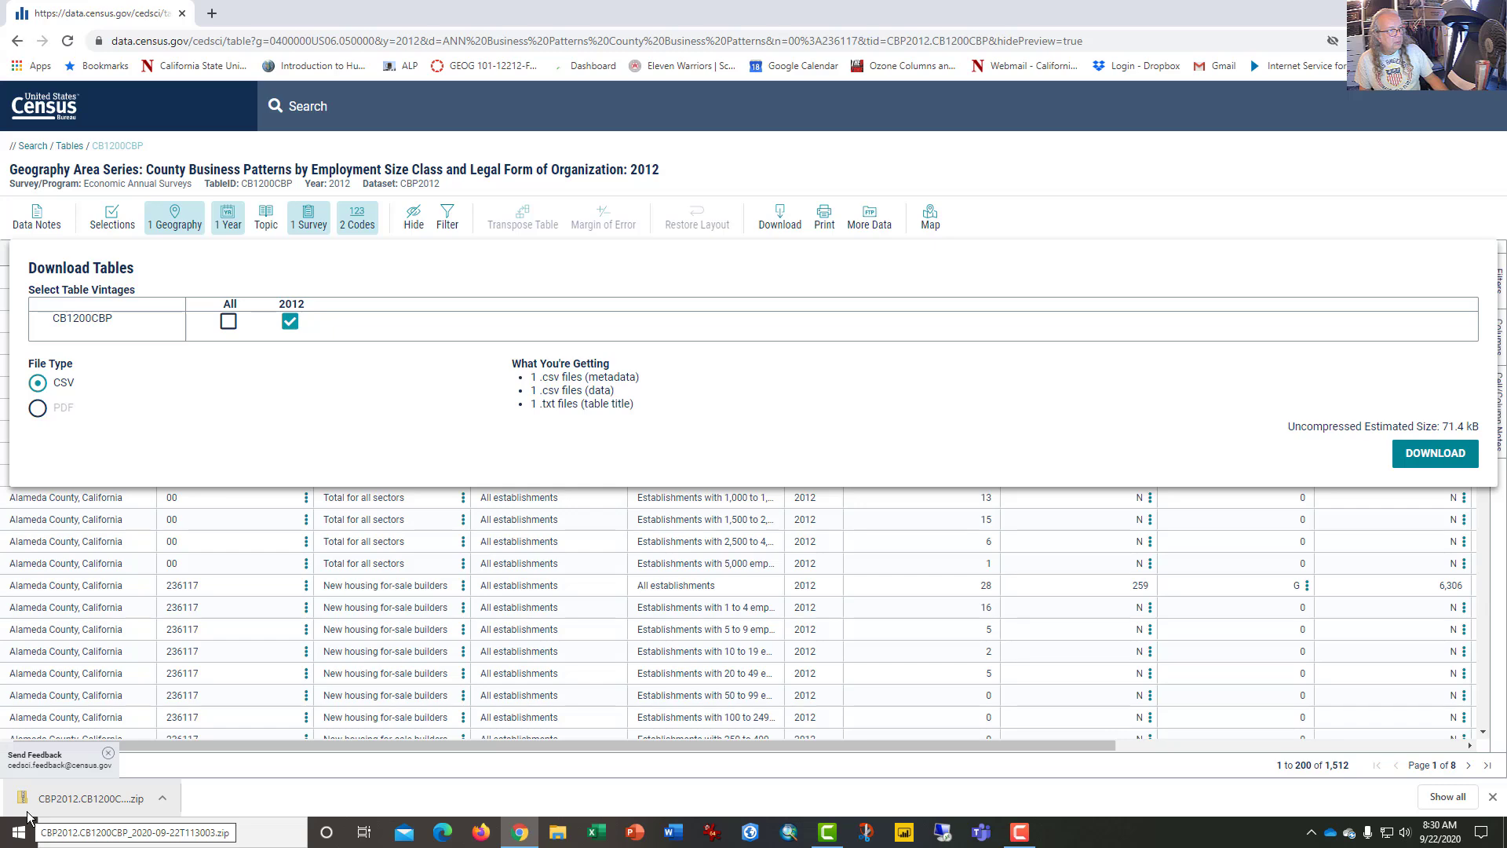
Open the downloaded zip archive and open its data_with_overlays CSV file in Excel.
click(103, 805)
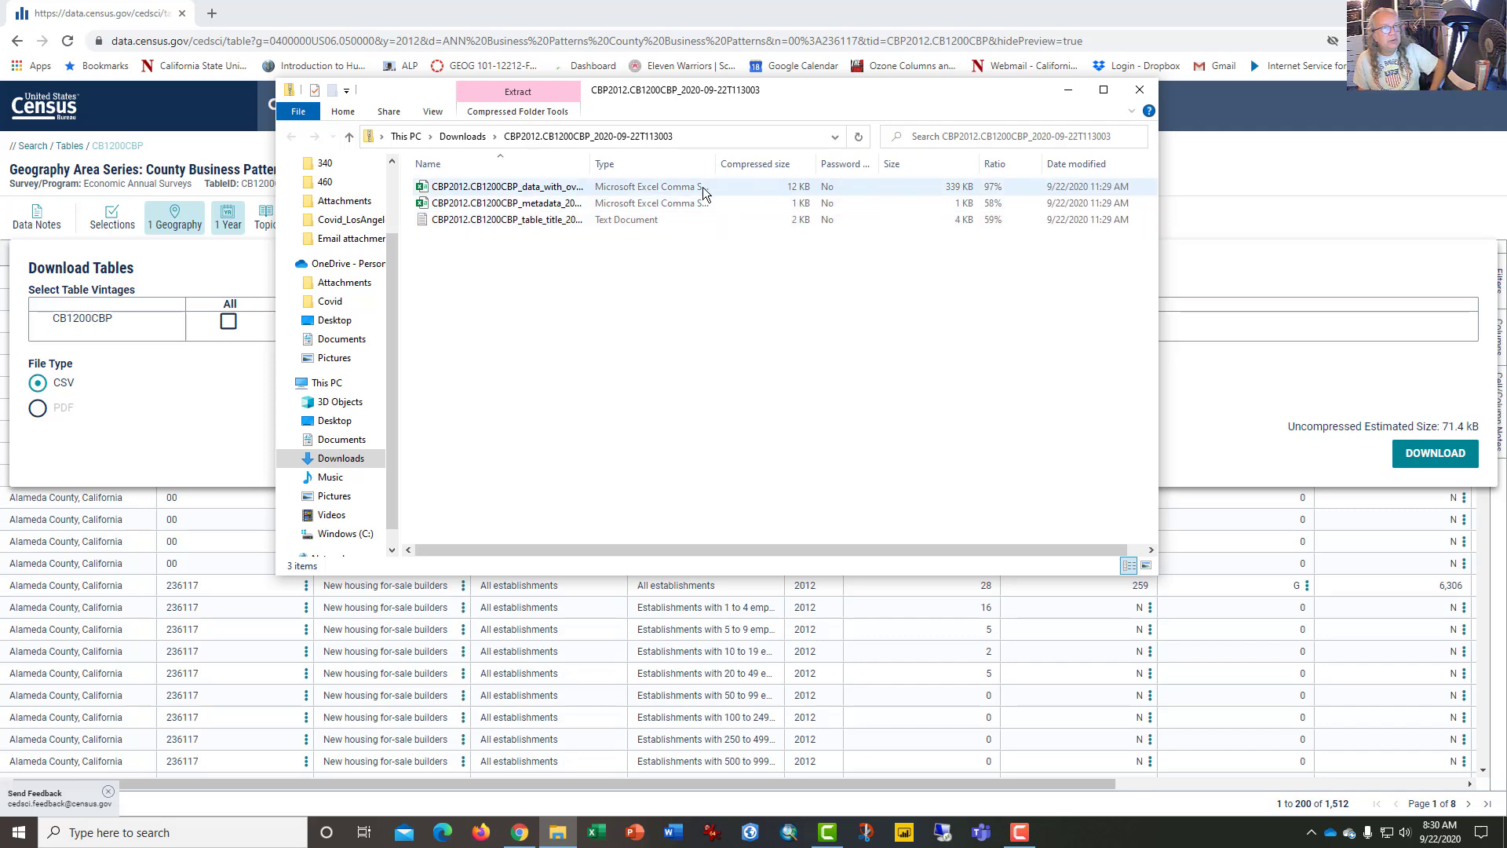
click(955, 192)
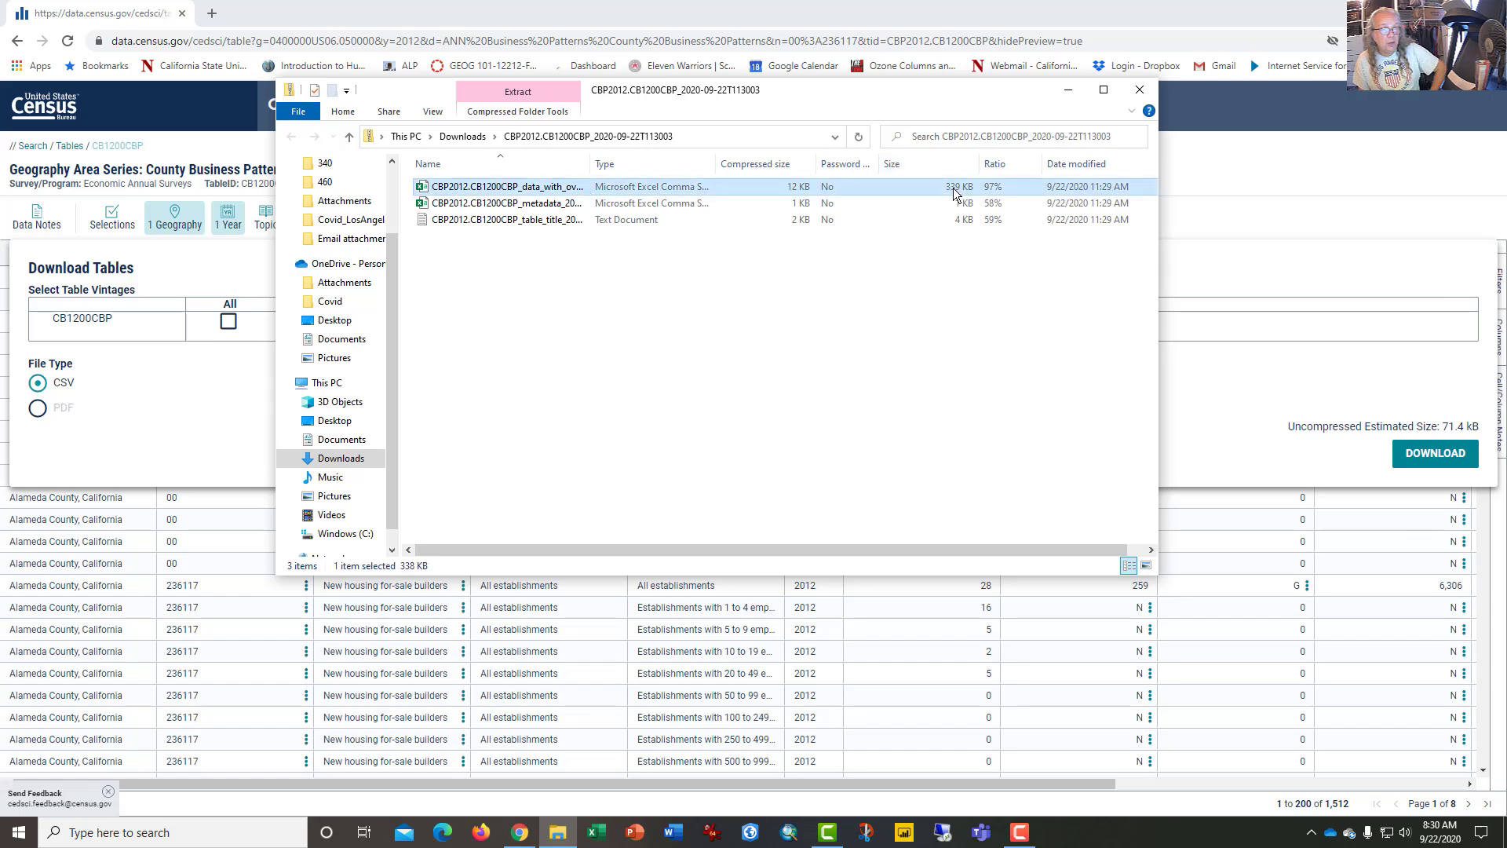
double_click(637, 187)
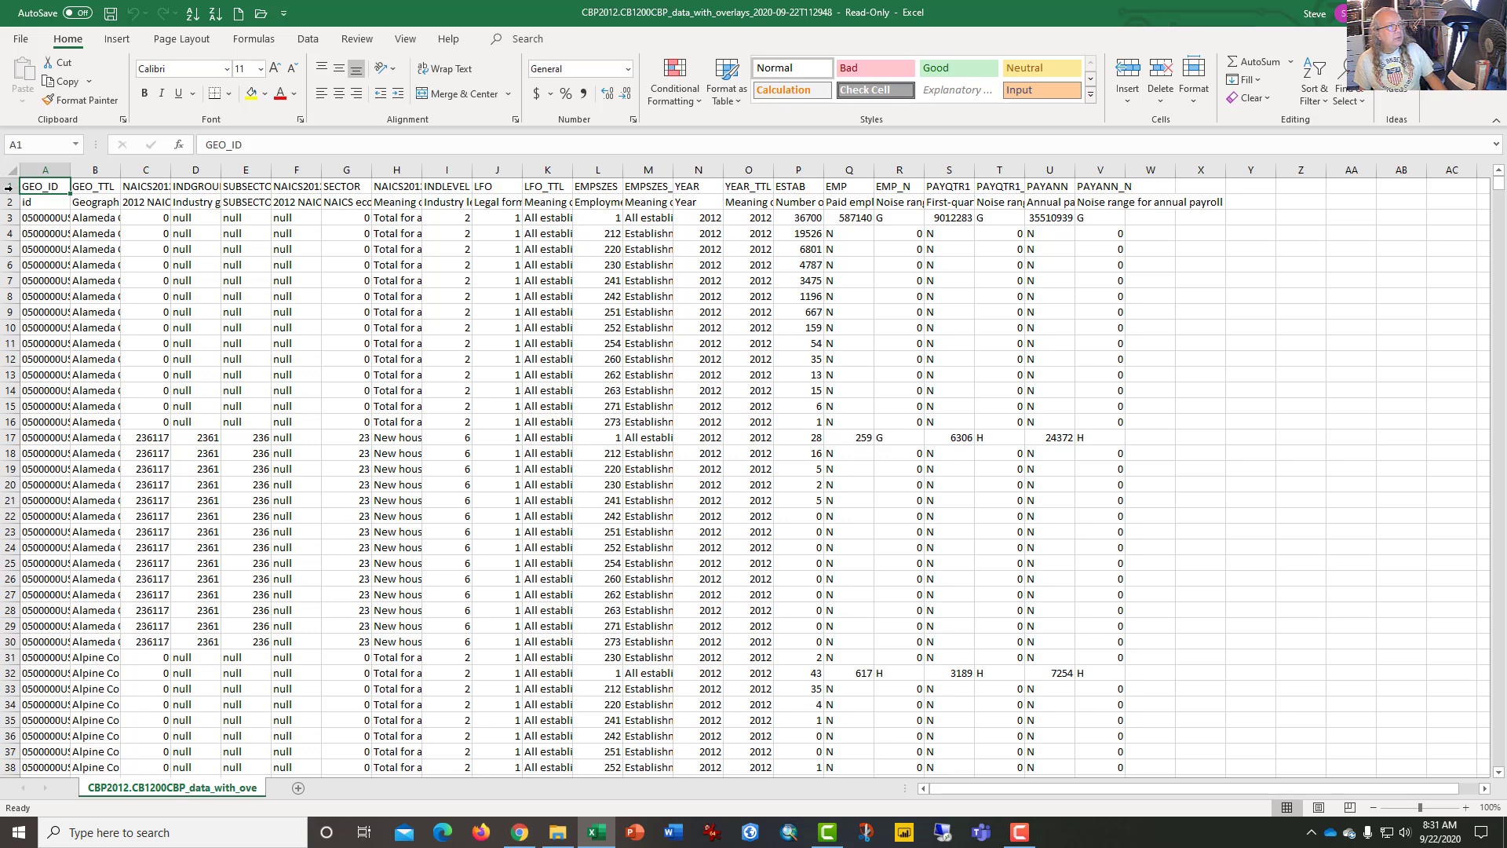
Examine the two header rows, adjusting the width of the EMPSZES column to compare its field code with its description.
drag(9, 187, 11, 201)
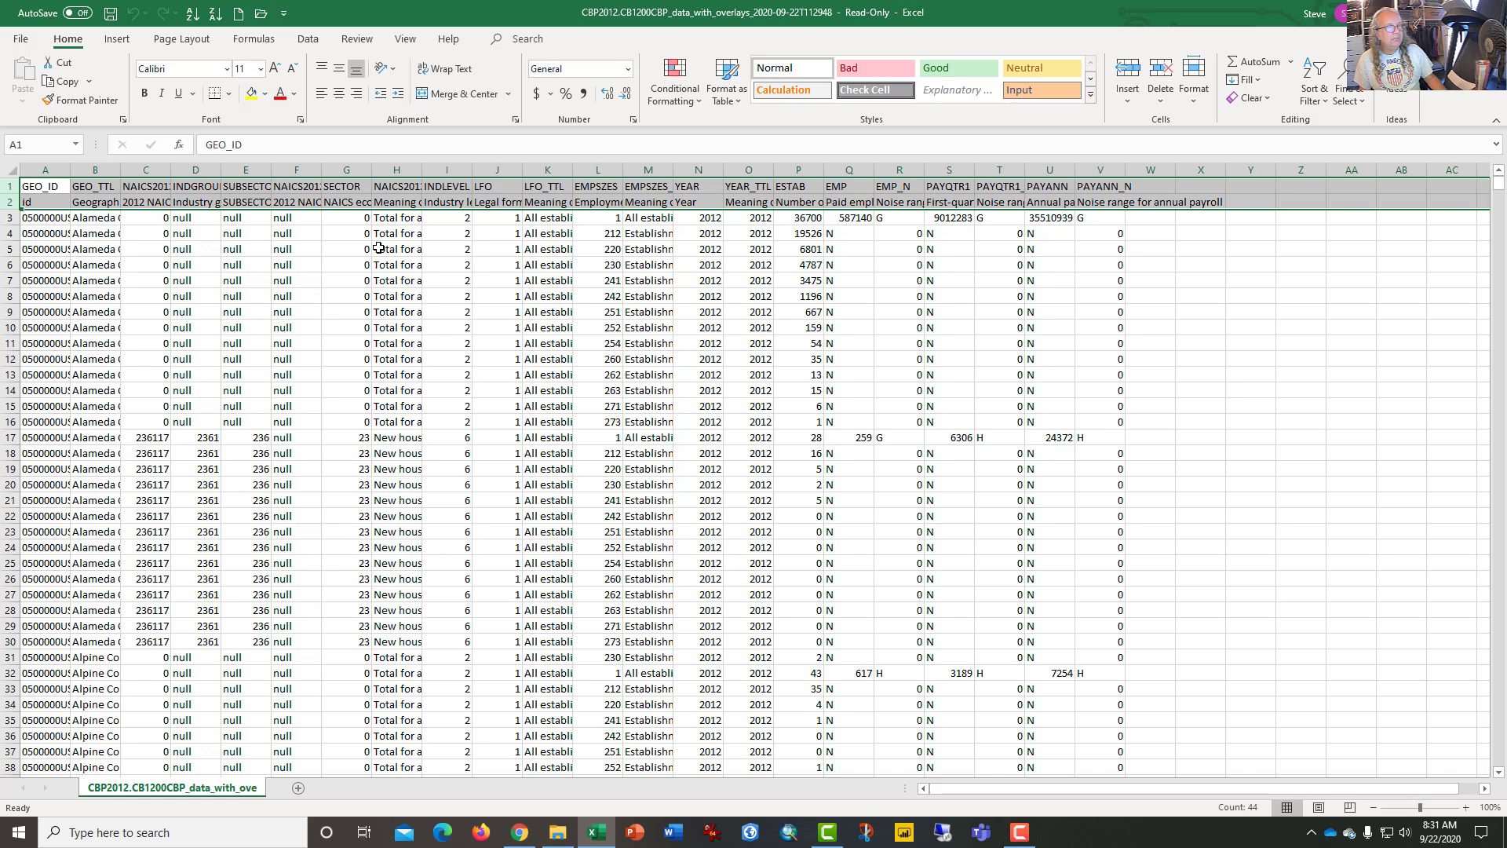
click(446, 249)
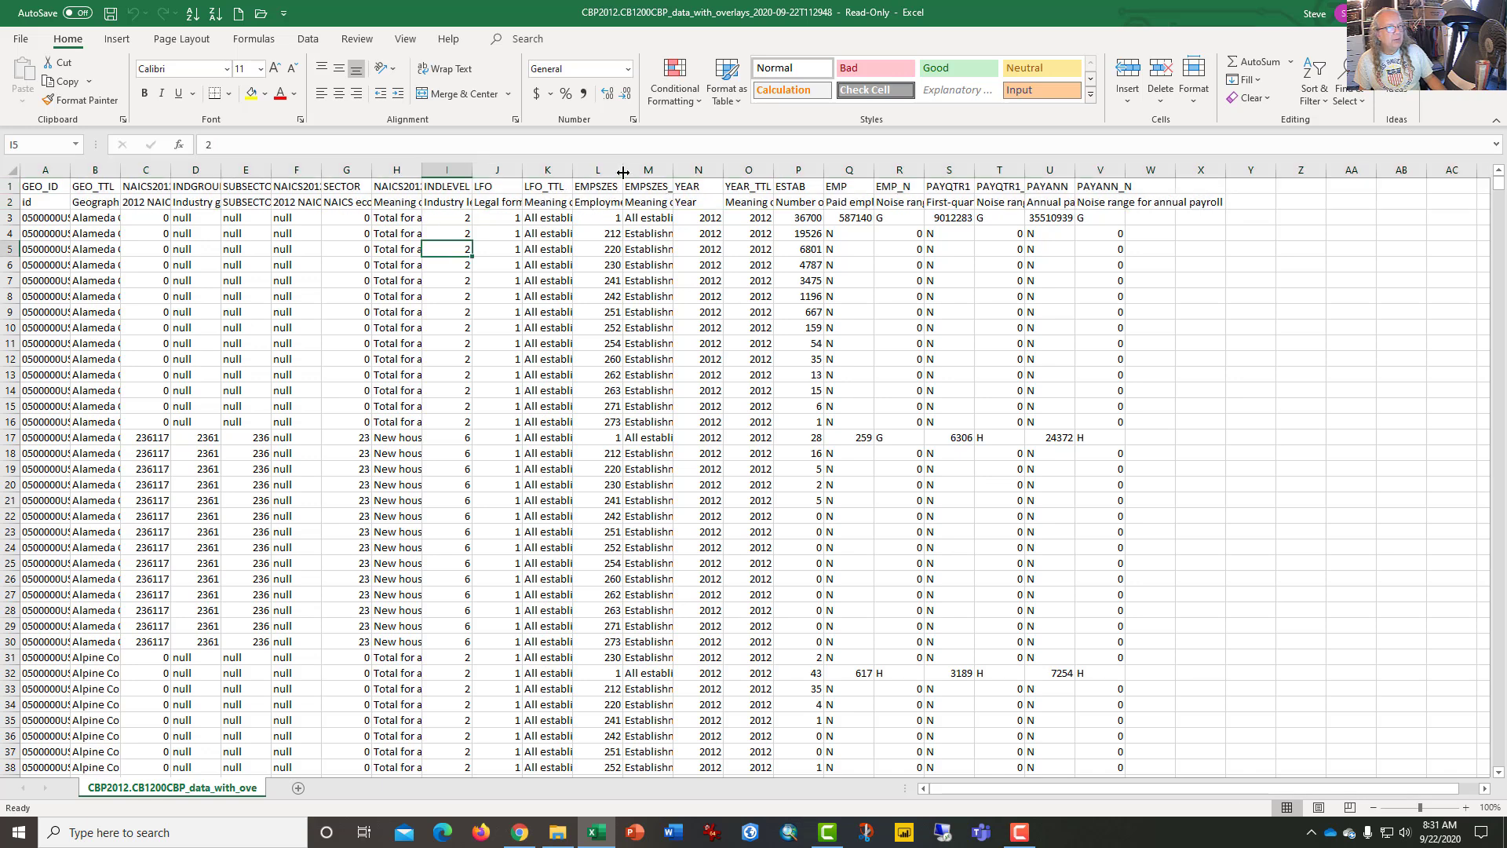
drag(623, 171, 735, 172)
click(688, 202)
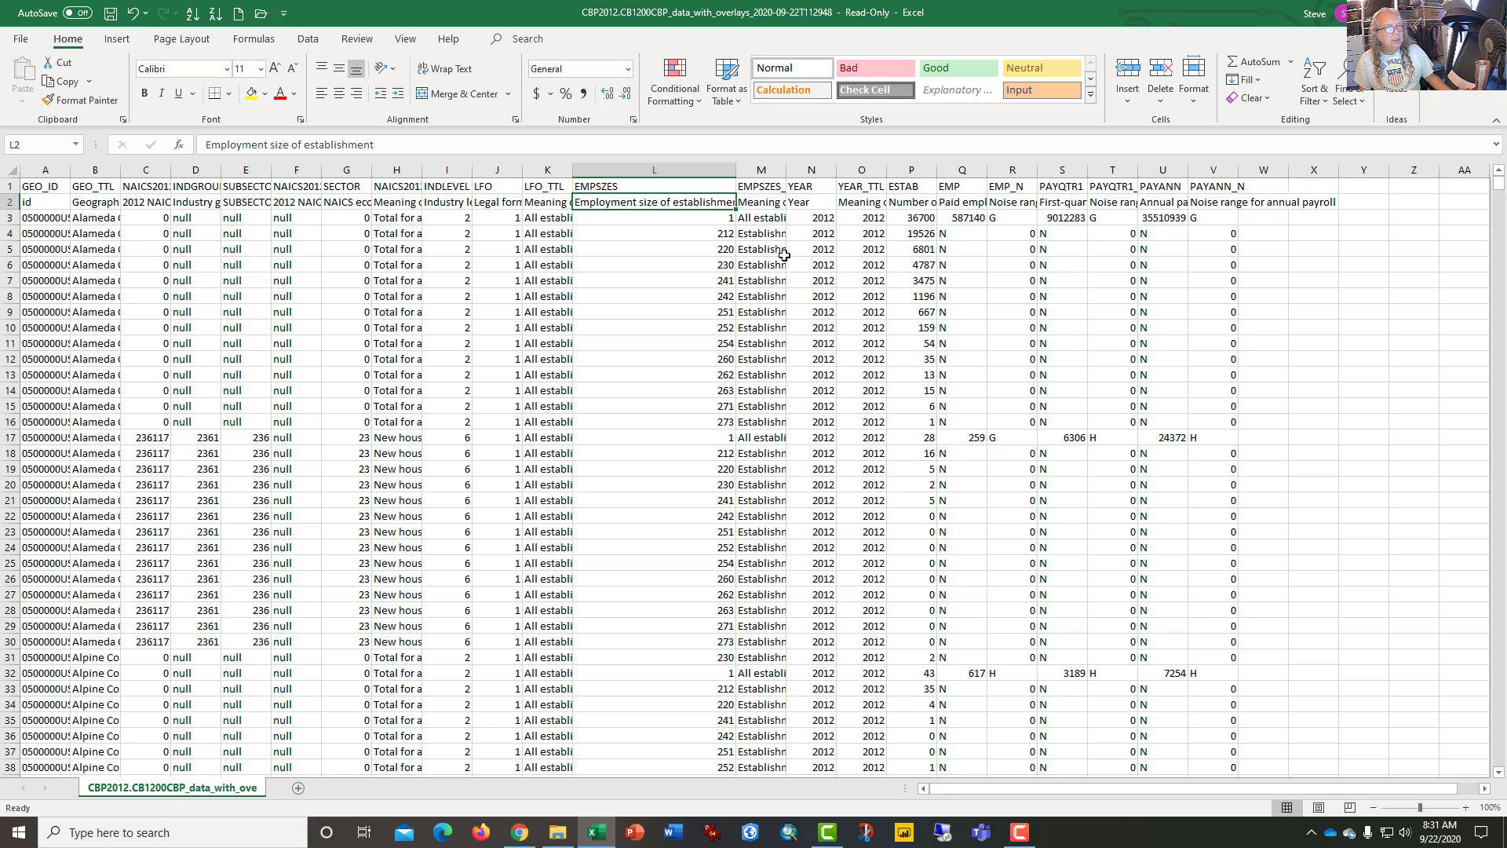
click(5, 203)
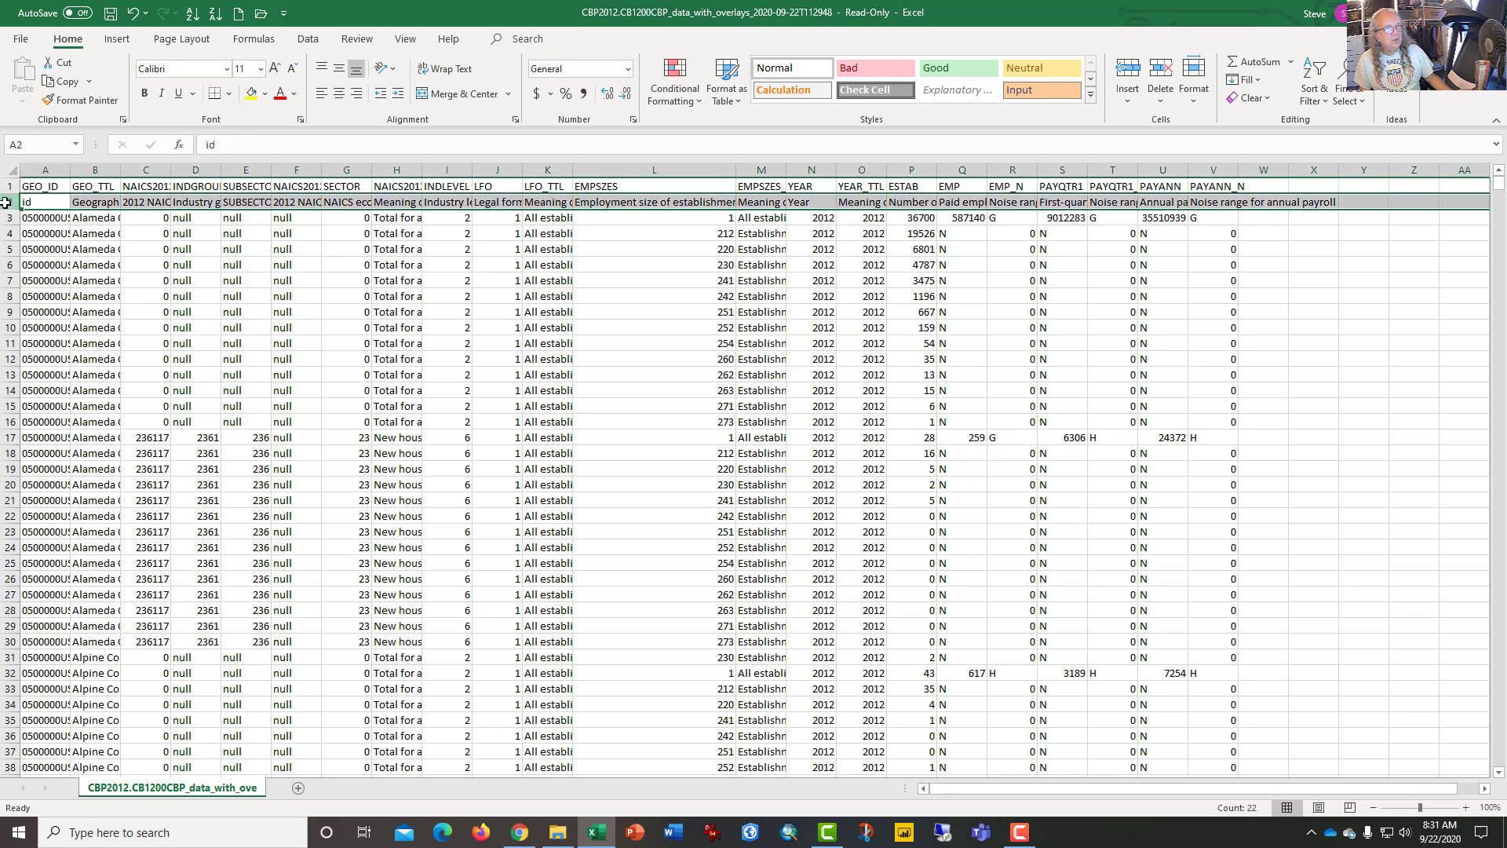
click(590, 189)
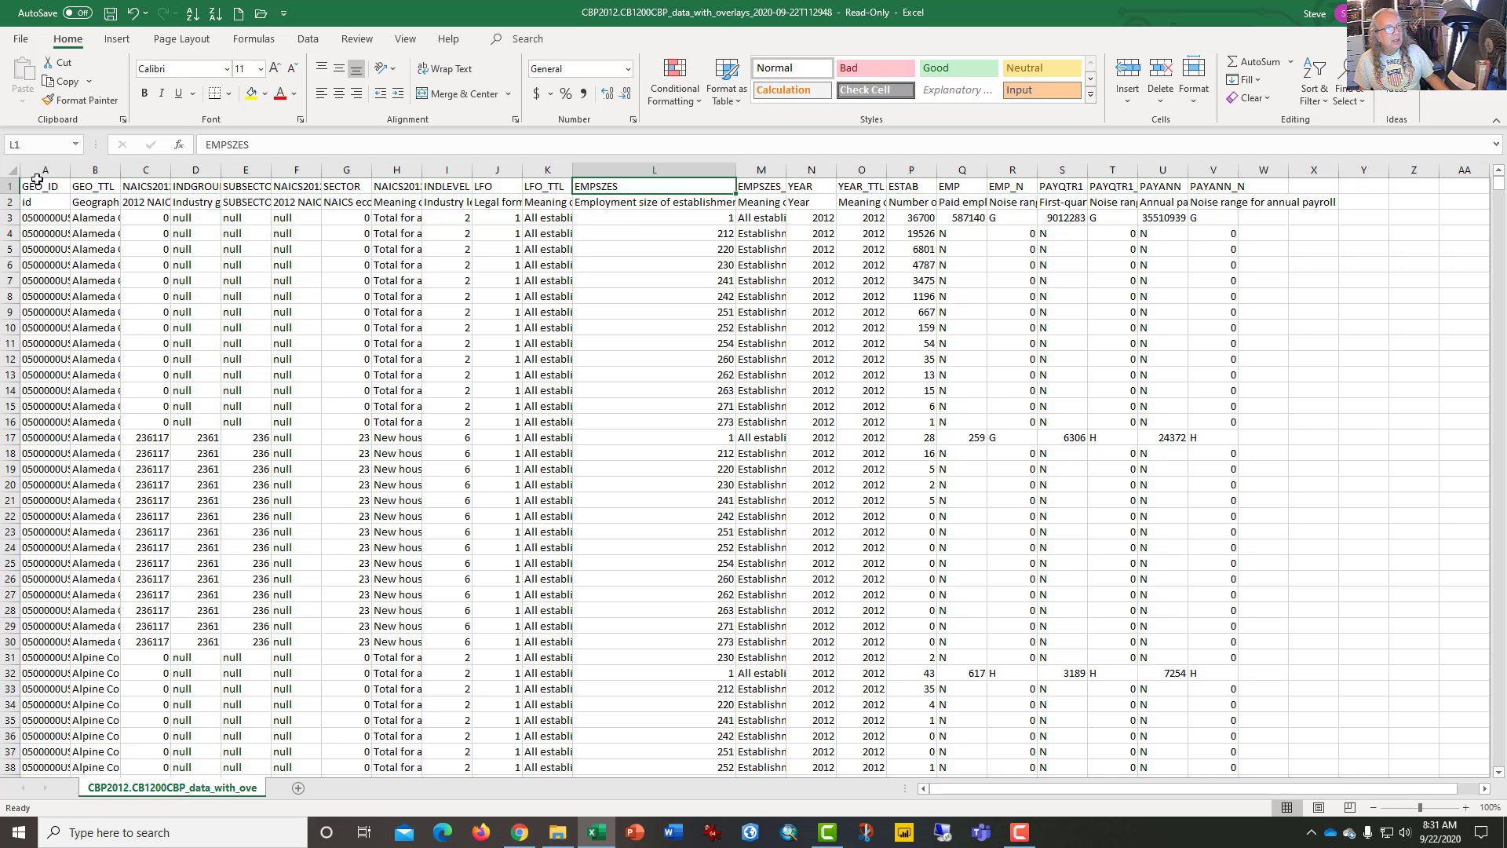
click(10, 186)
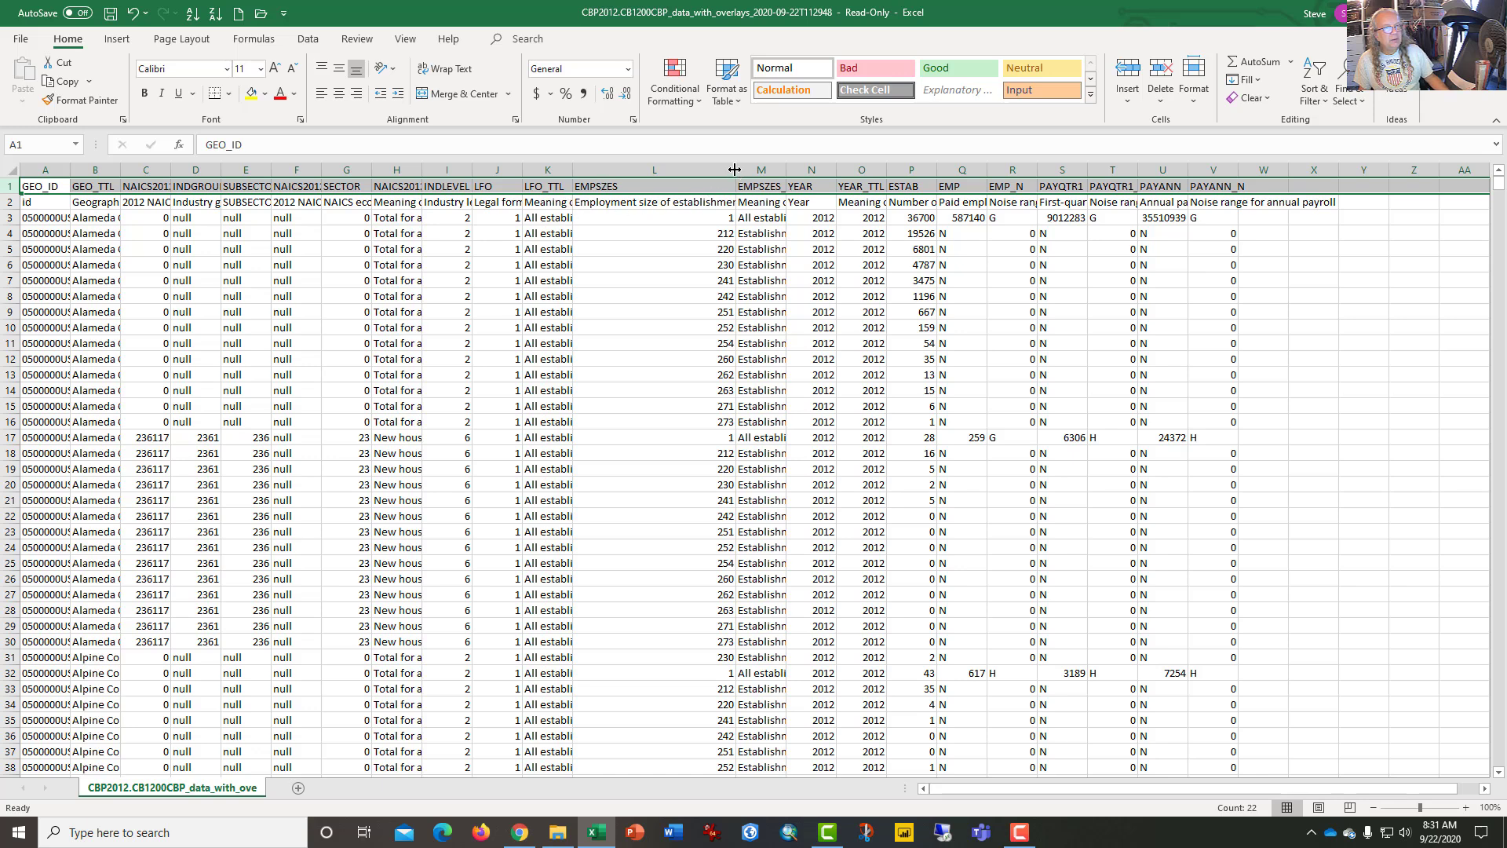
drag(733, 170, 844, 175)
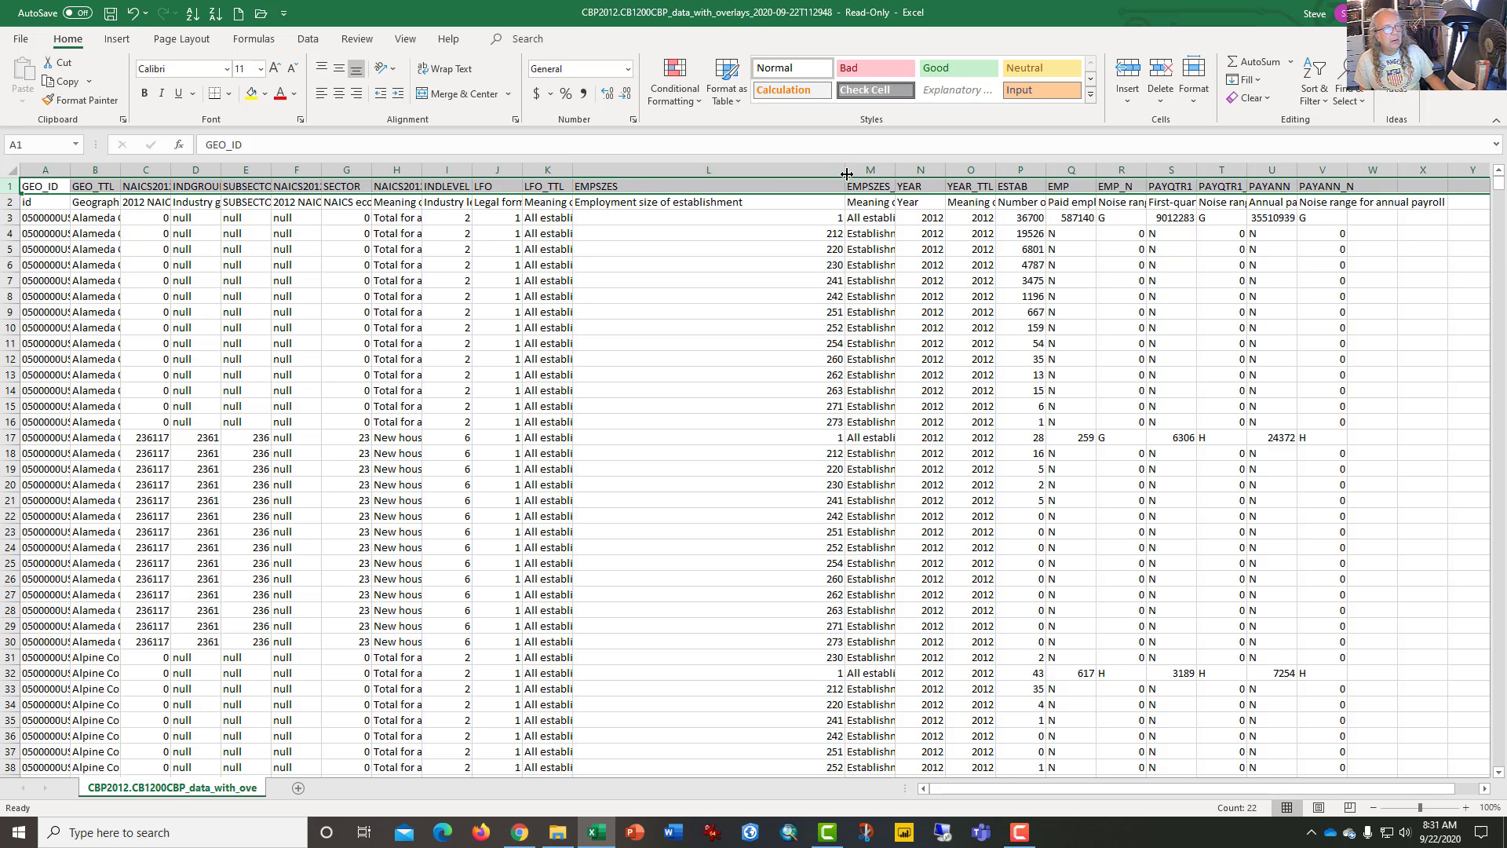
click(708, 205)
click(689, 191)
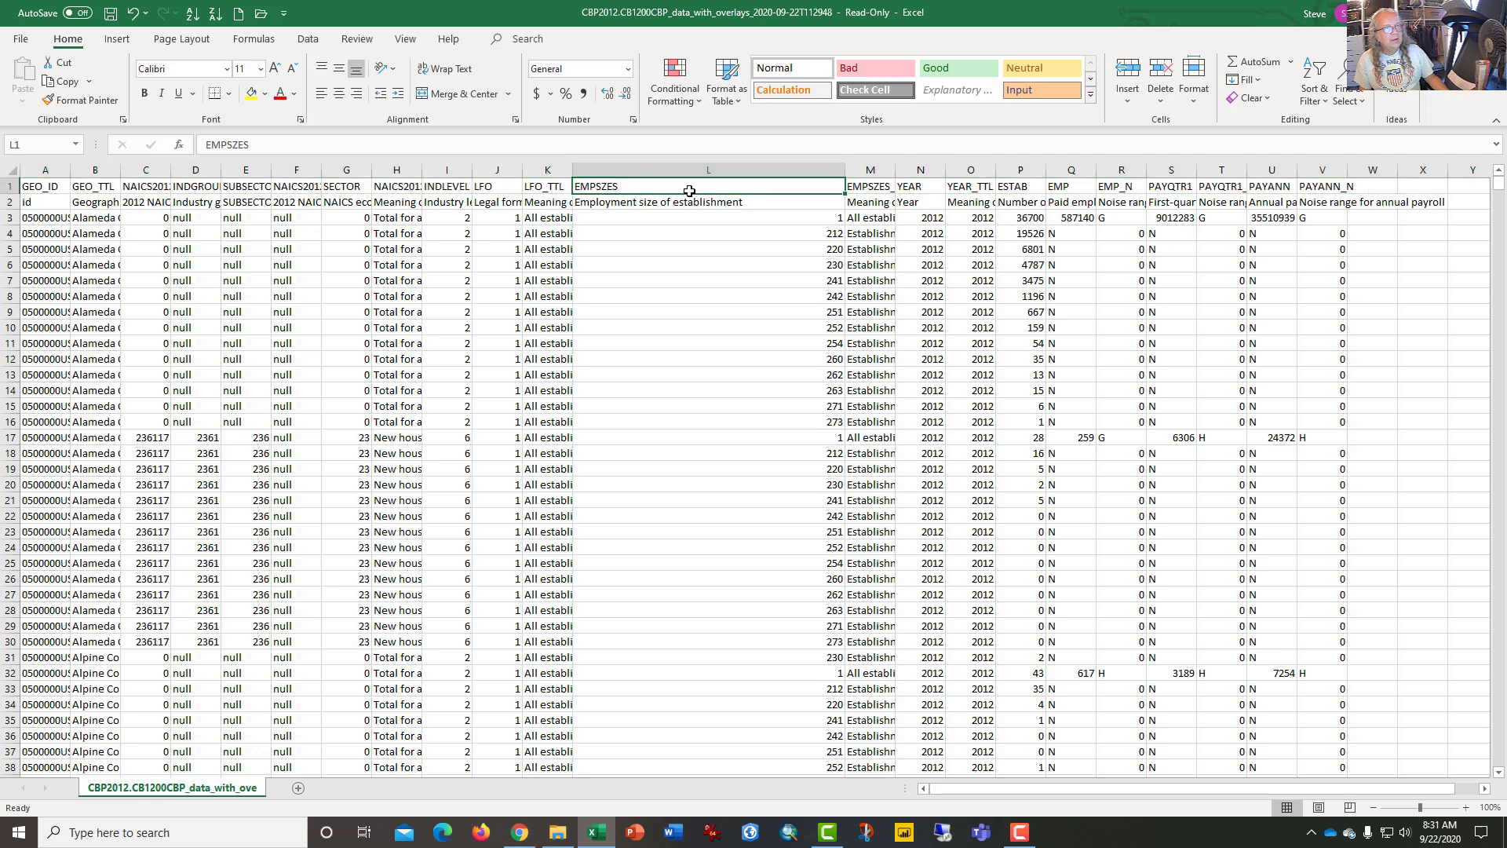
drag(844, 171, 735, 229)
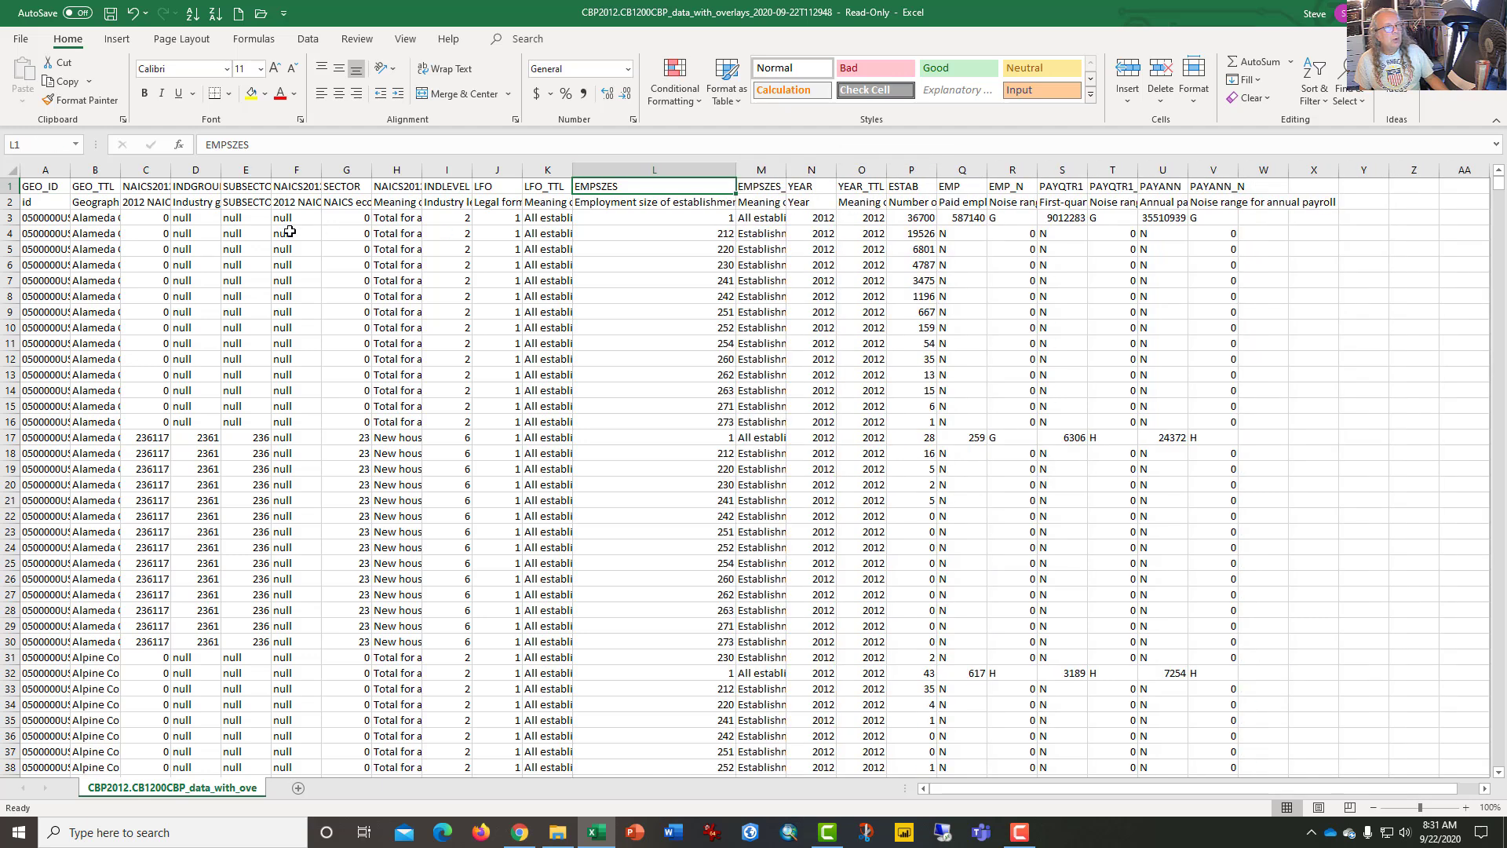
Delete row 2, which holds the descriptive column labels, keeping only the field codes as headers.
click(10, 202)
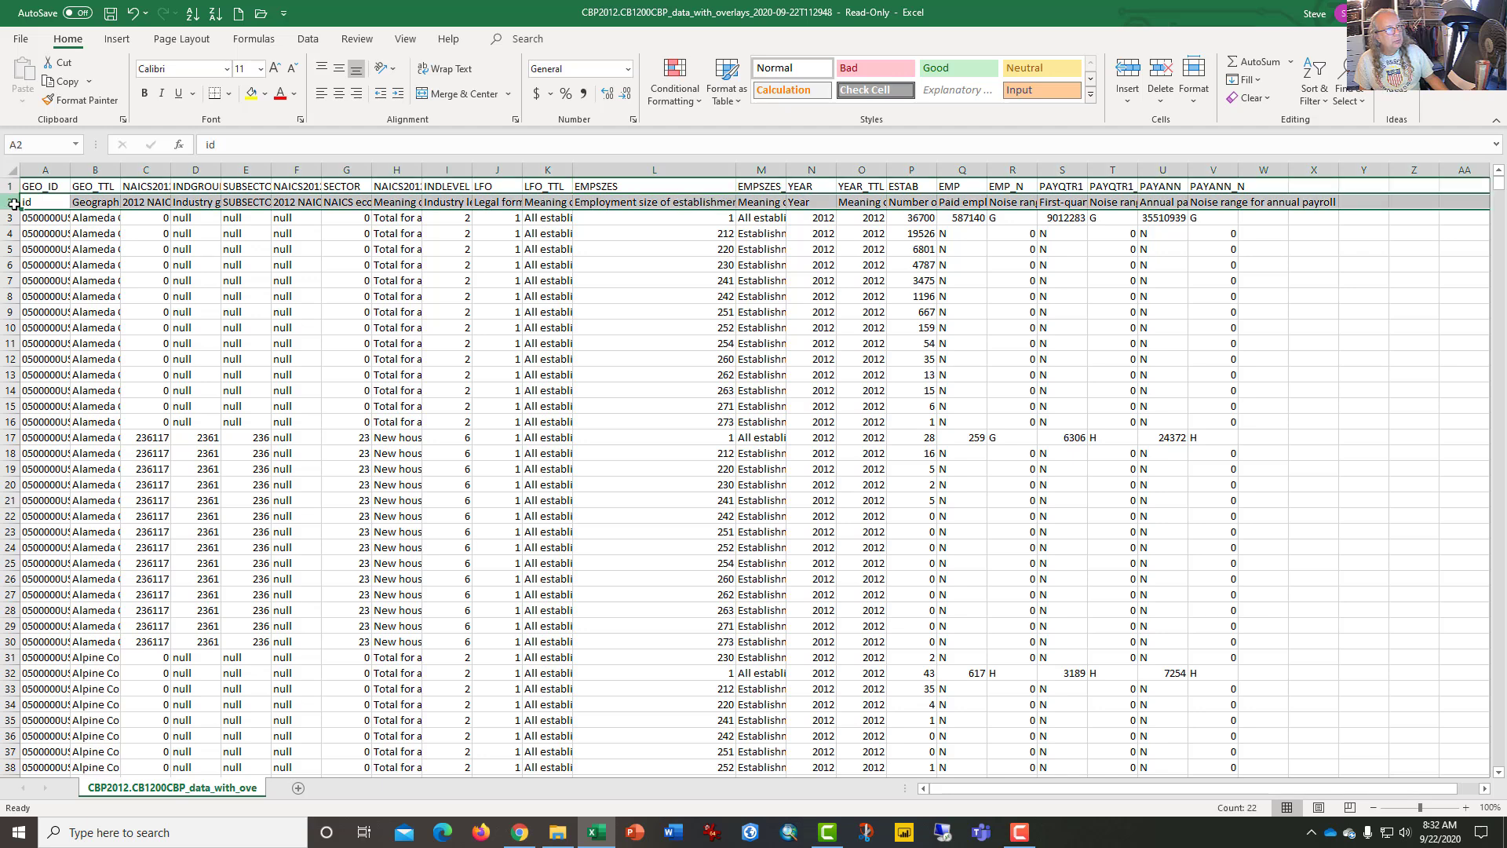
click(1162, 74)
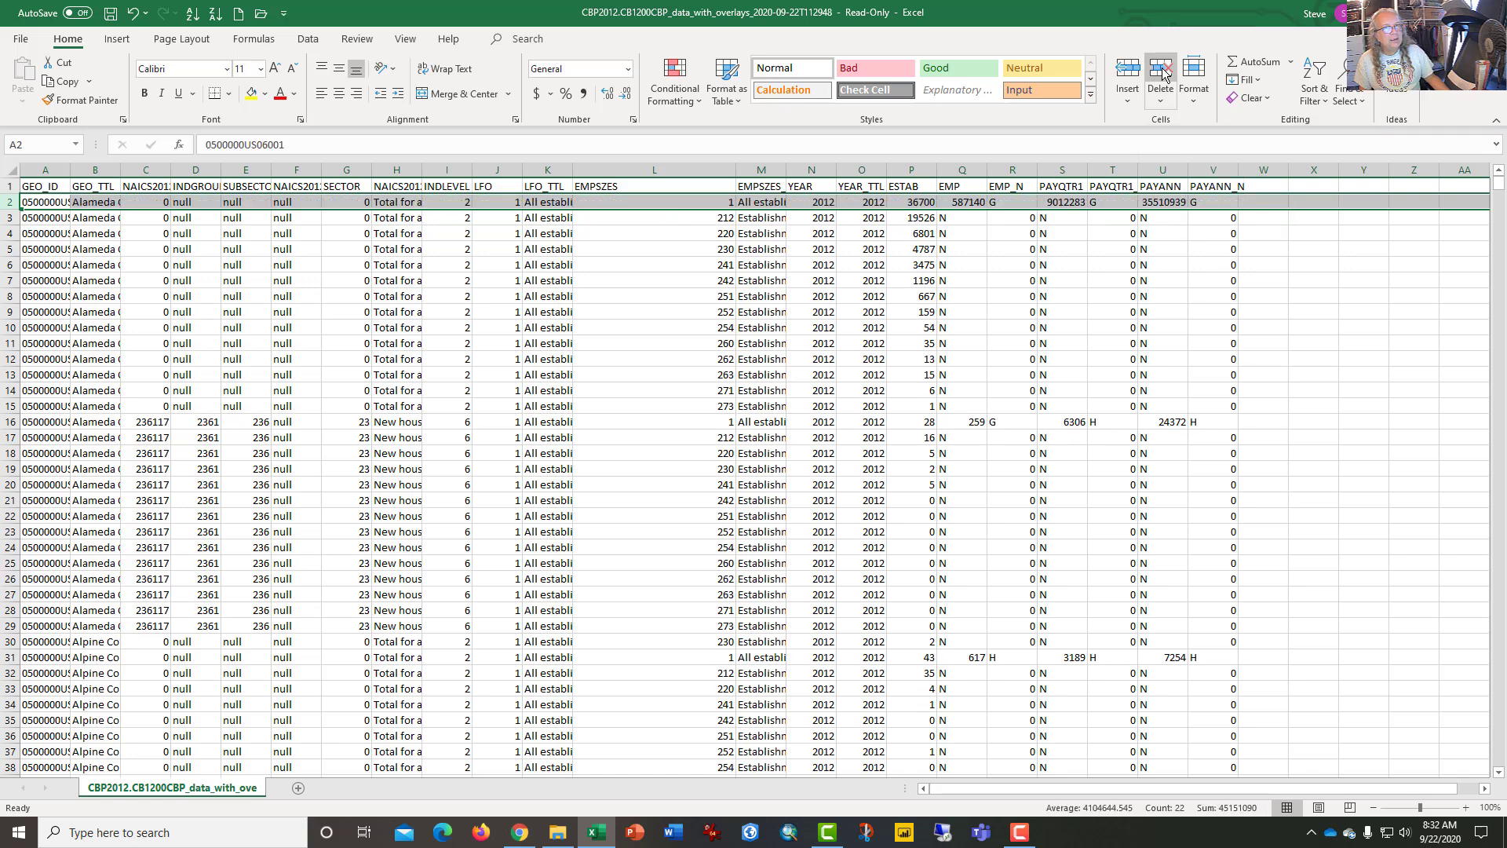
click(709, 311)
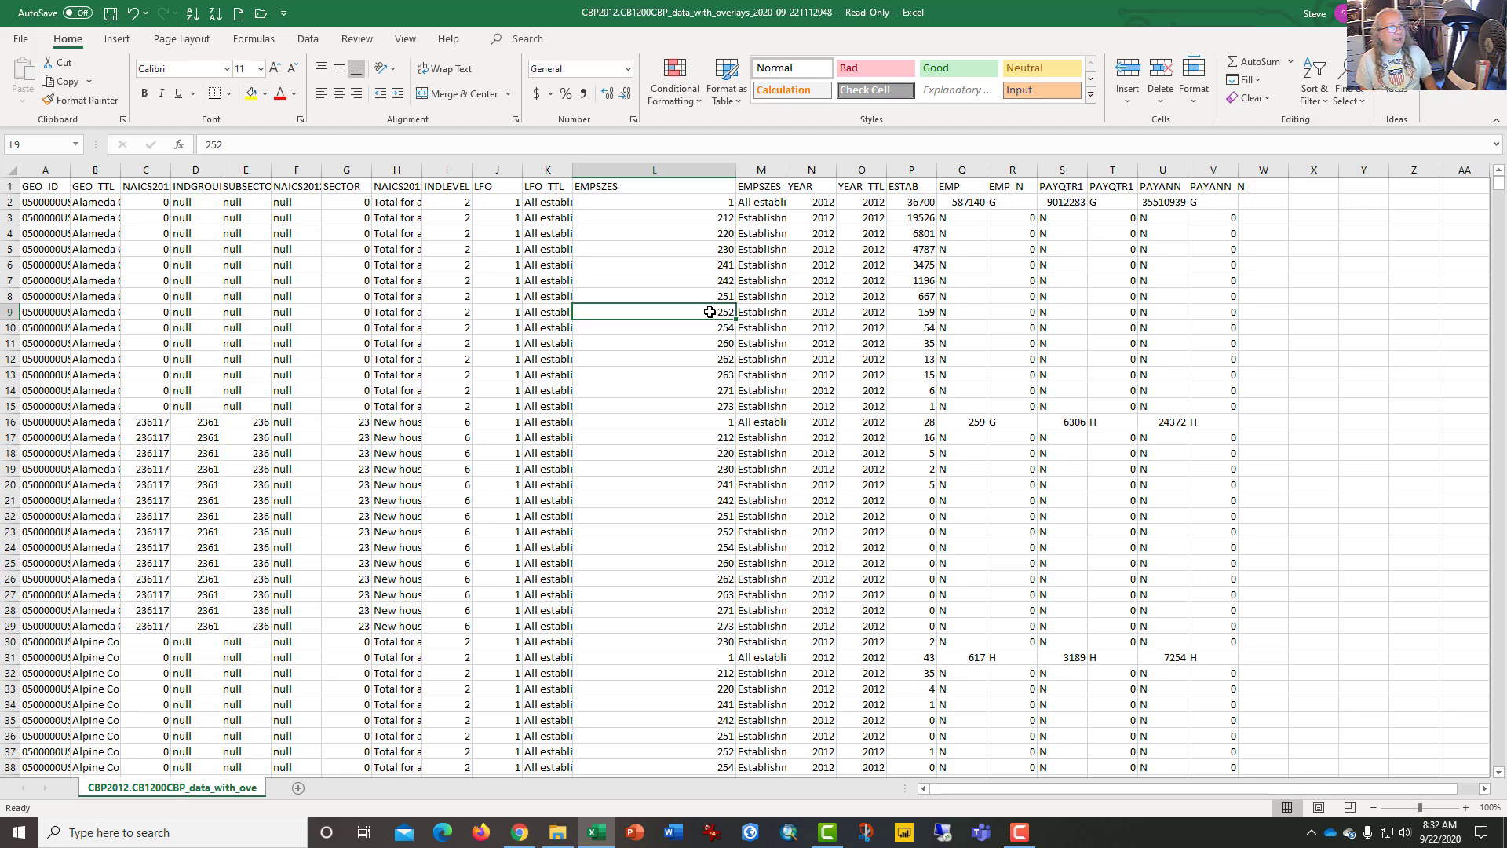
Copy the entire data block including headers and paste it into a new blank workbook starting at cell B1.
key(ctrl+Up)
key(ctrl+Left)
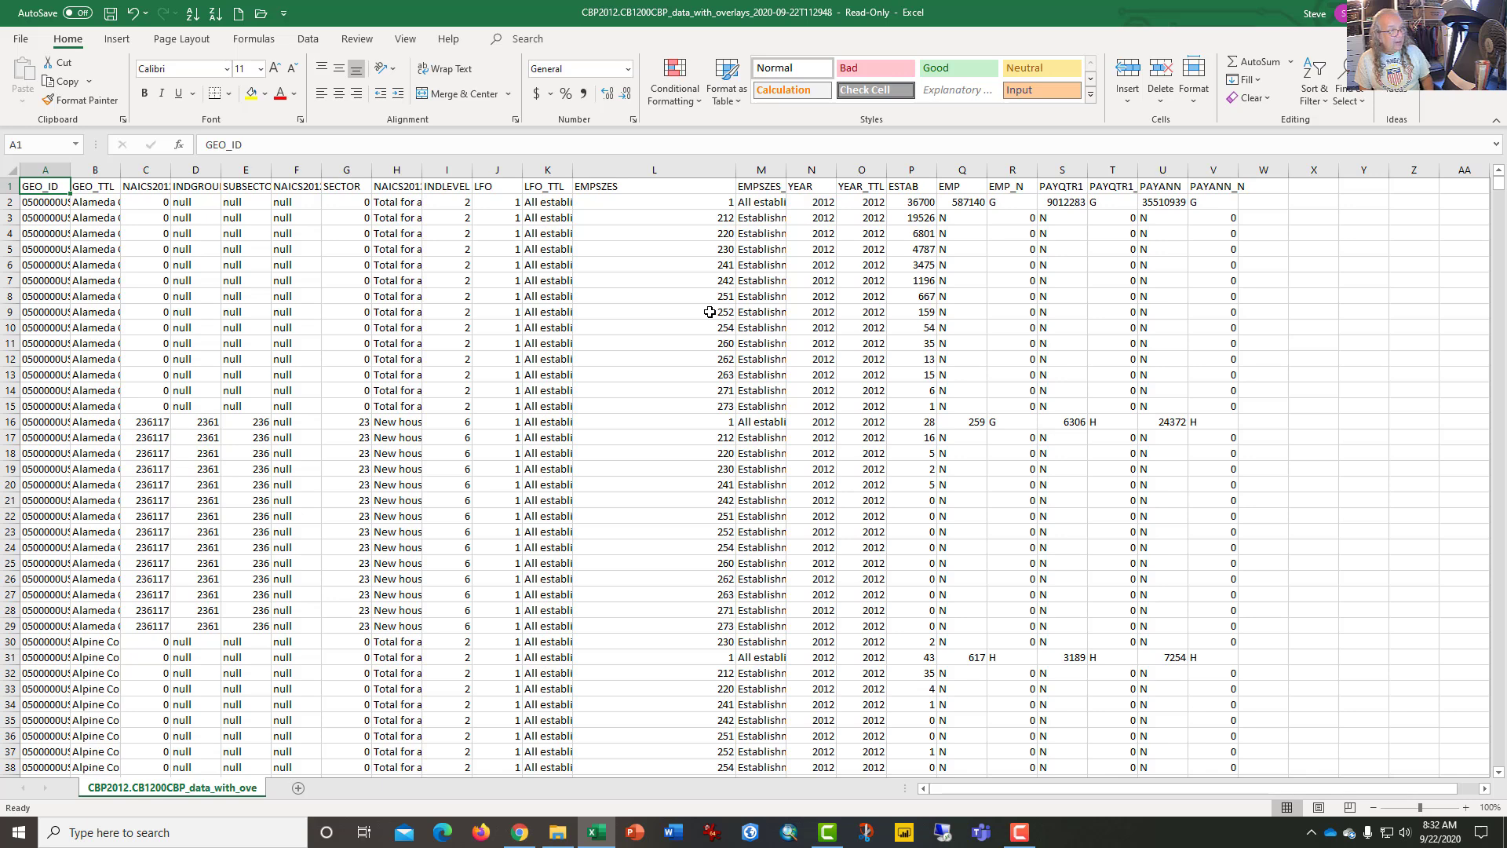
key(ctrl+a)
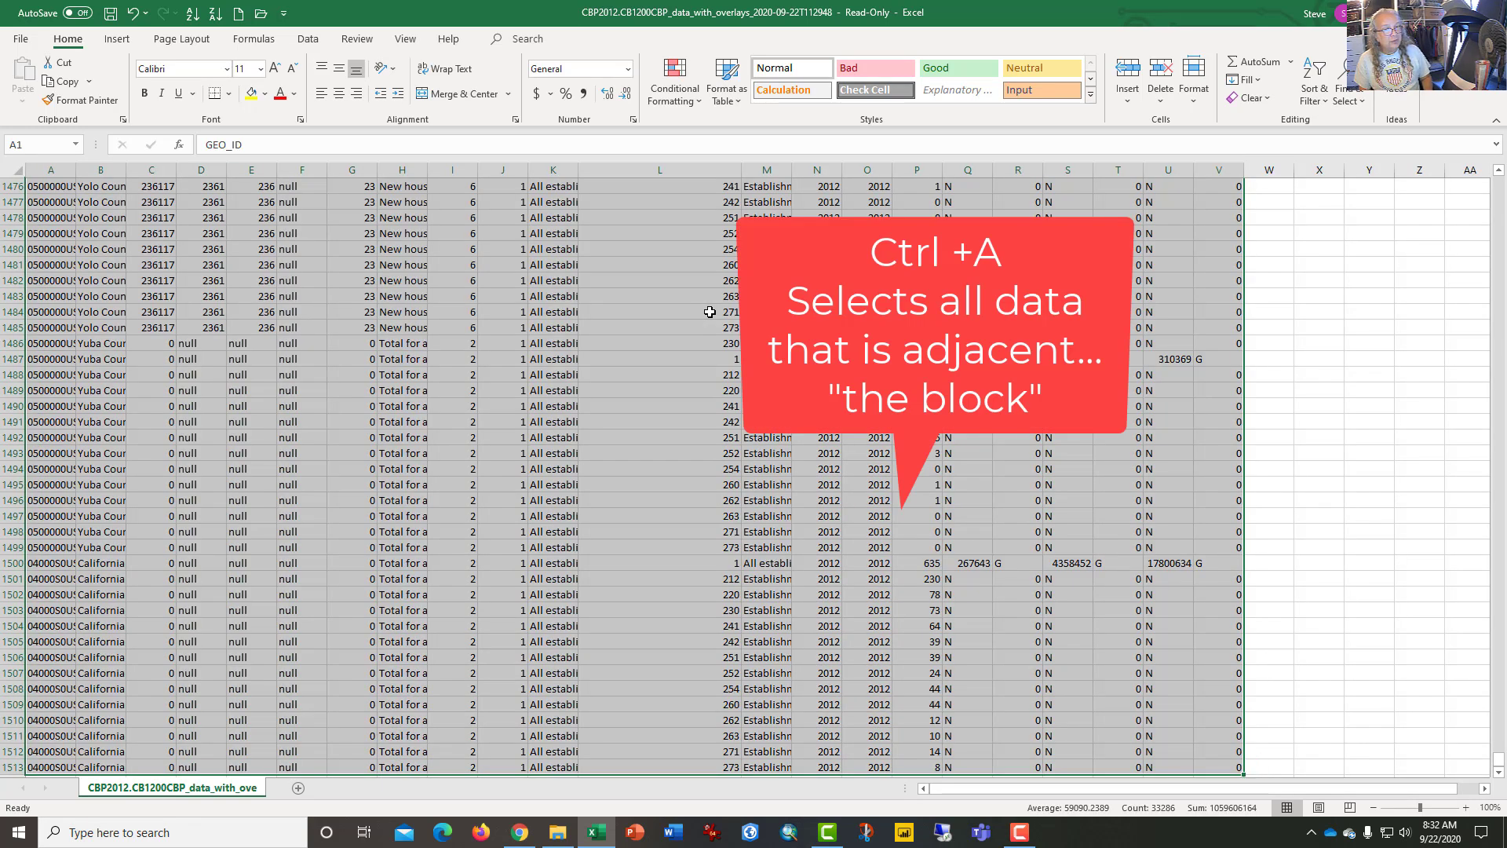
key(ctrl+c)
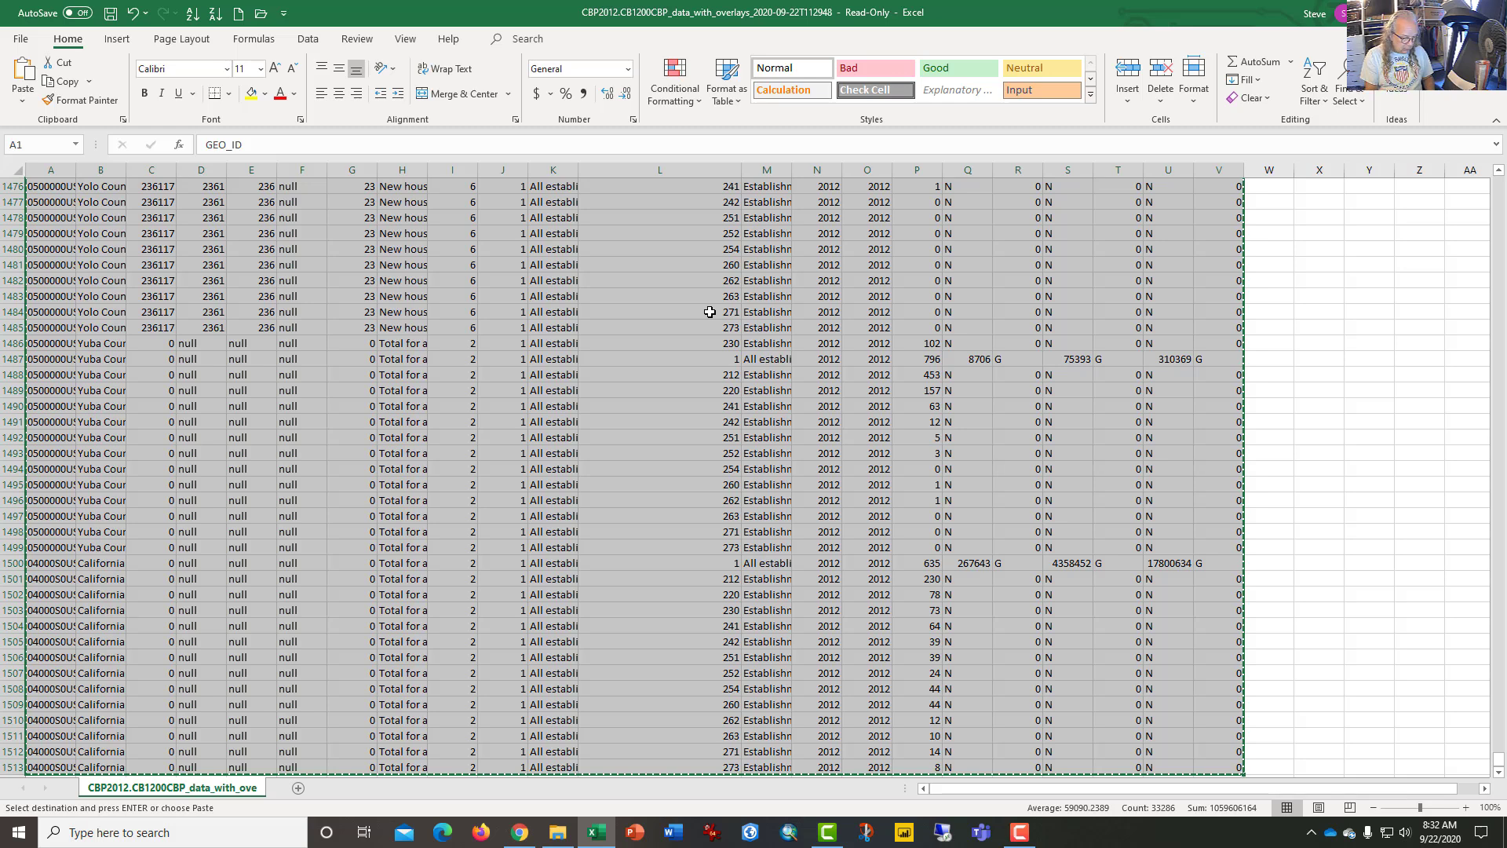
key(ctrl+n)
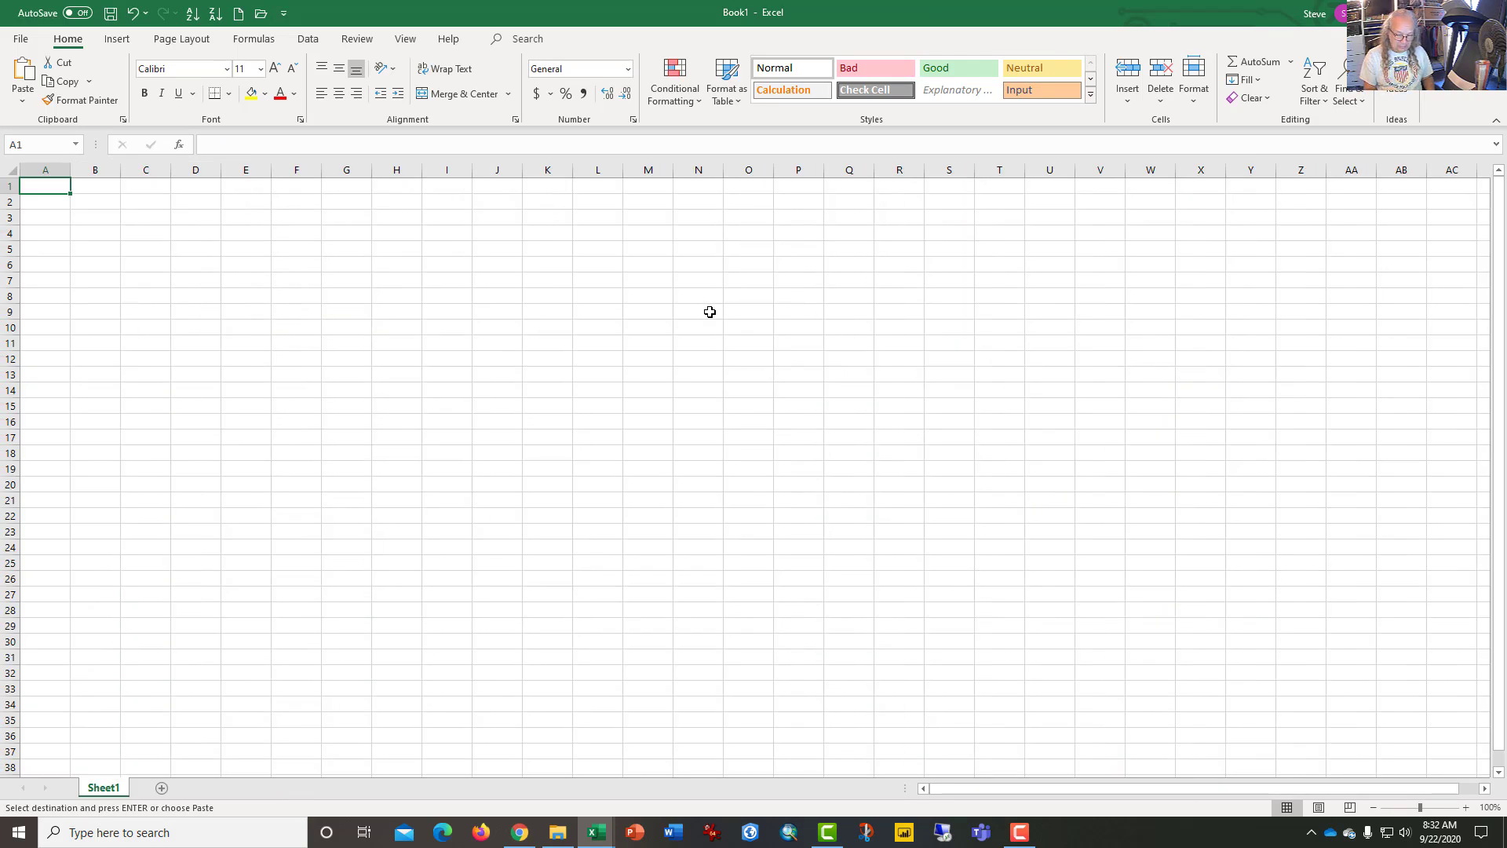
key(Right)
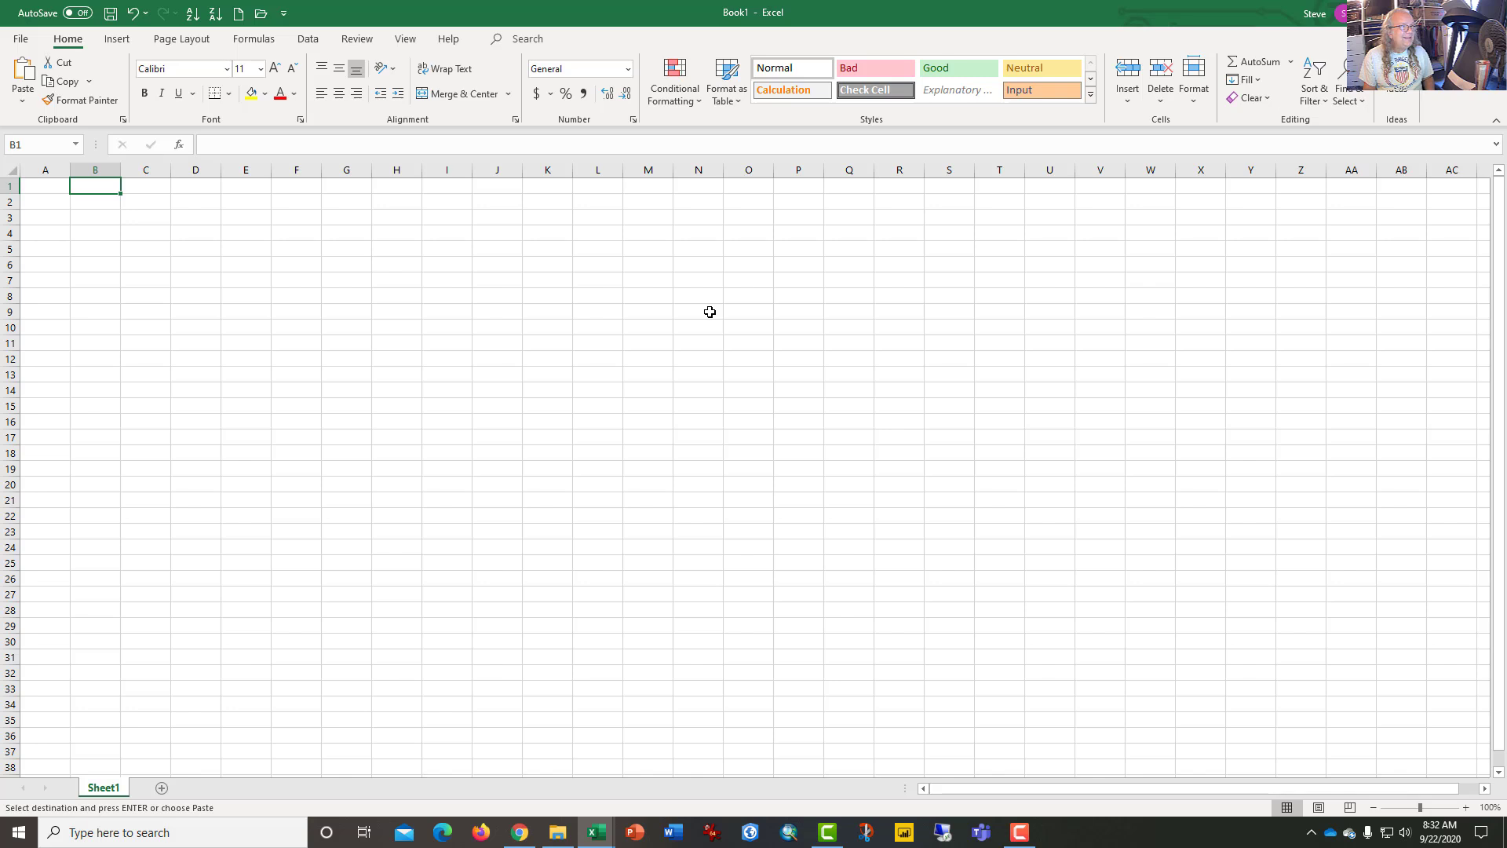
key(Down)
key(Up)
key(ctrl+v)
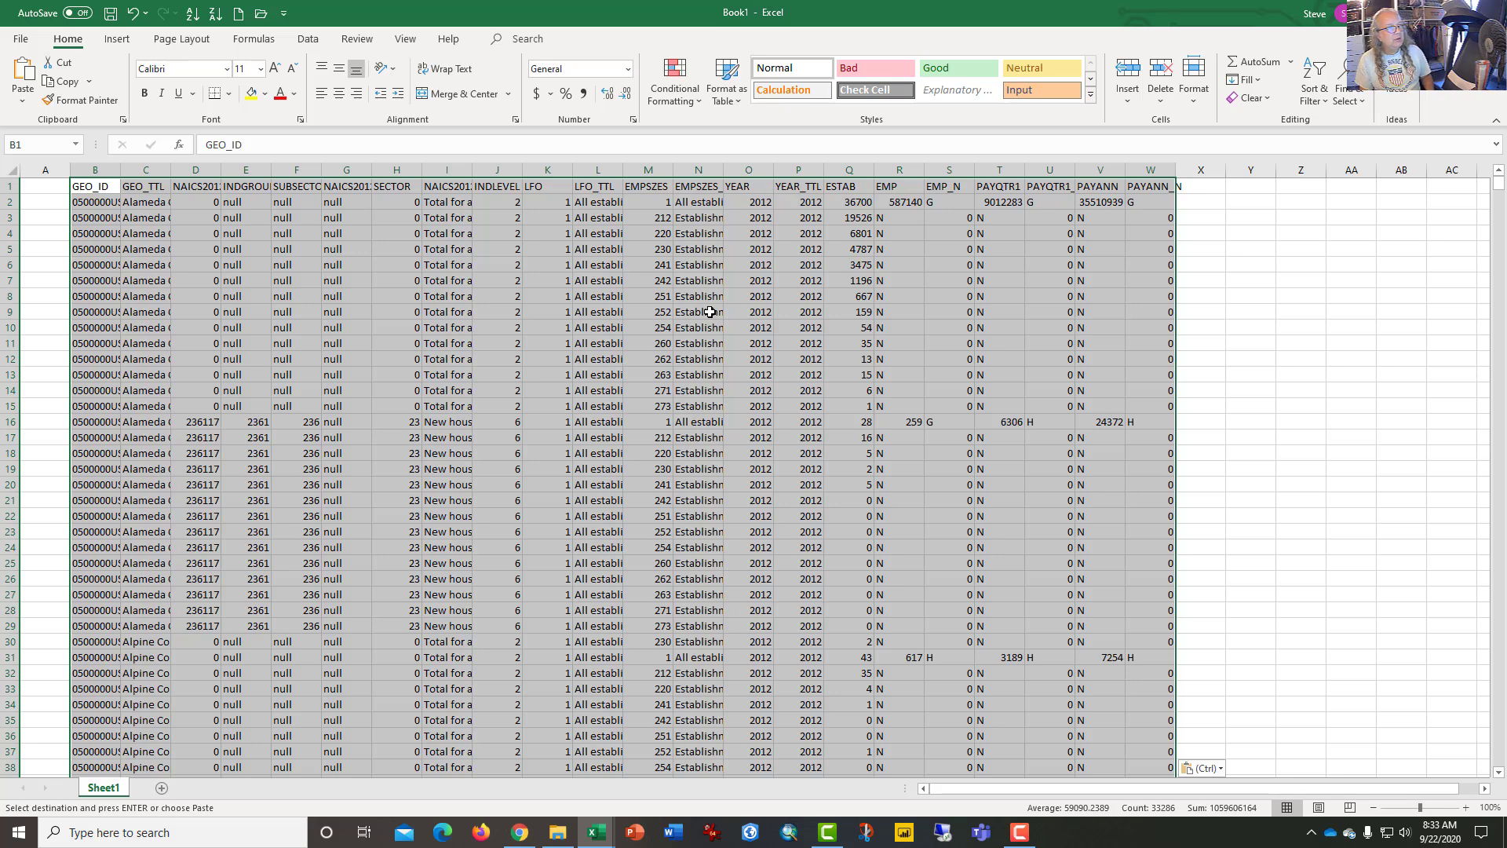
key(Up)
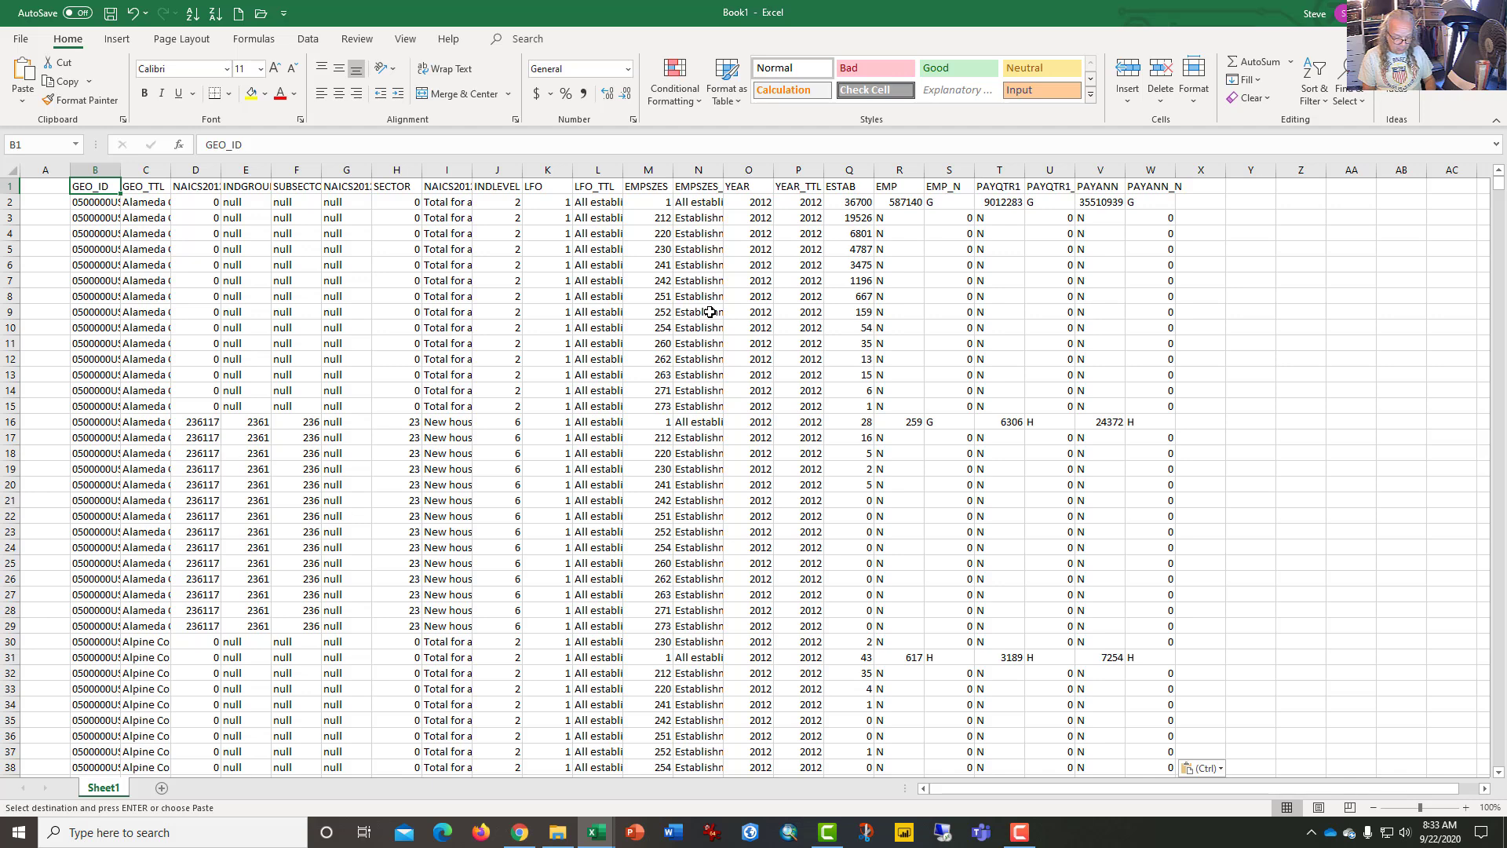
Save the new workbook as CA_CBP_2012_2017_SFHB in Excel Workbook format in the university OneDrive's 340 folder.
click(19, 45)
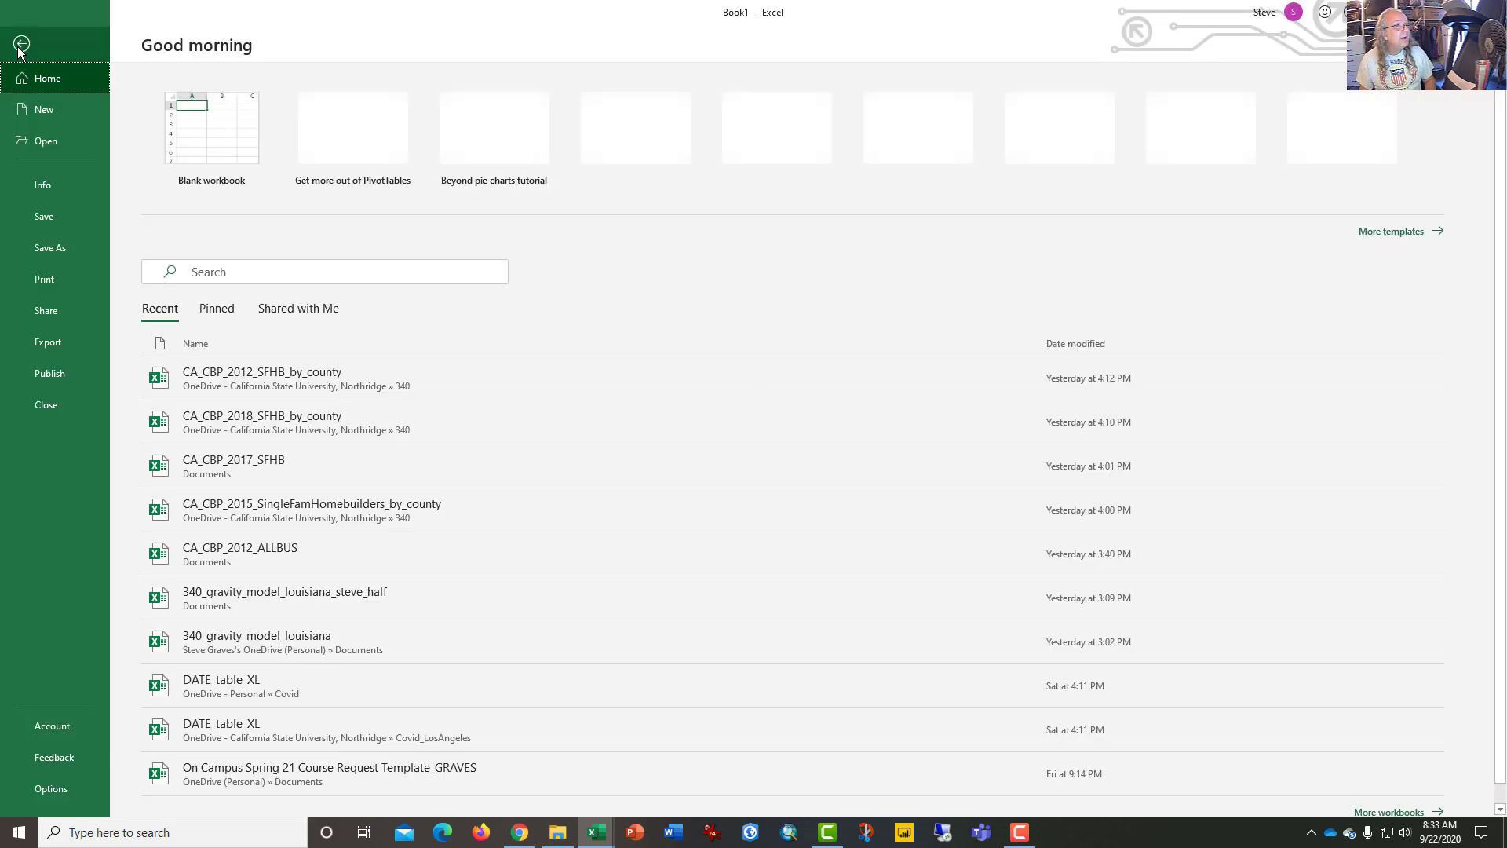
click(50, 248)
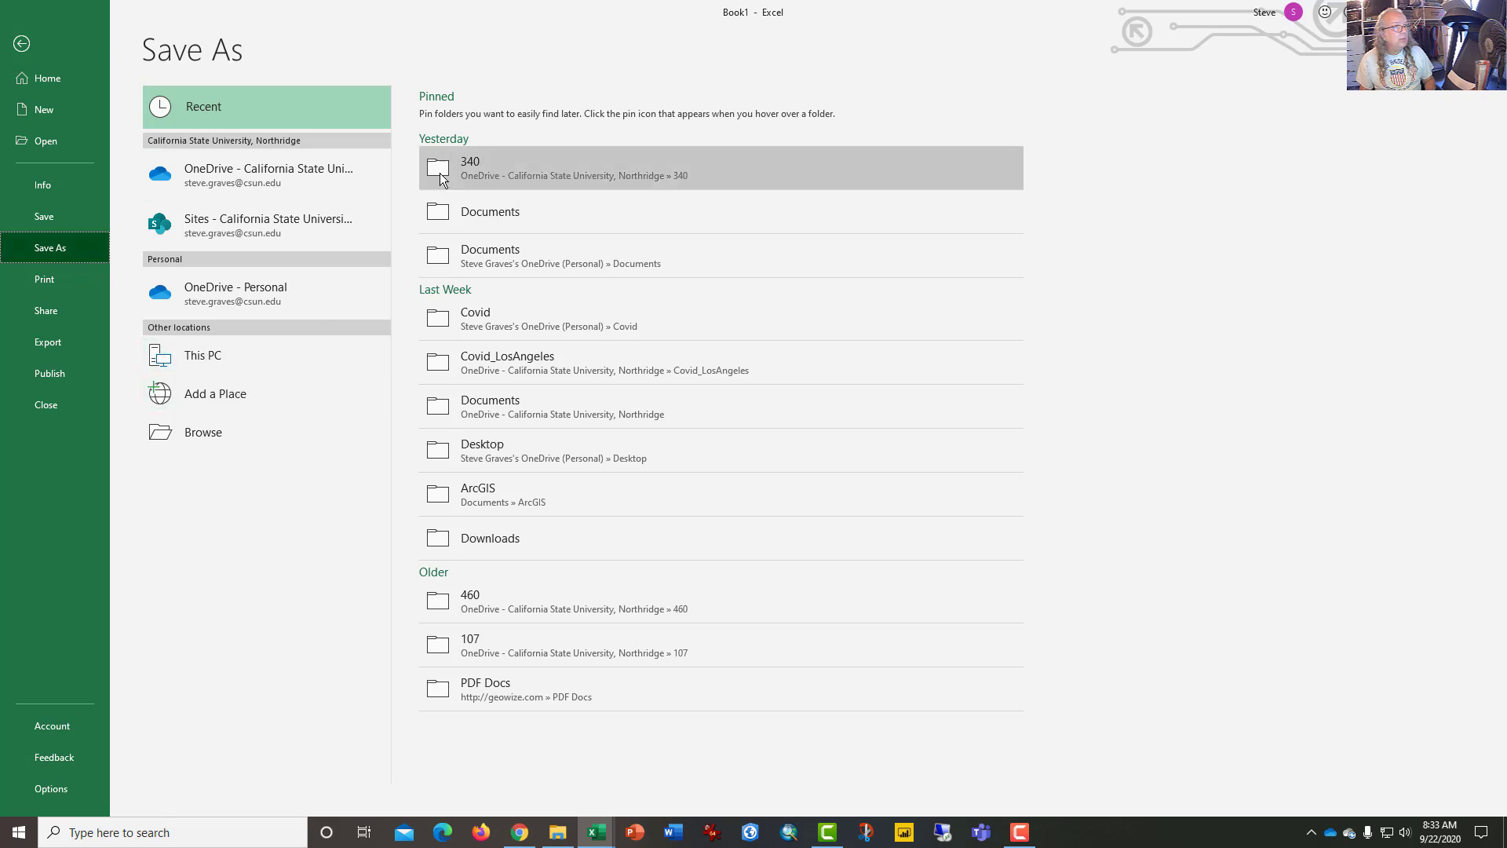
click(501, 173)
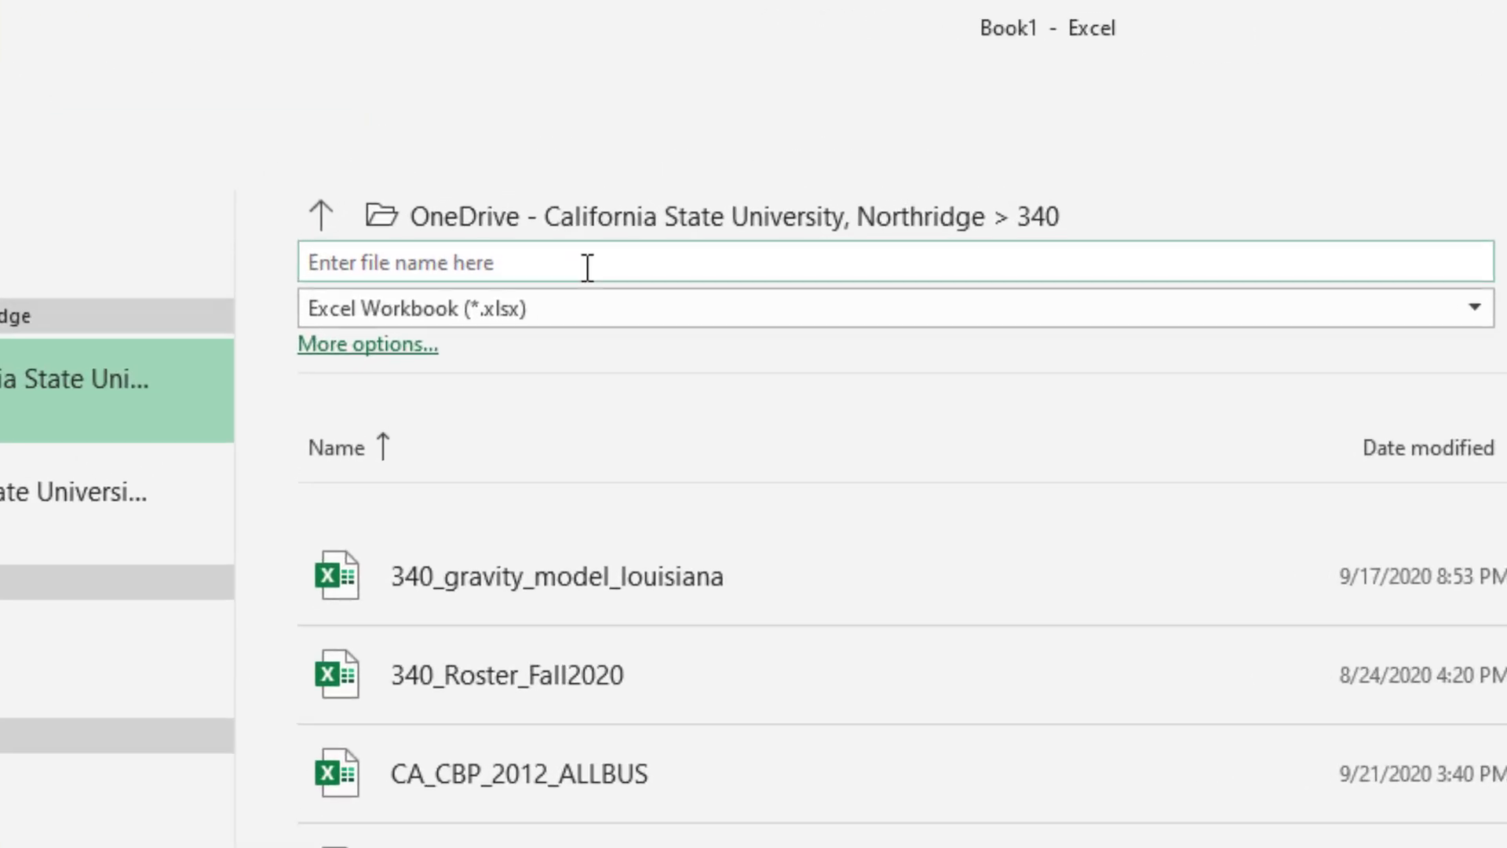
click(587, 267)
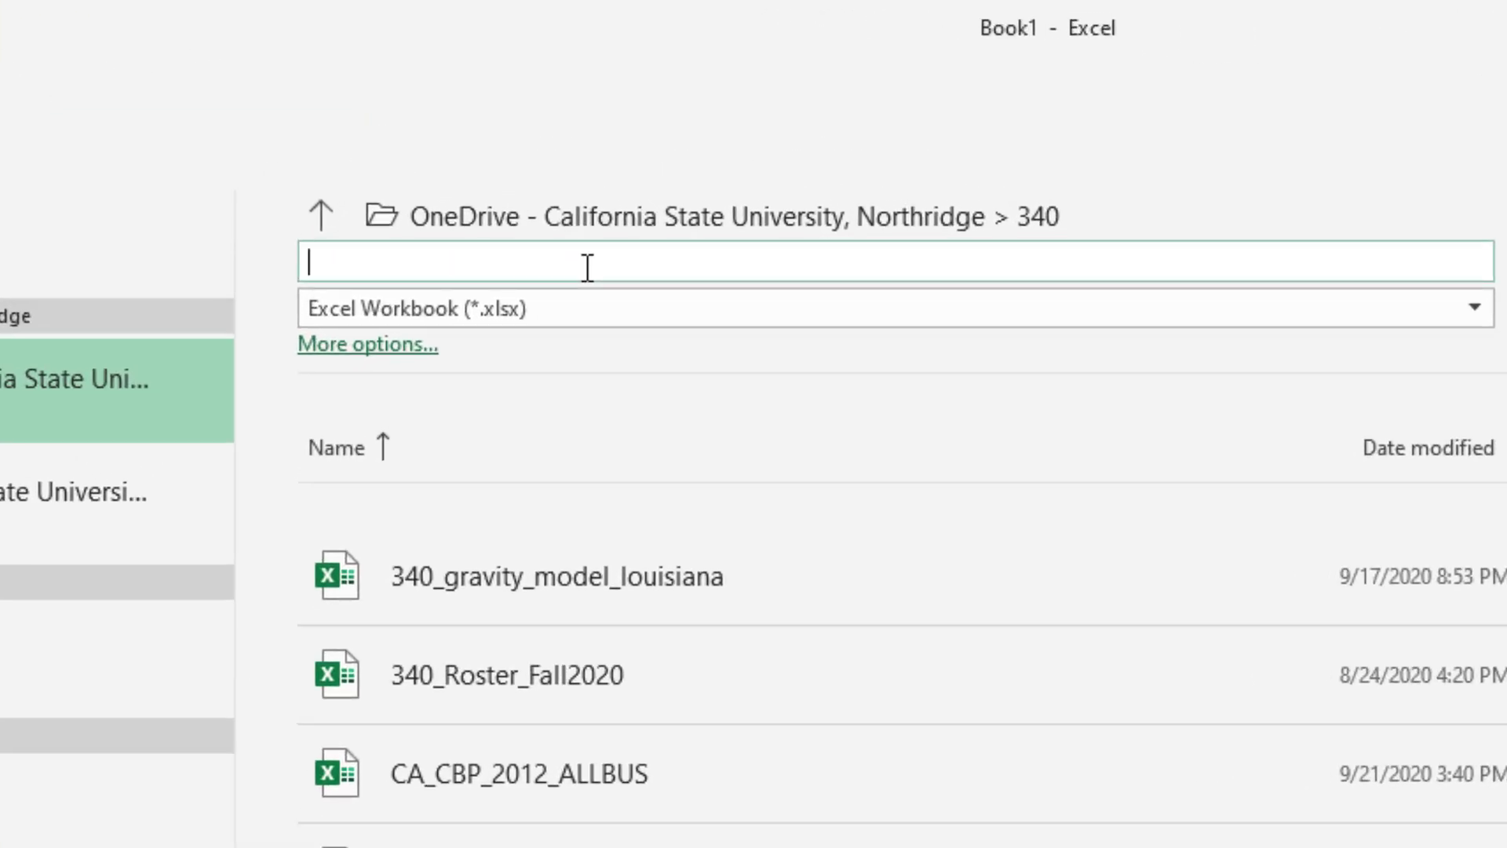
text(CA_CBP_202)
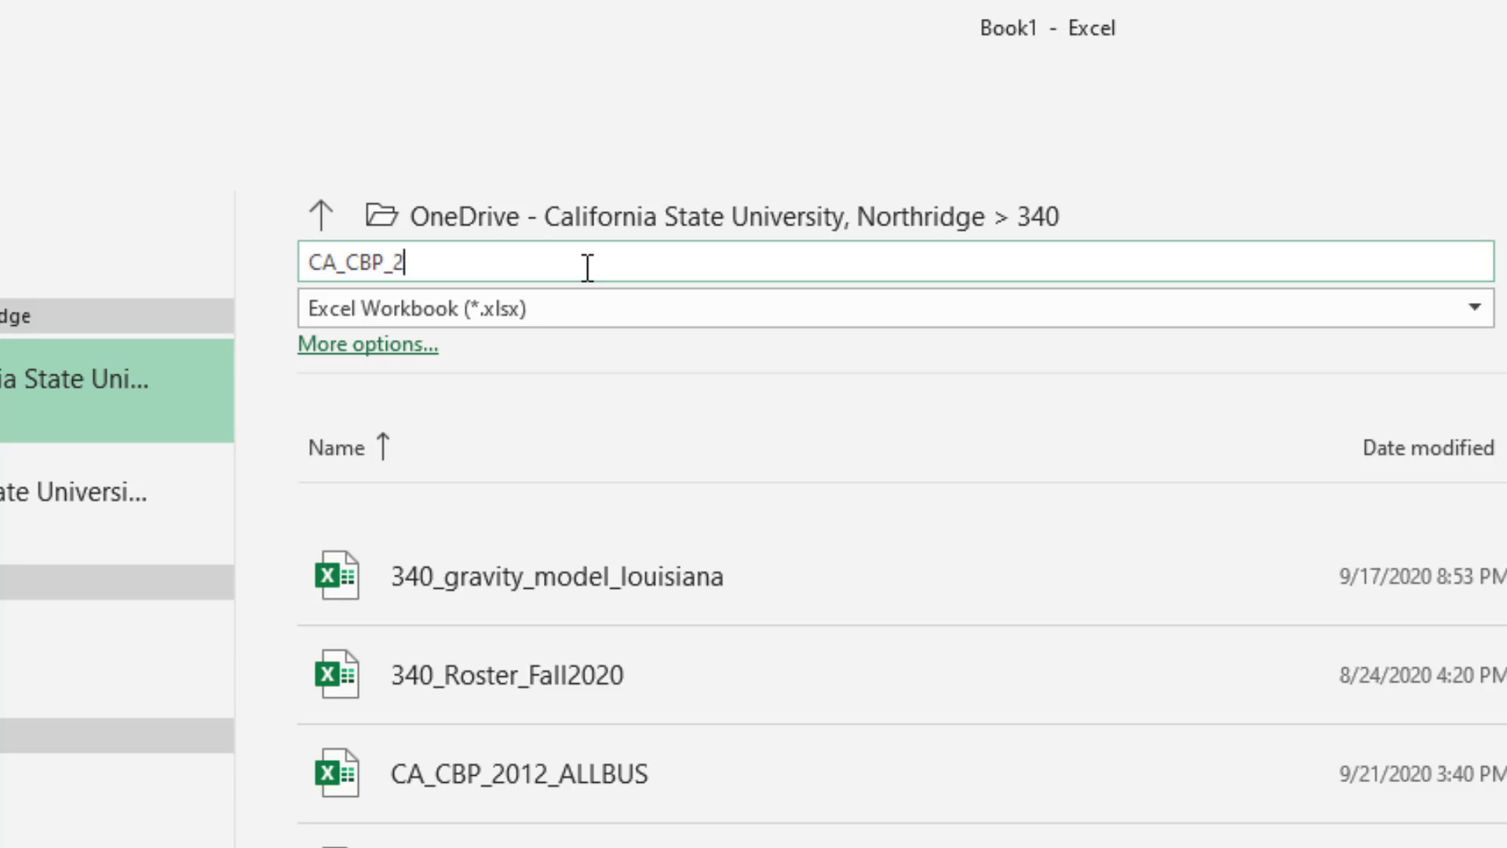
key(BackSpace)
text(12-)
key(BackSpace)
text(_2012_20)
key(BackSpace)
key(BackSpace)
text(017_)
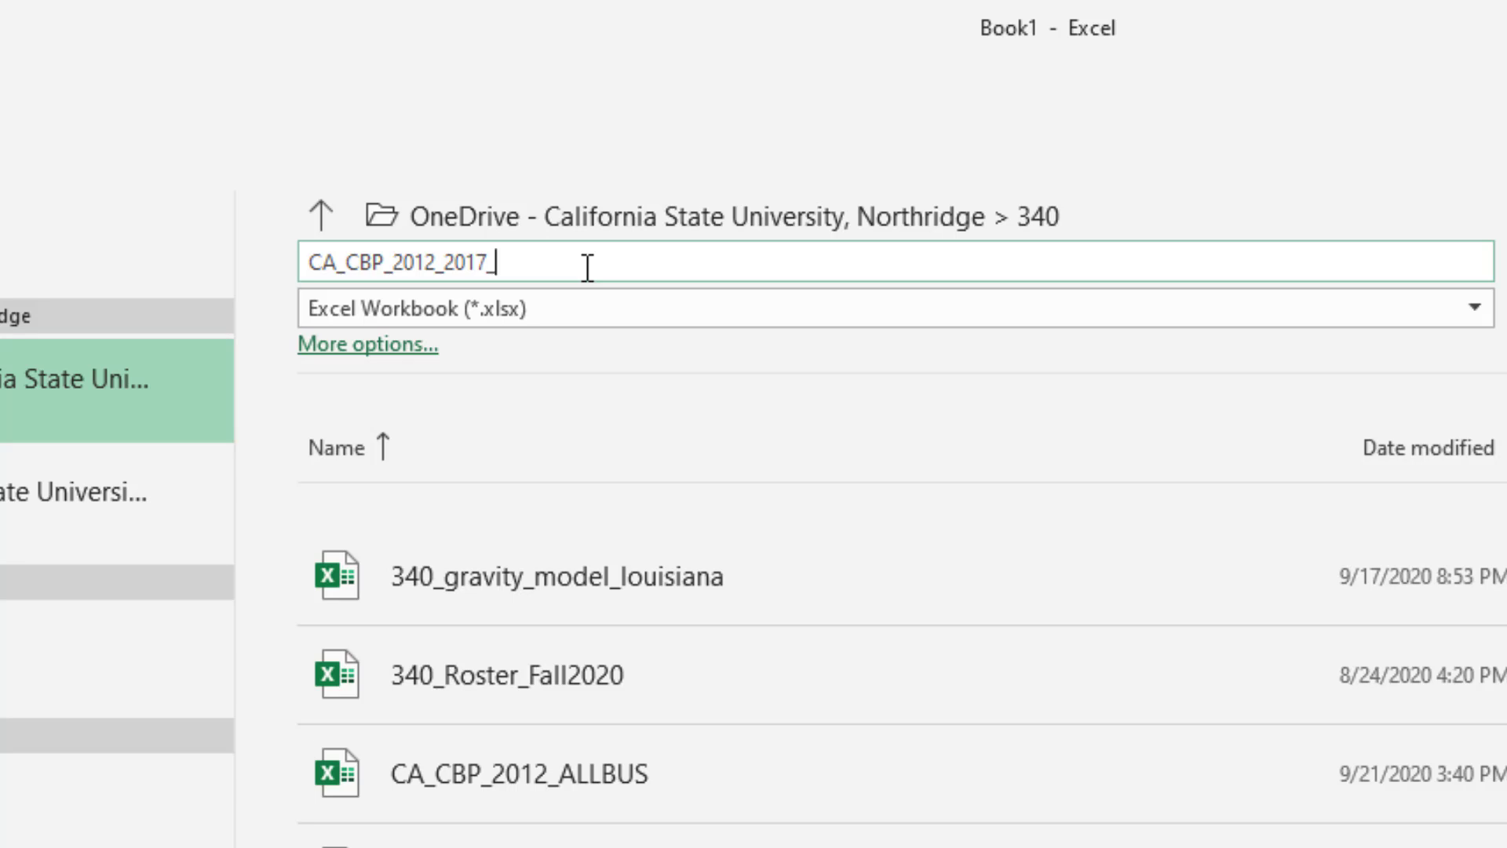
text(SFHB)
key(ctrl+a)
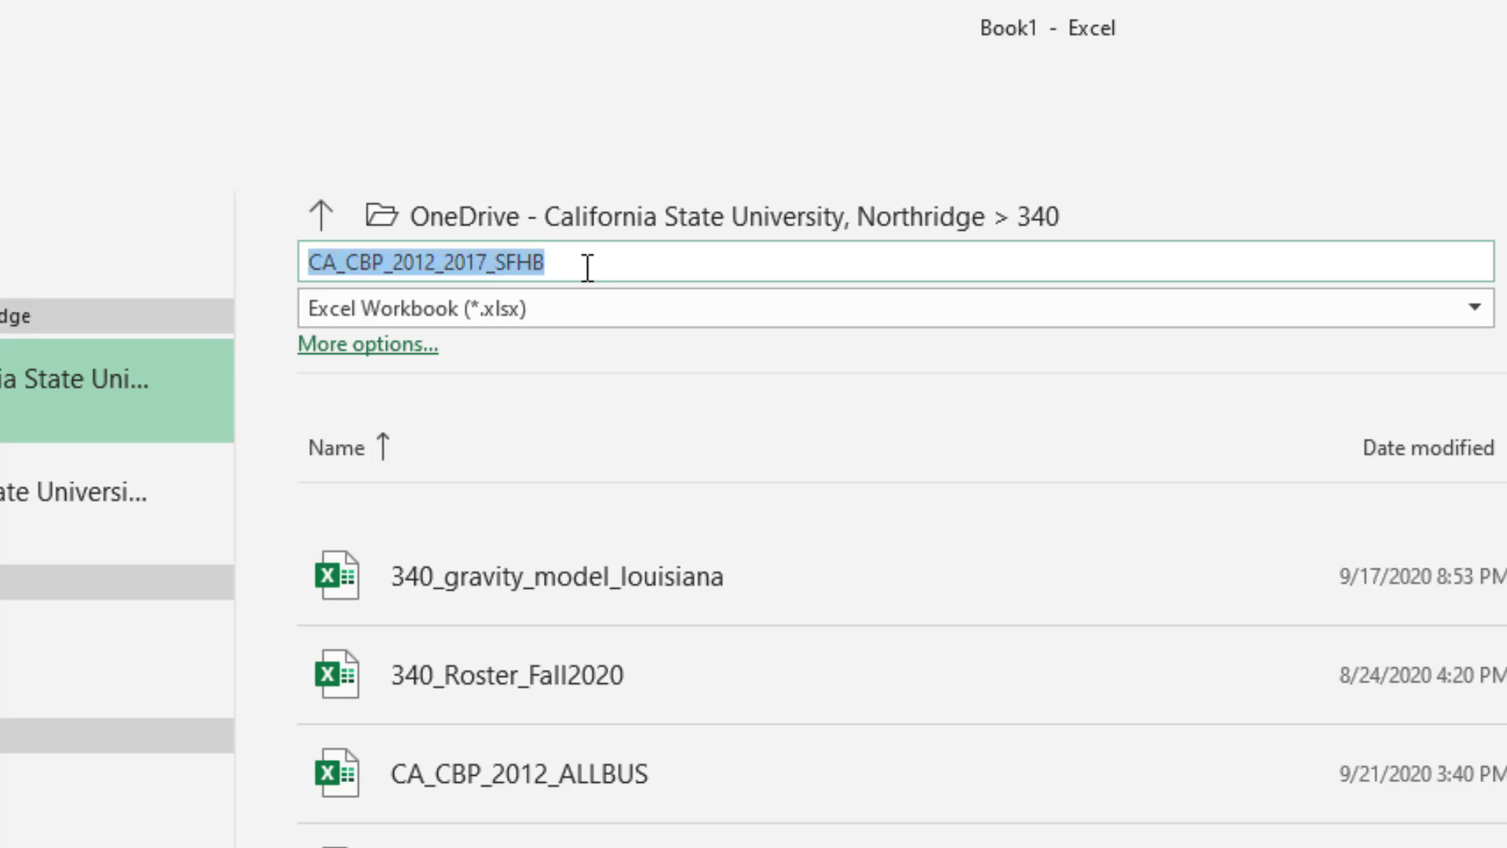
key(Return)
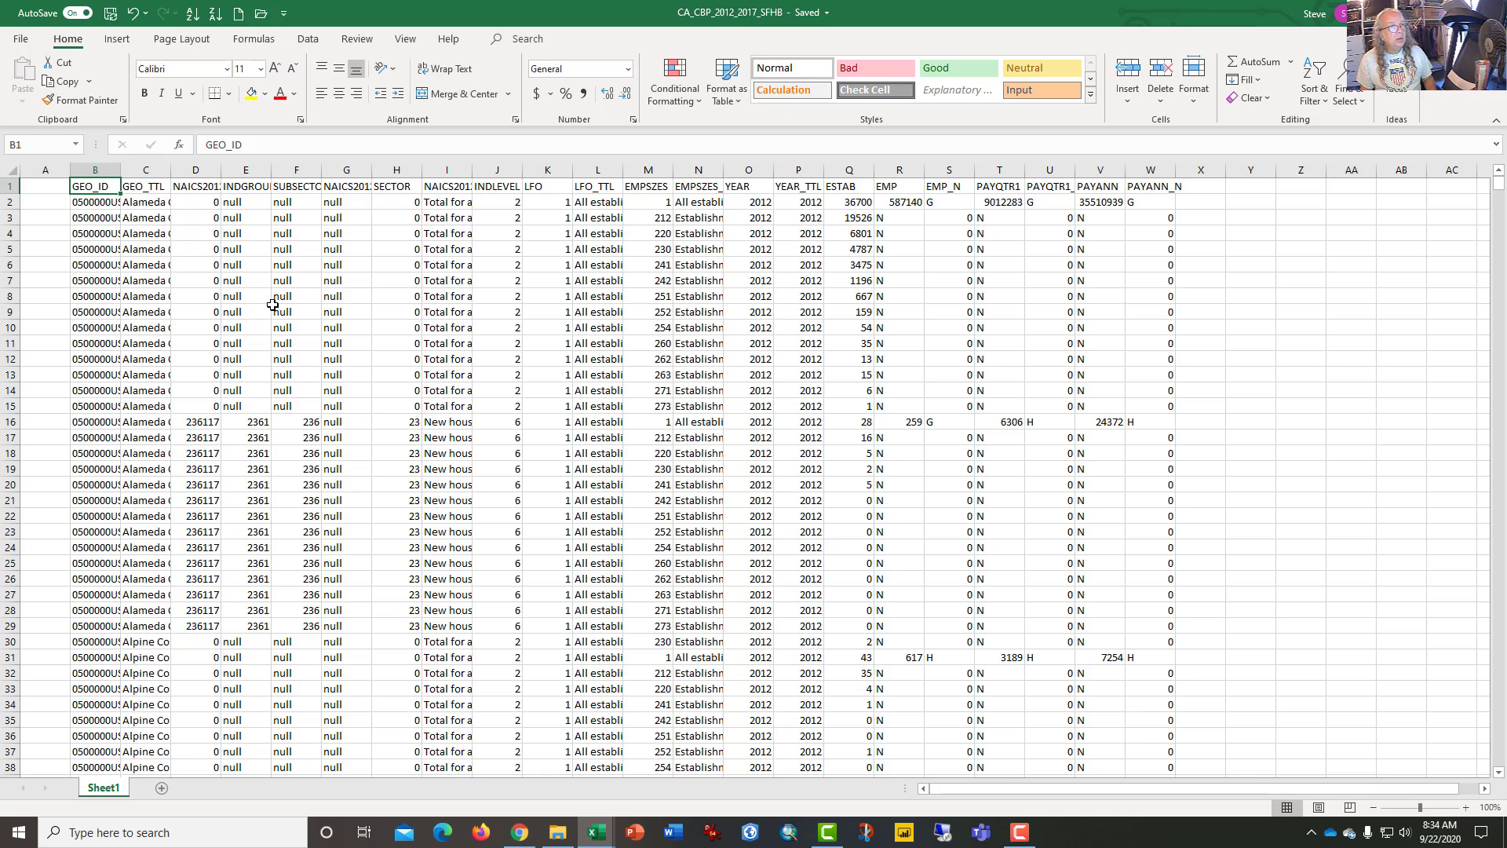
Switch to Chrome and go back from the 2012 table to the advanced search filters.
click(517, 834)
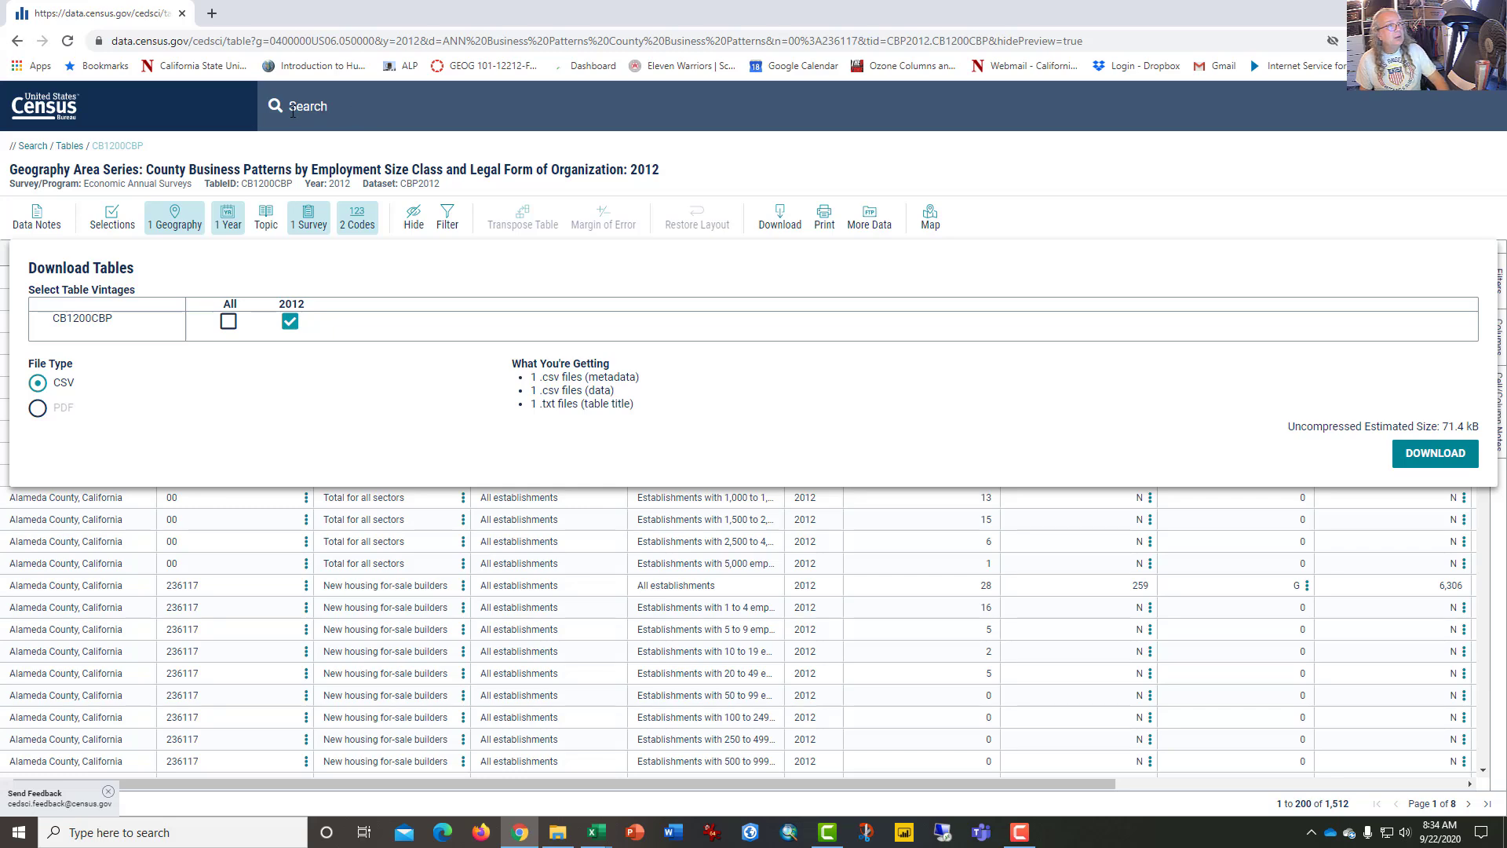
click(15, 43)
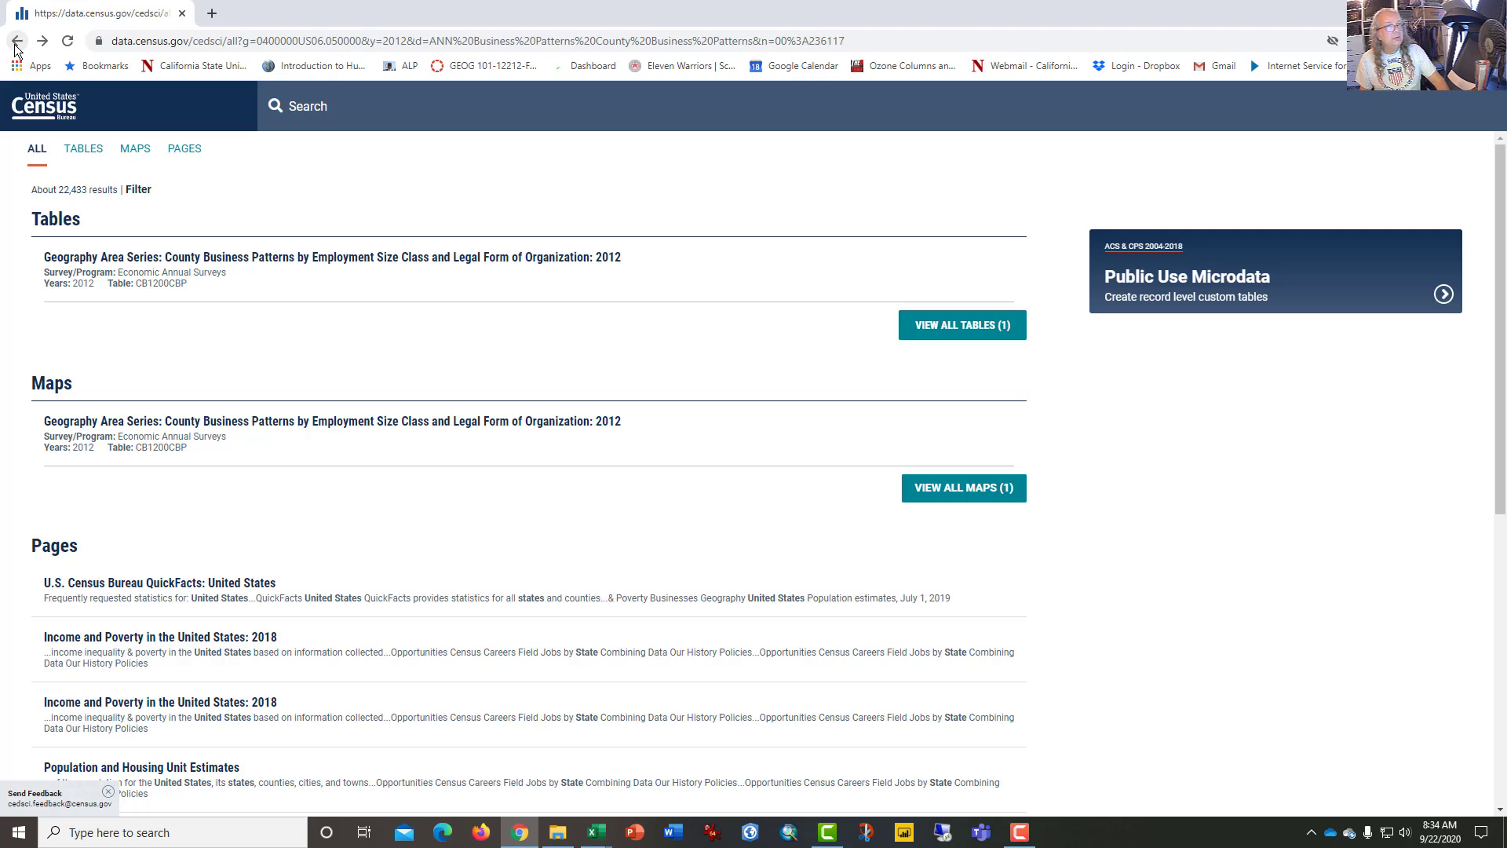
click(16, 43)
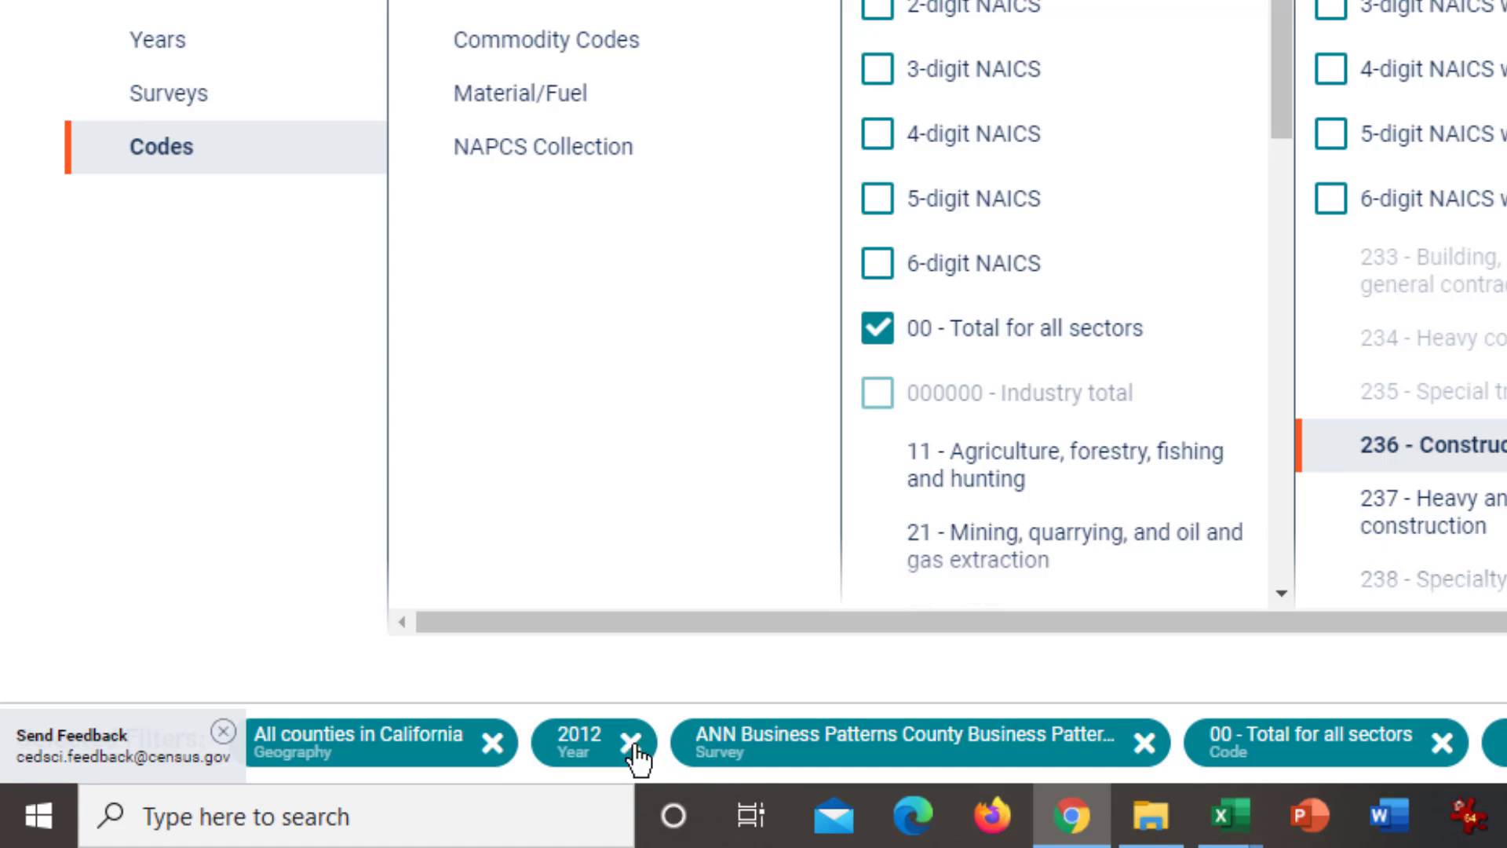
Replace the 2012 year filter with 2017, keeping the geography, survey and industry code filters.
click(633, 746)
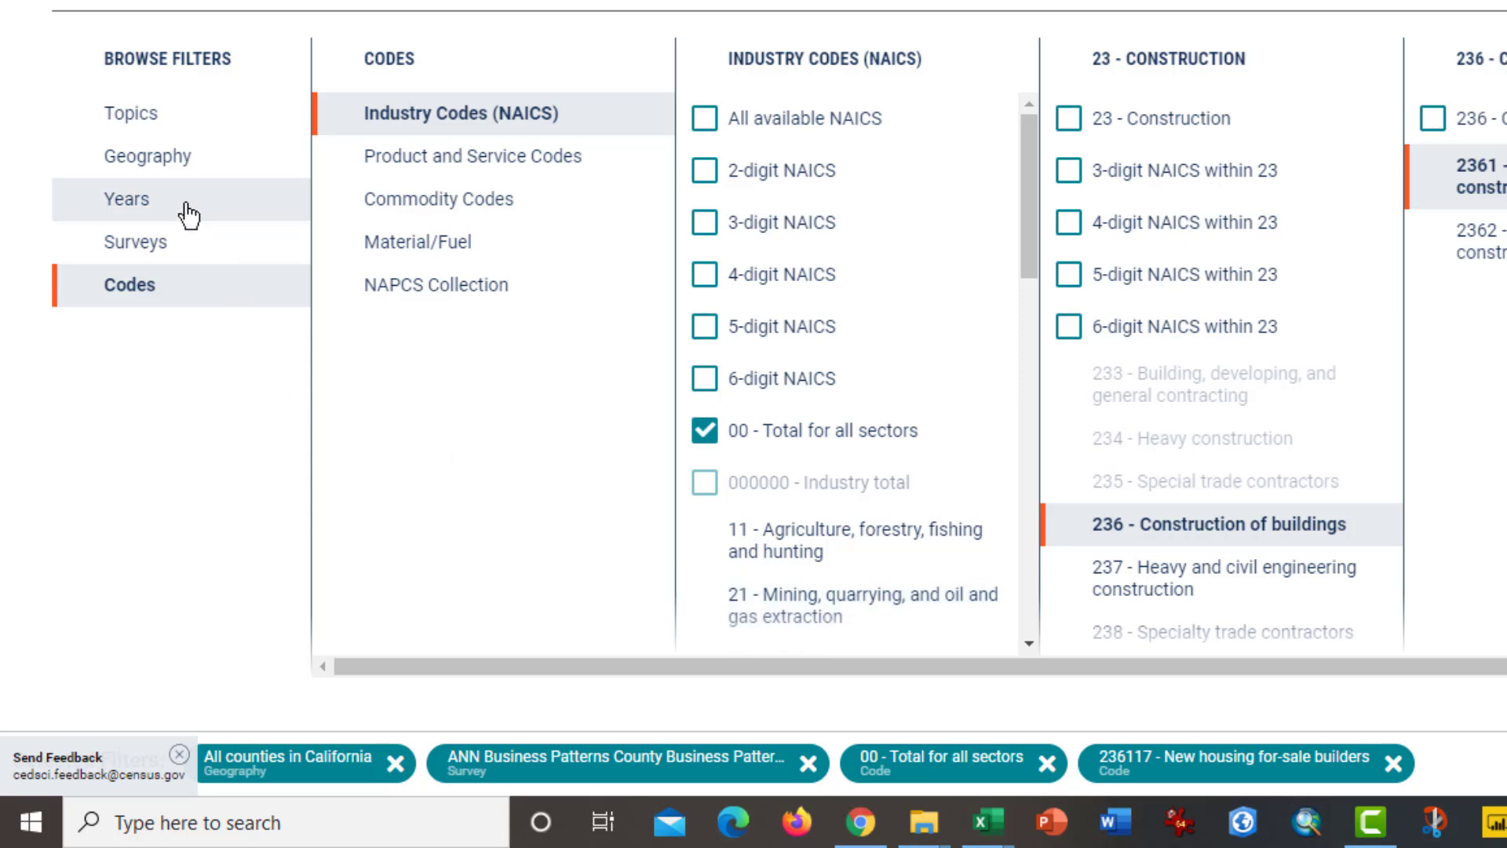
click(188, 212)
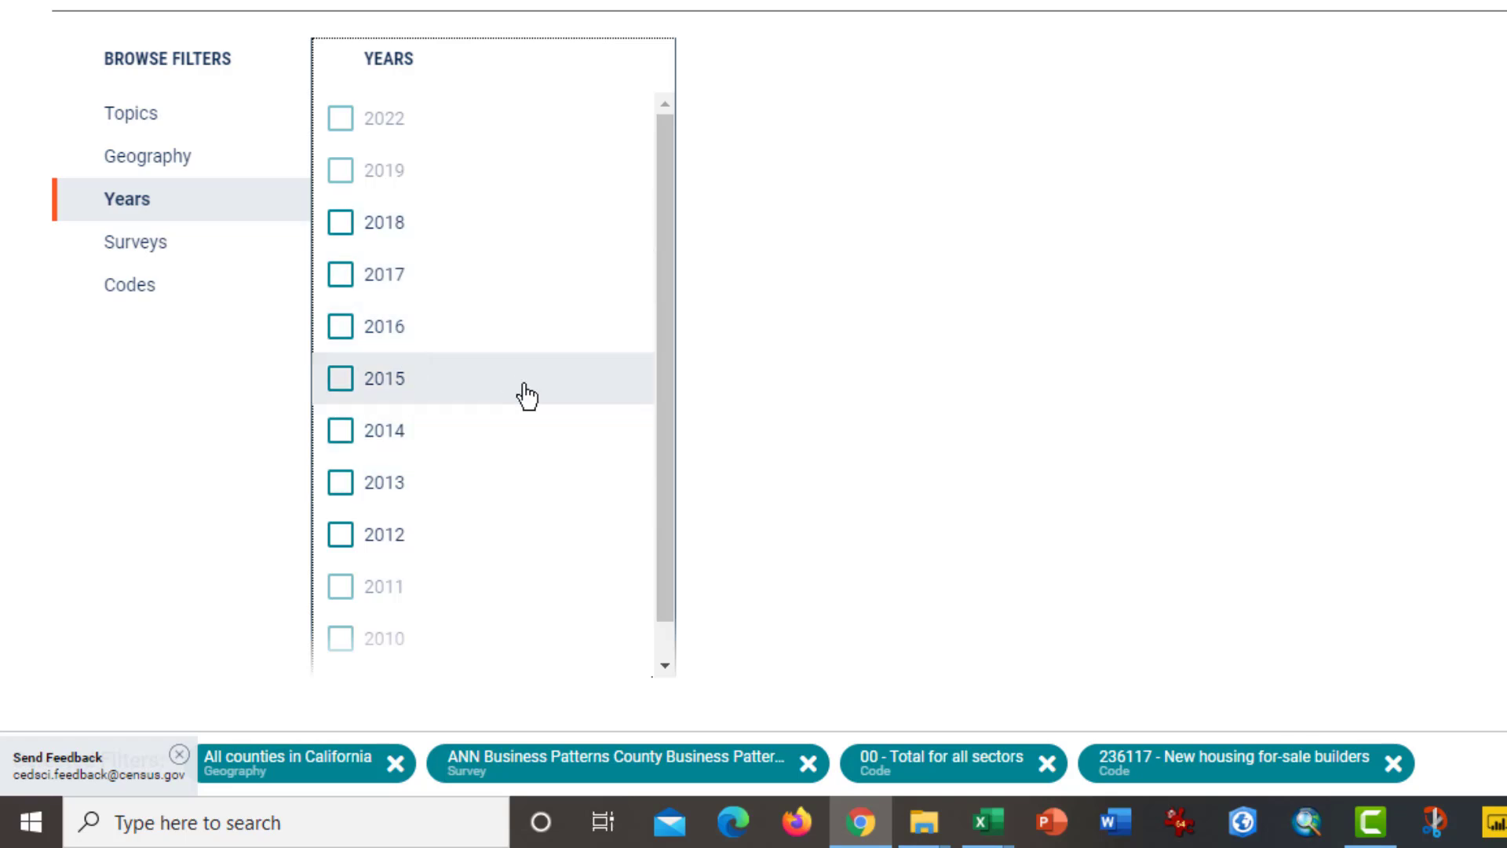
click(339, 274)
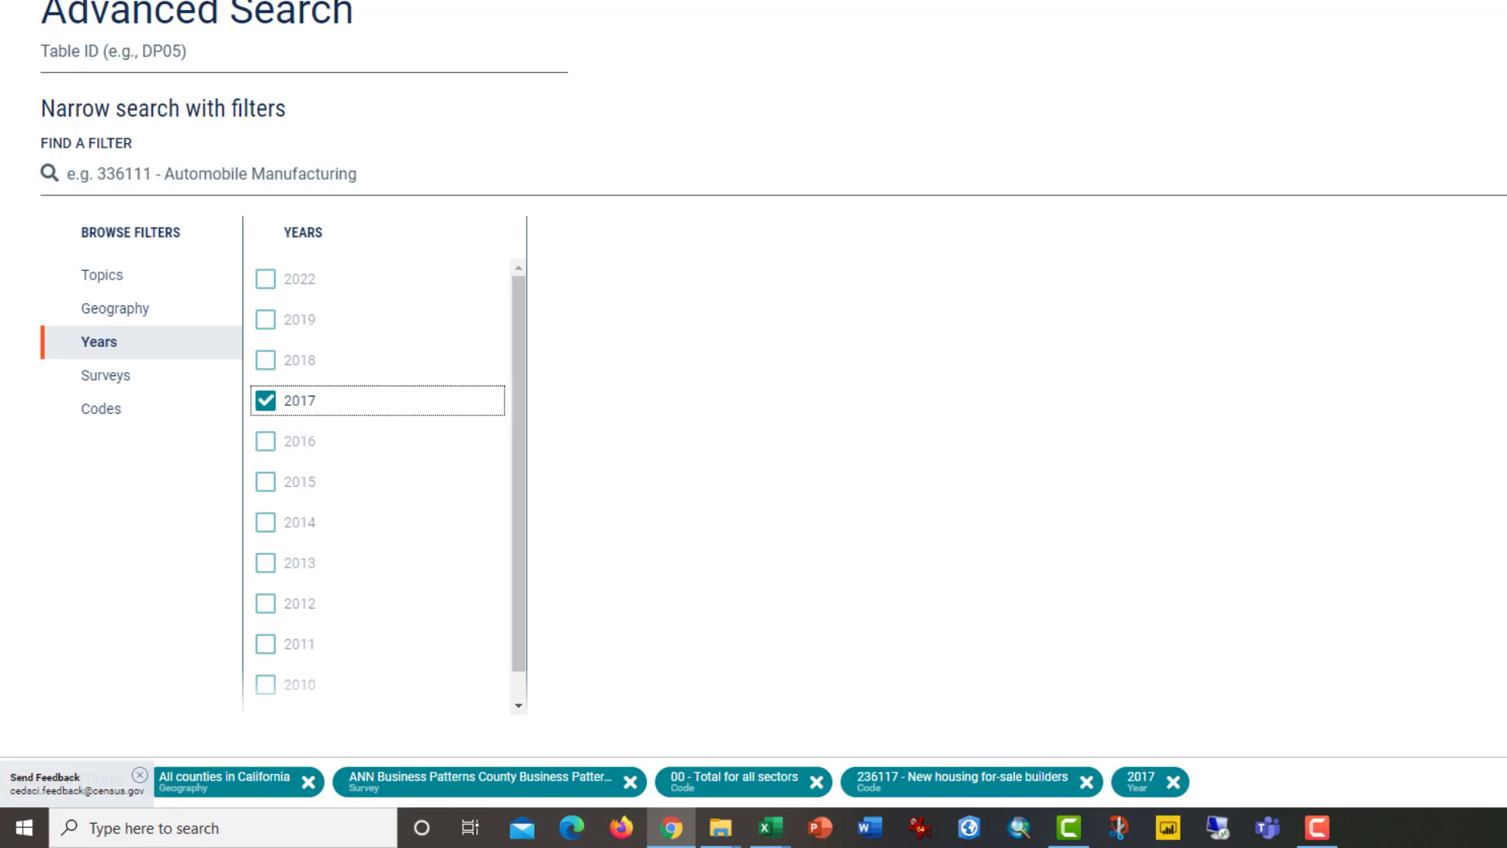
Run the filtered search and open the resulting 2017 County Business Patterns table in its customizable view.
click(1425, 801)
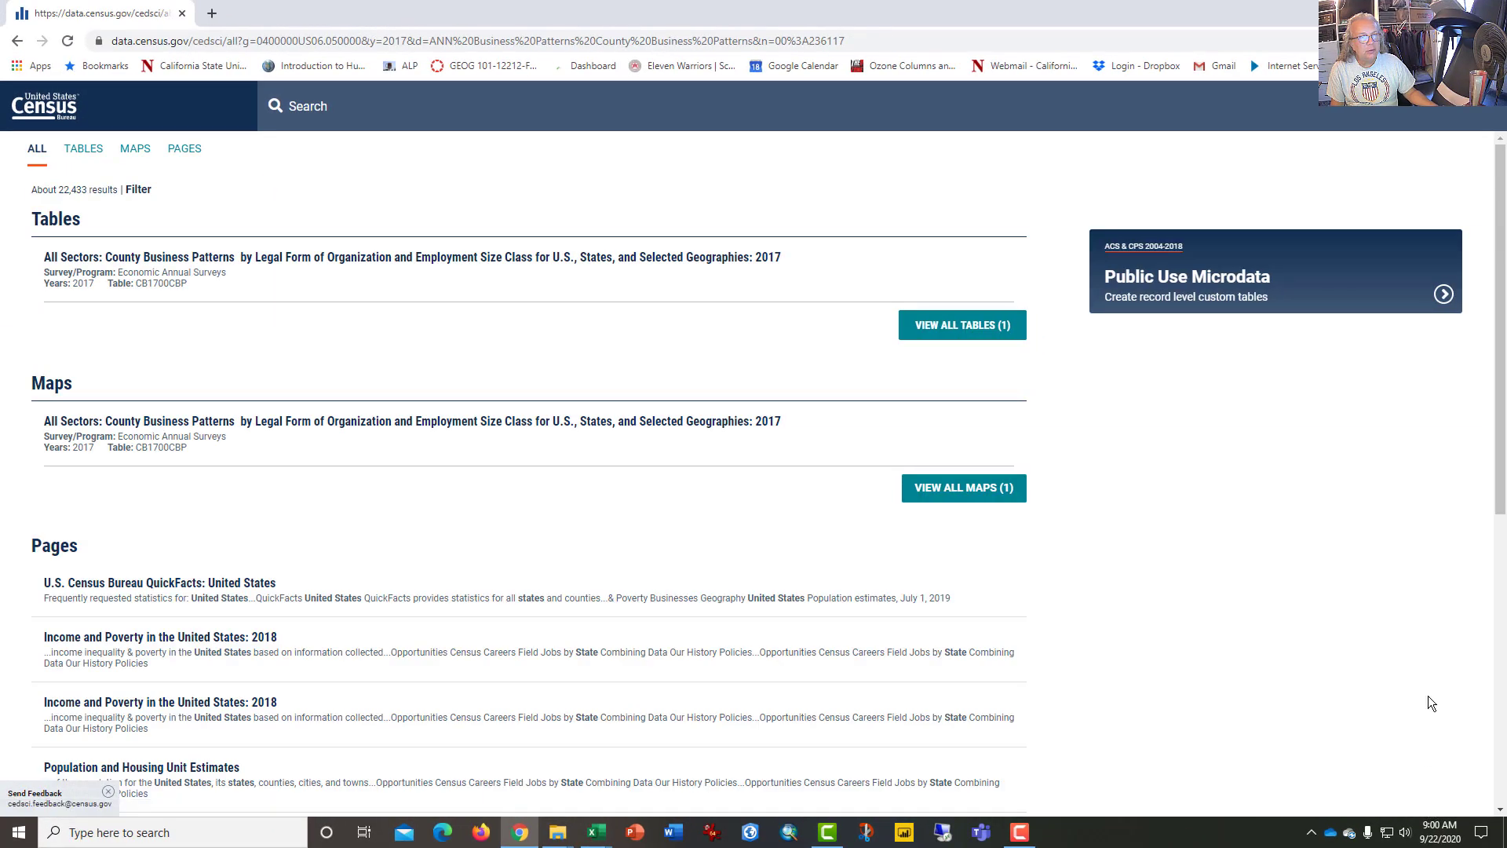
click(977, 330)
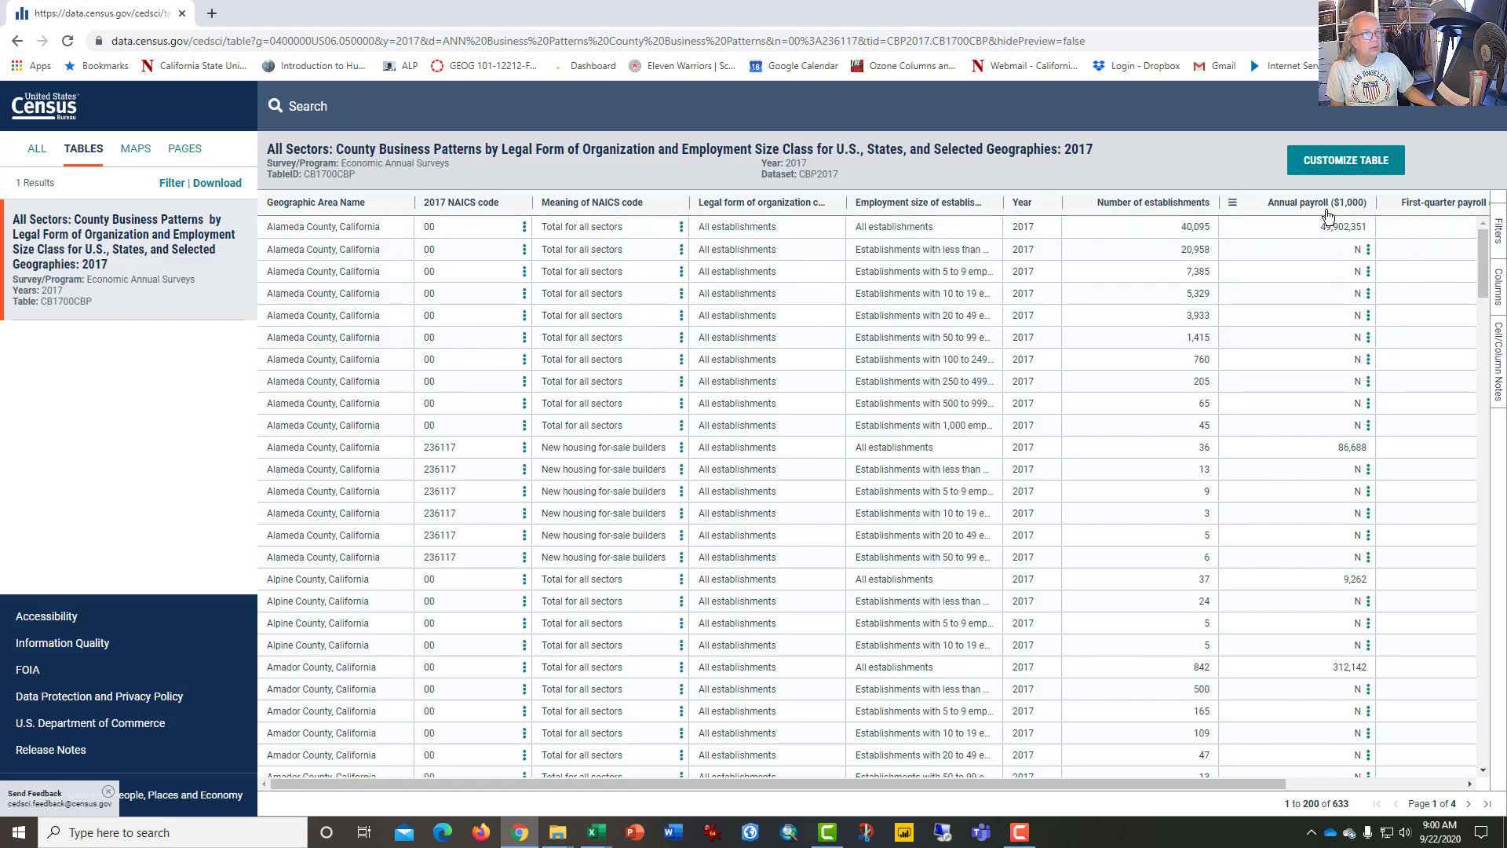
click(1347, 162)
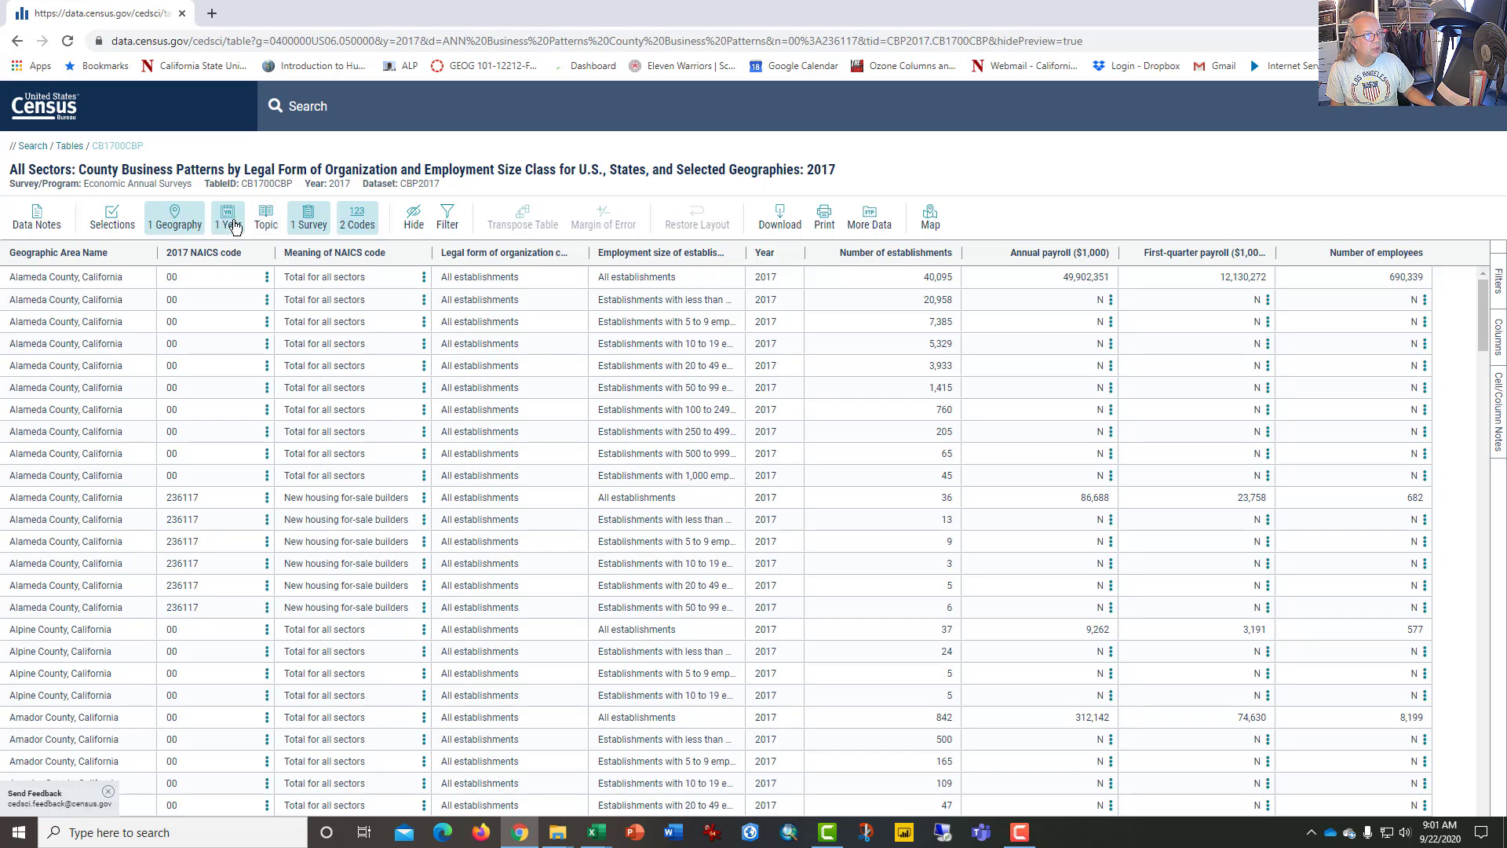
Review the table's year, survey and industry code selections.
click(232, 225)
click(232, 225)
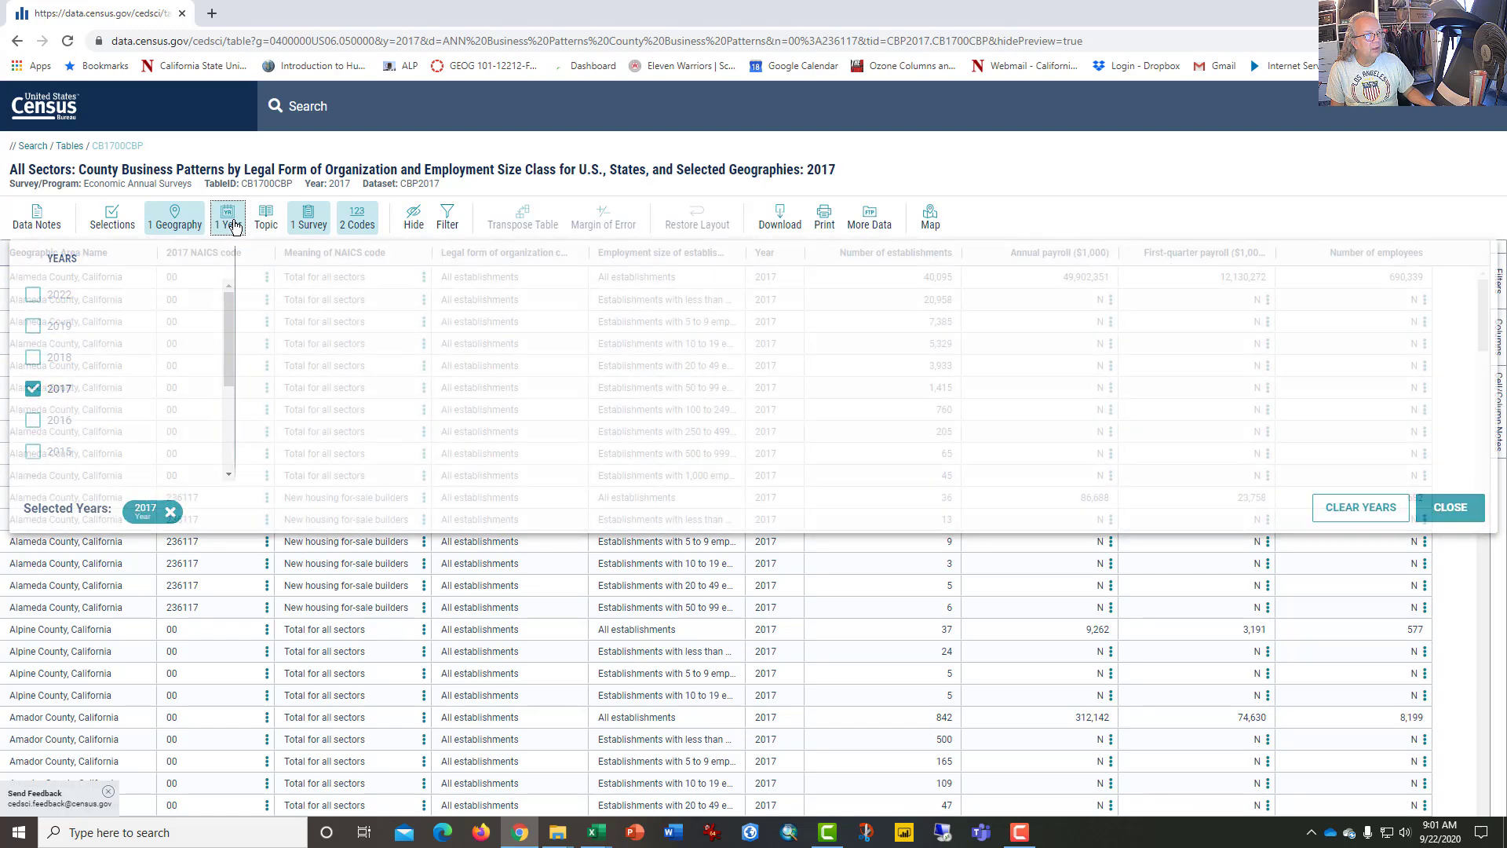
click(302, 226)
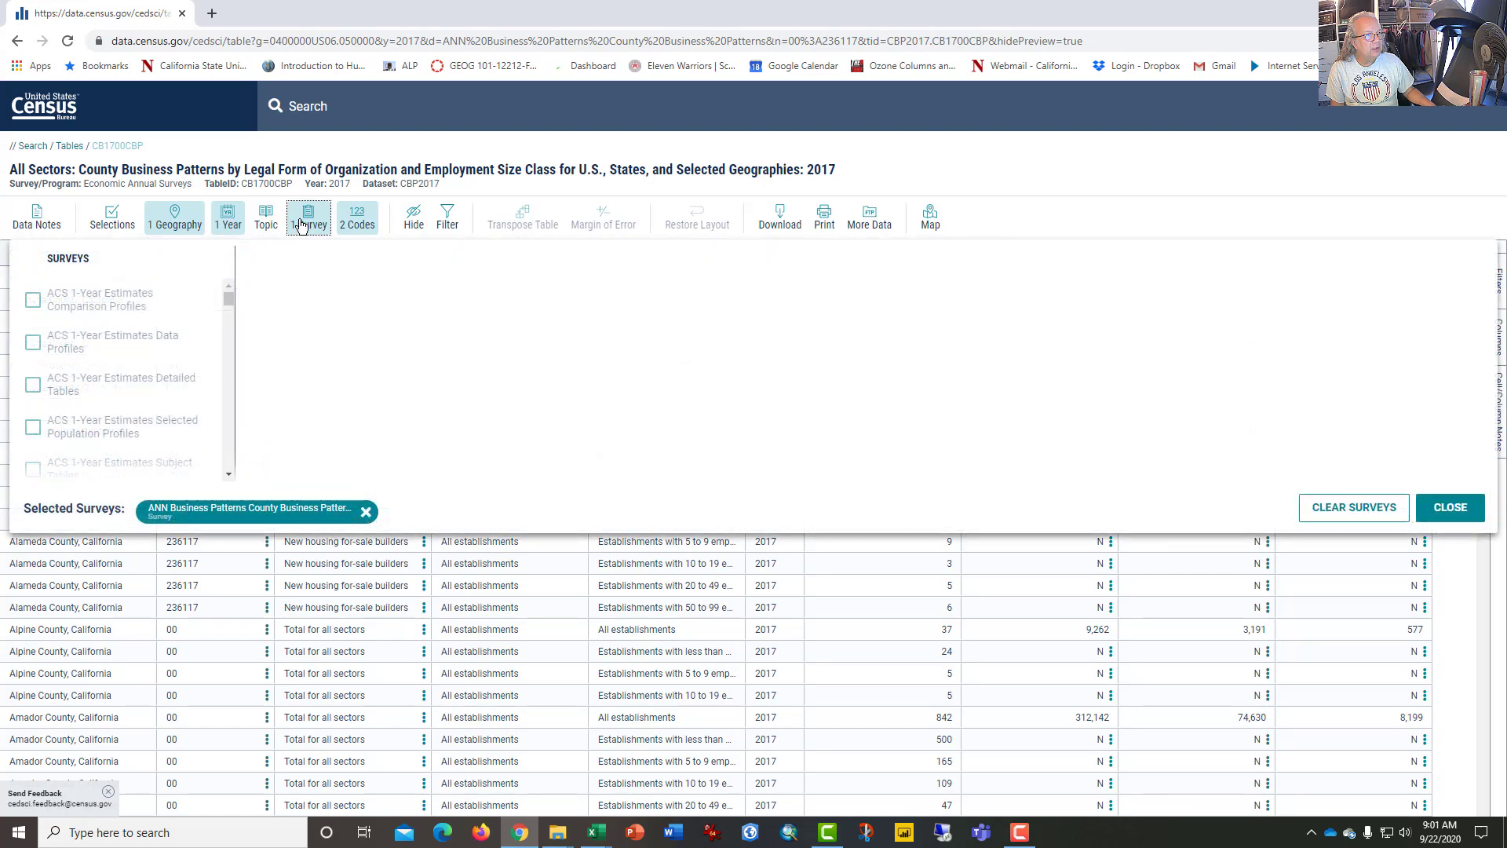
click(302, 226)
click(351, 227)
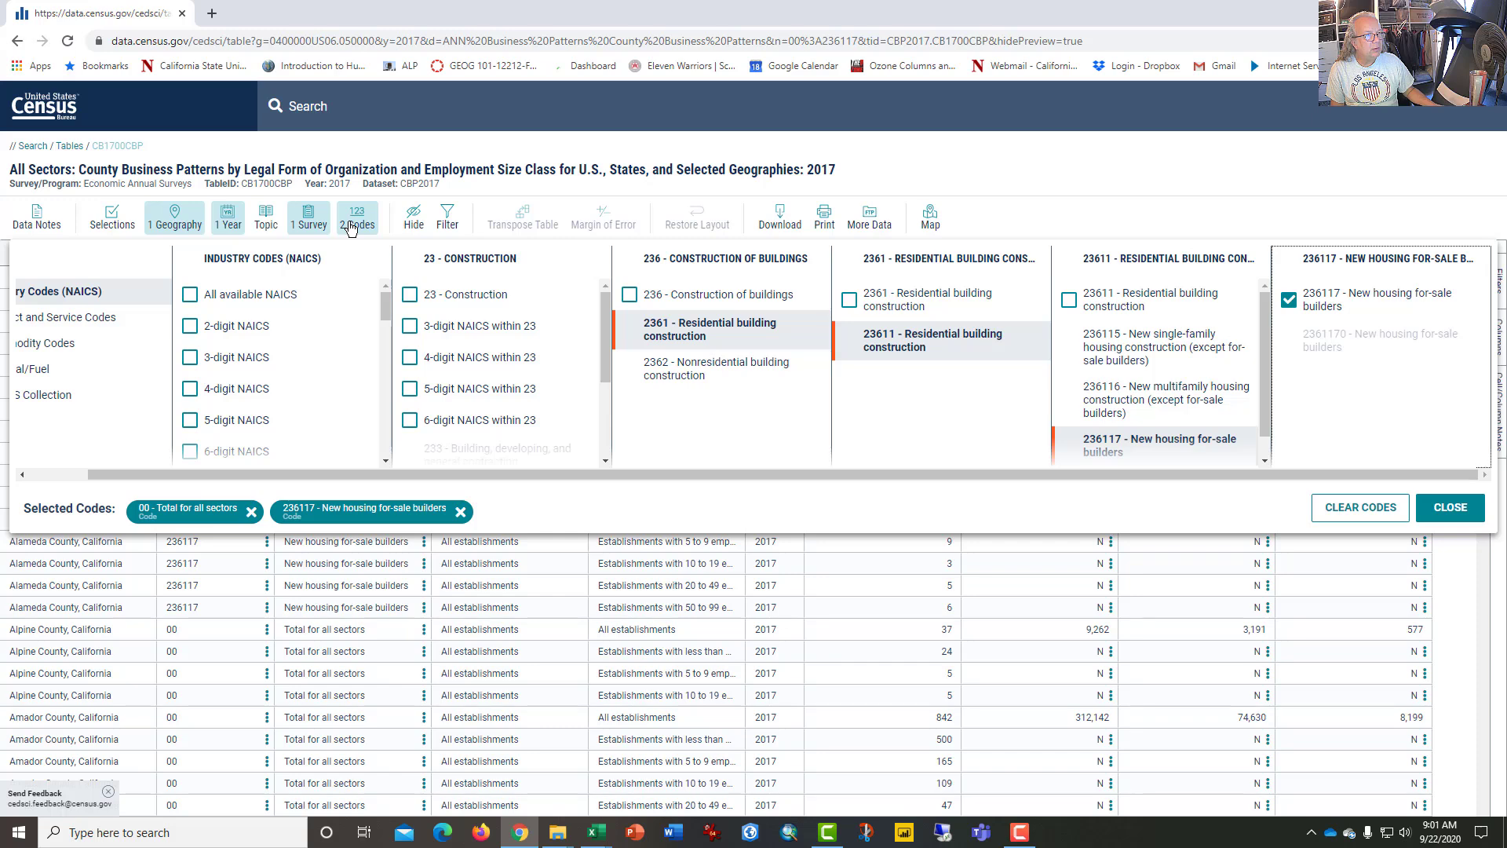
click(351, 227)
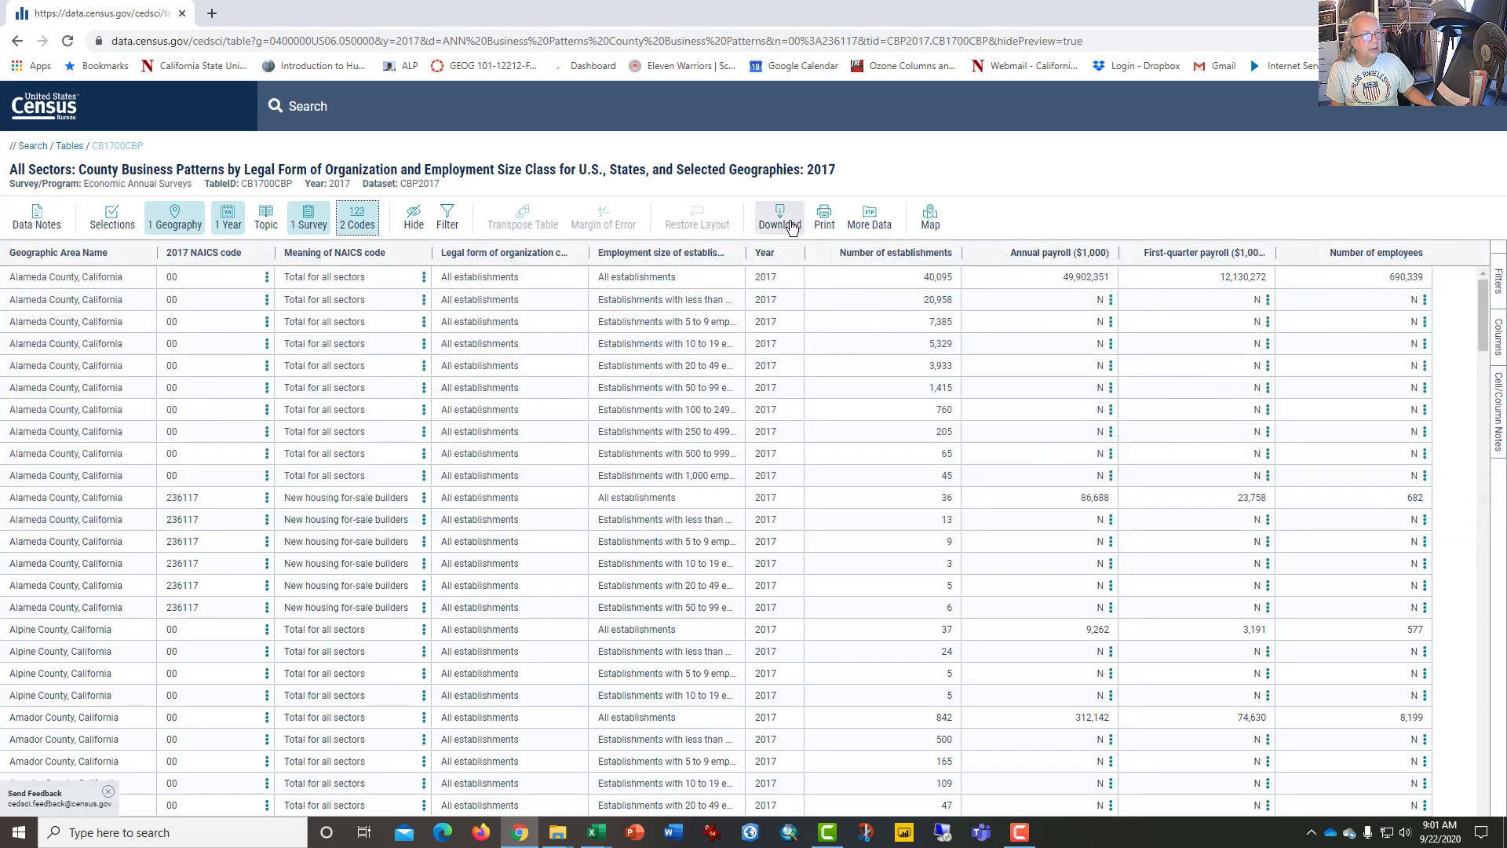
Download the 2017 CB1700CBP table as CSV and save the zip file in the Downloads folder under its default name.
click(792, 227)
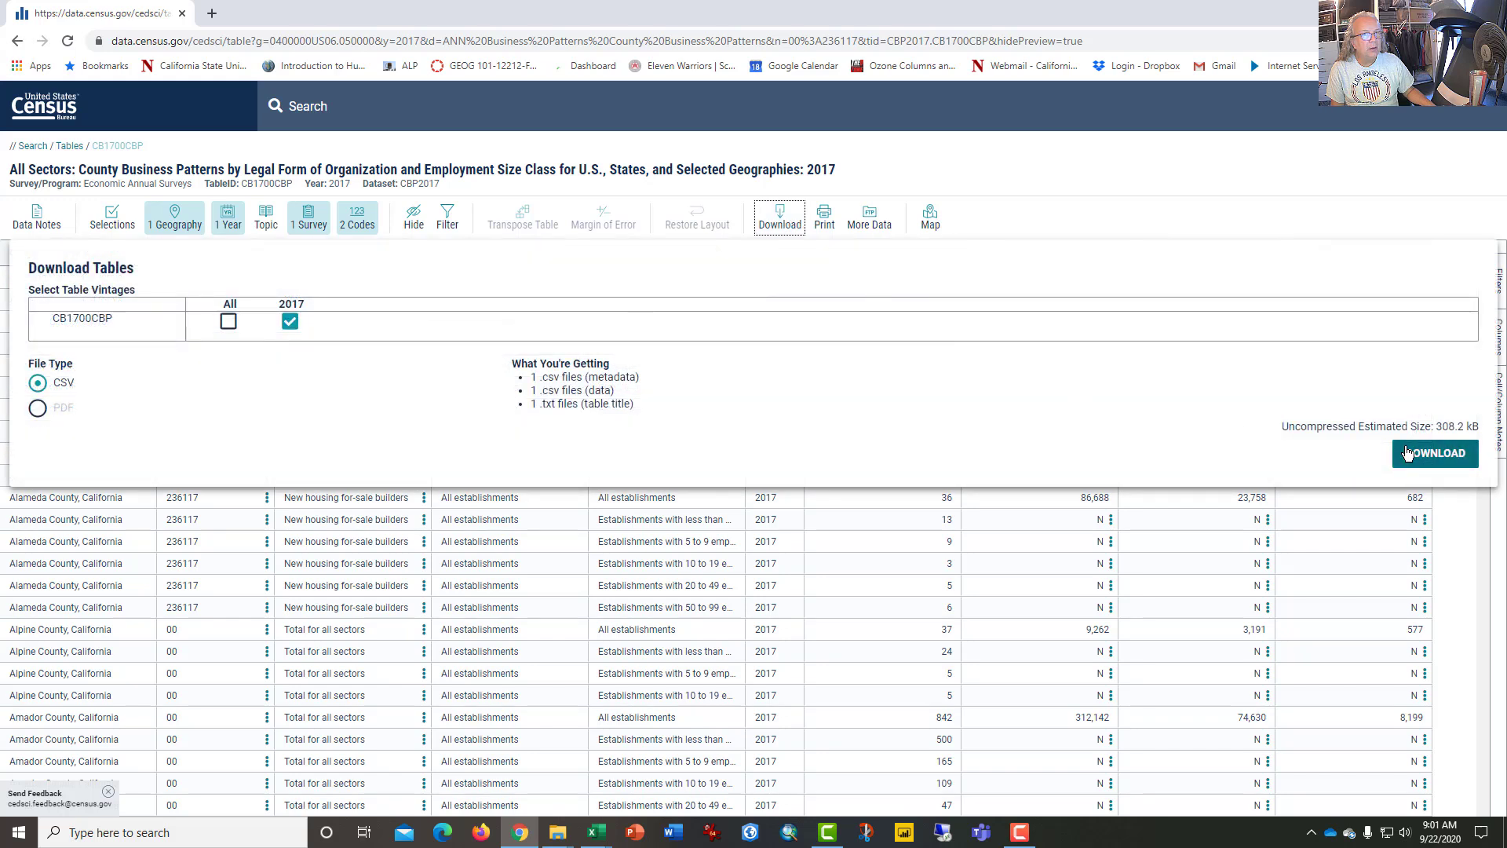
click(1410, 453)
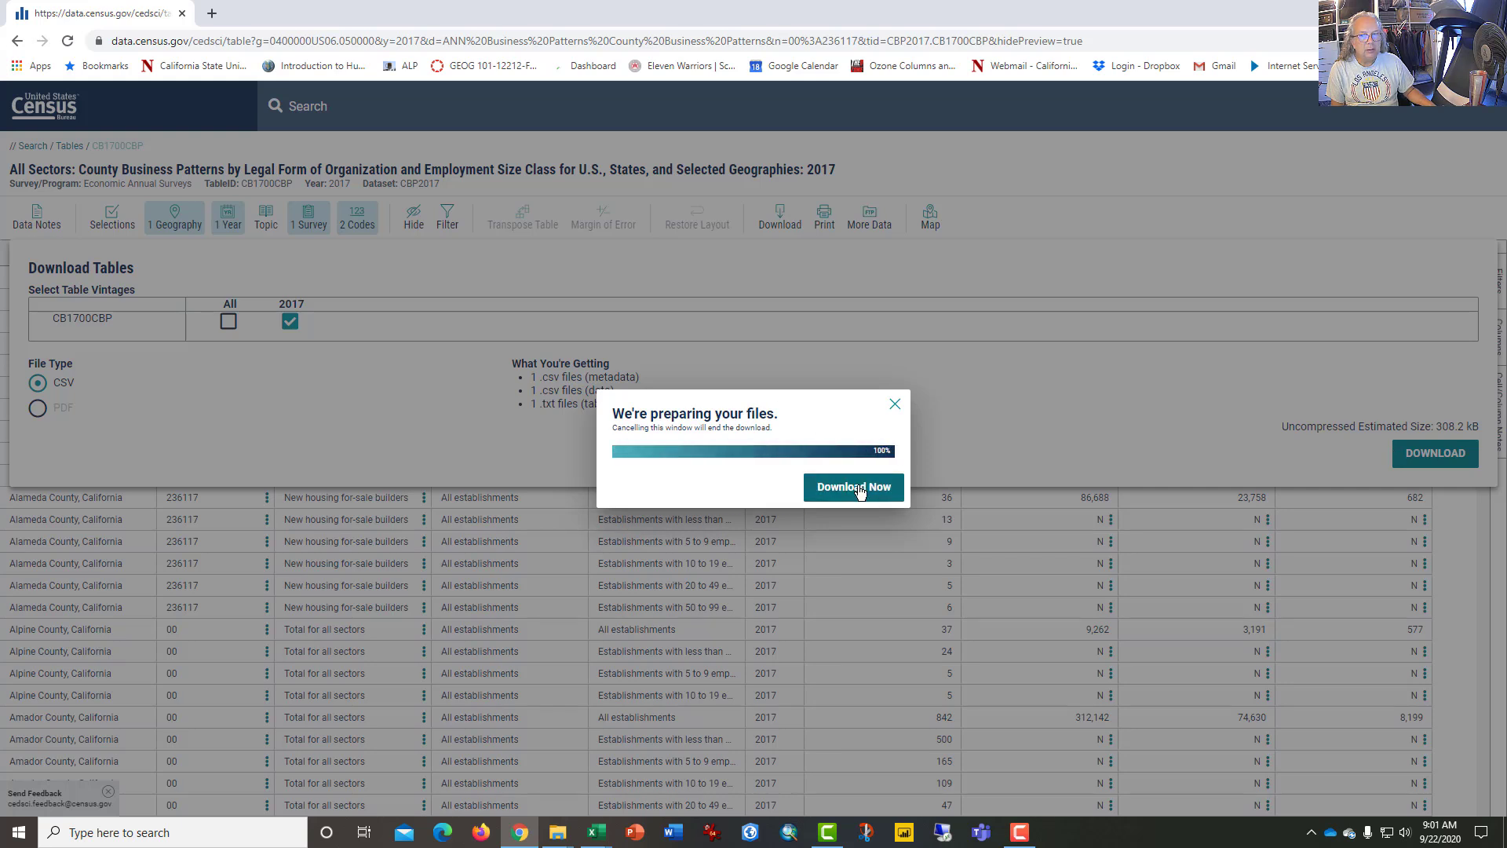
click(858, 487)
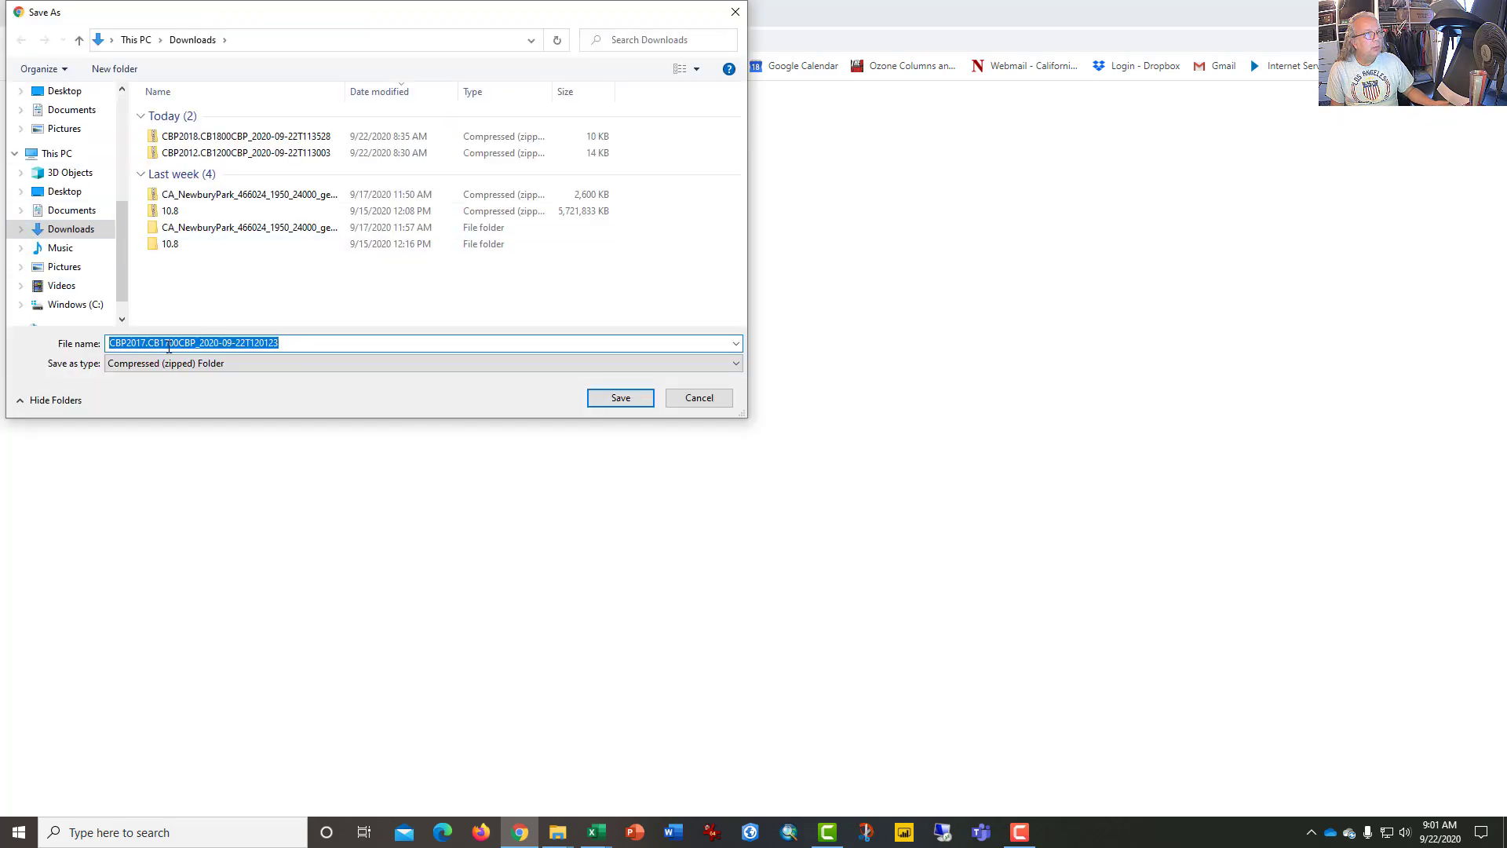
click(621, 398)
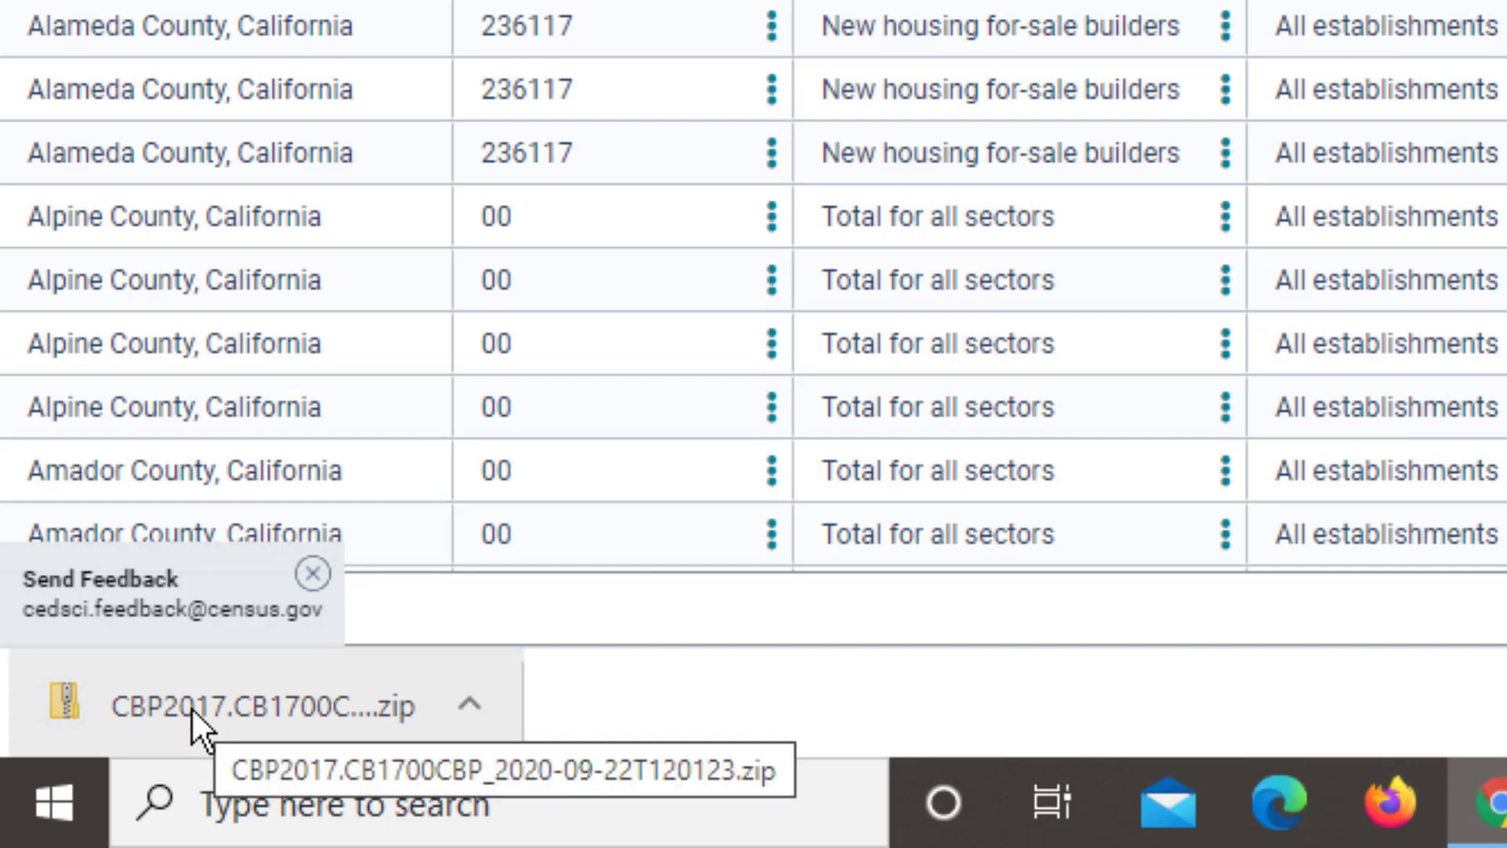
Open the downloaded CBP2017.CB1700CBP zip archive and load its data_with_overlays CSV file in Excel.
click(191, 706)
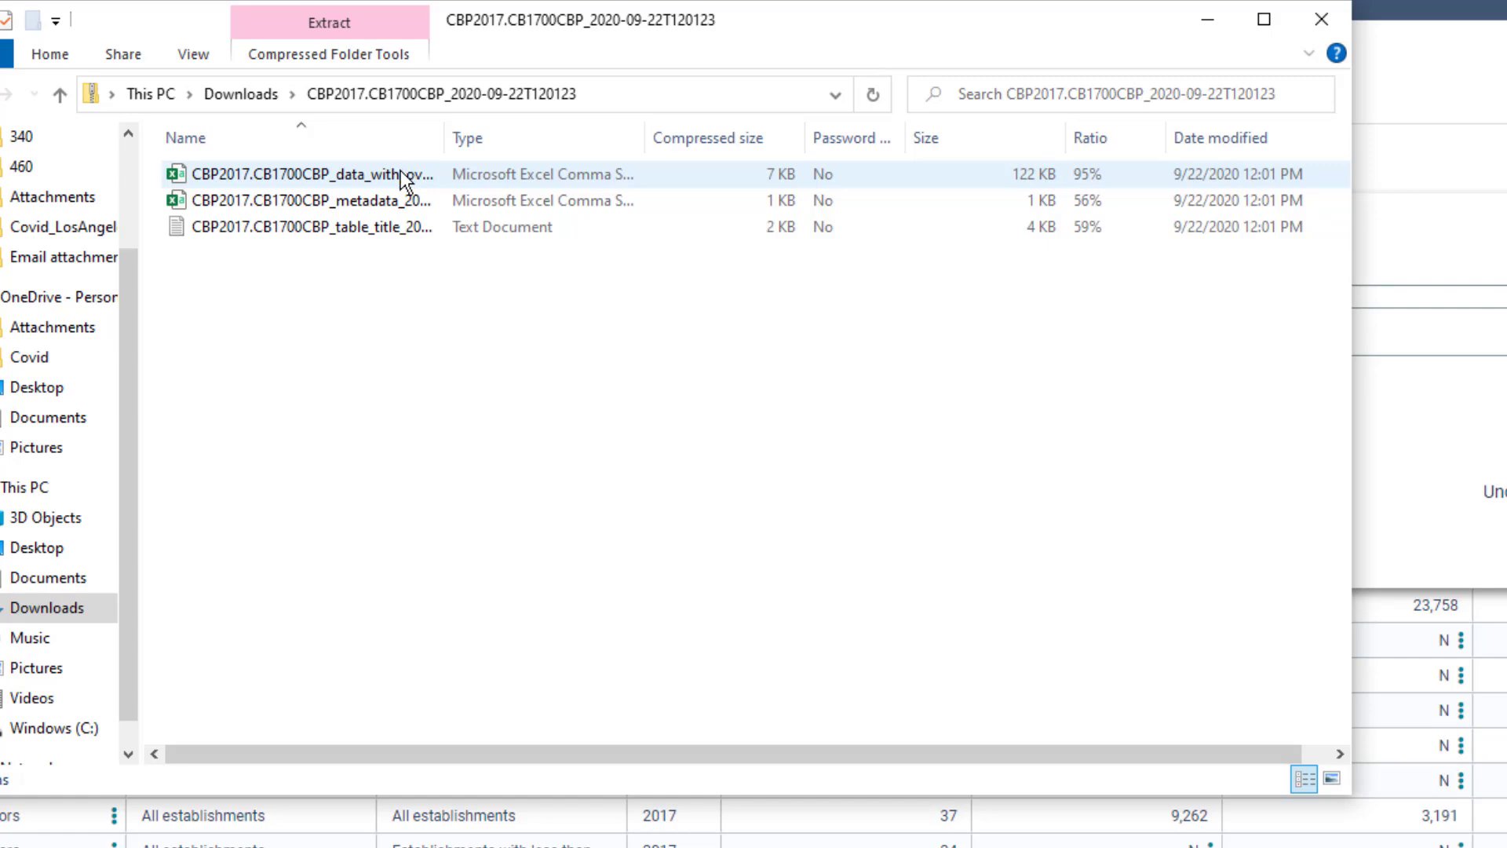
click(400, 171)
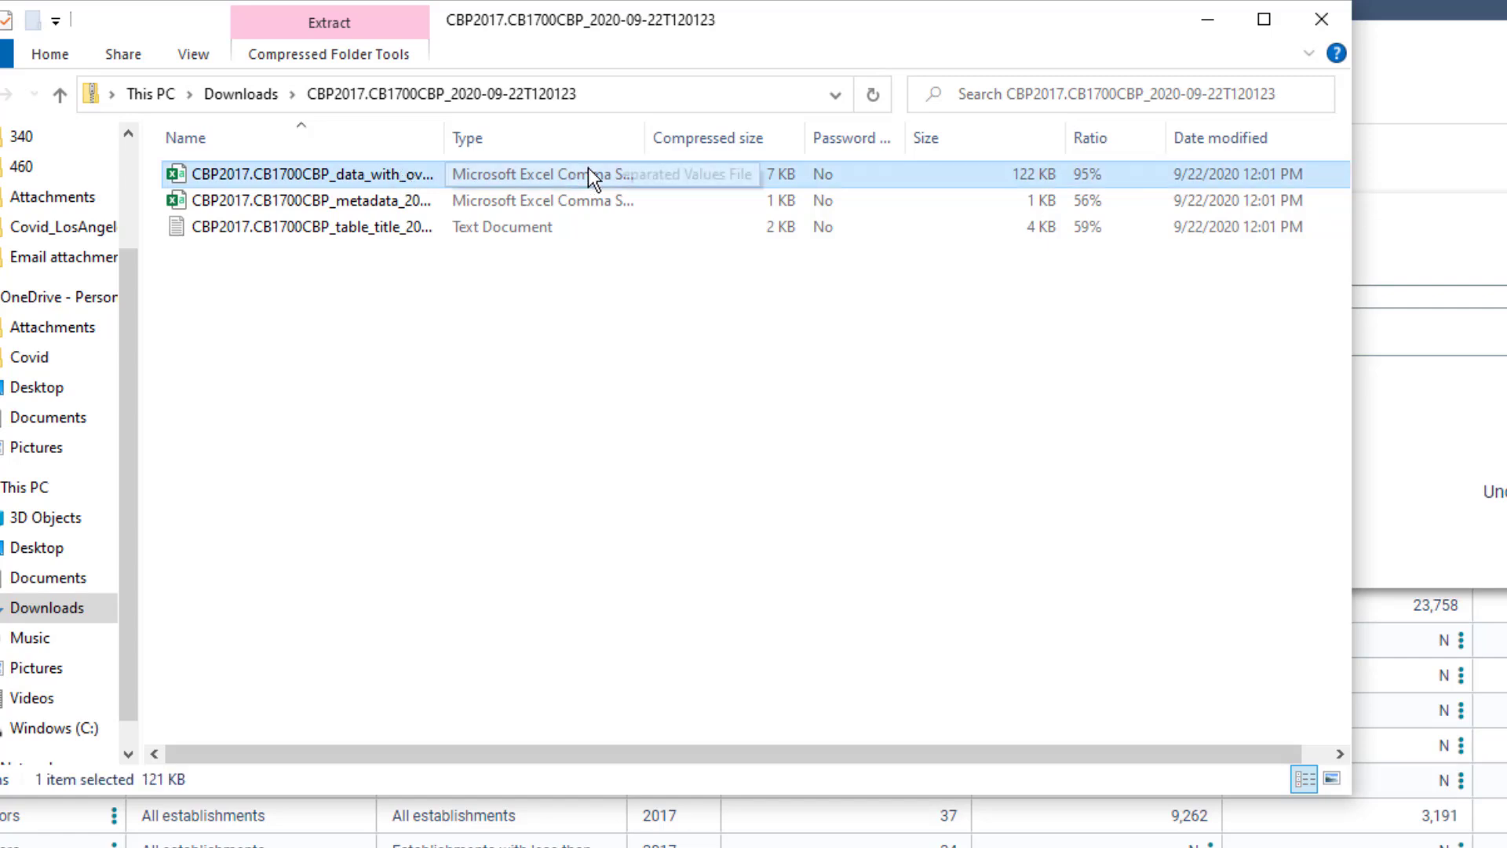
double_click(340, 171)
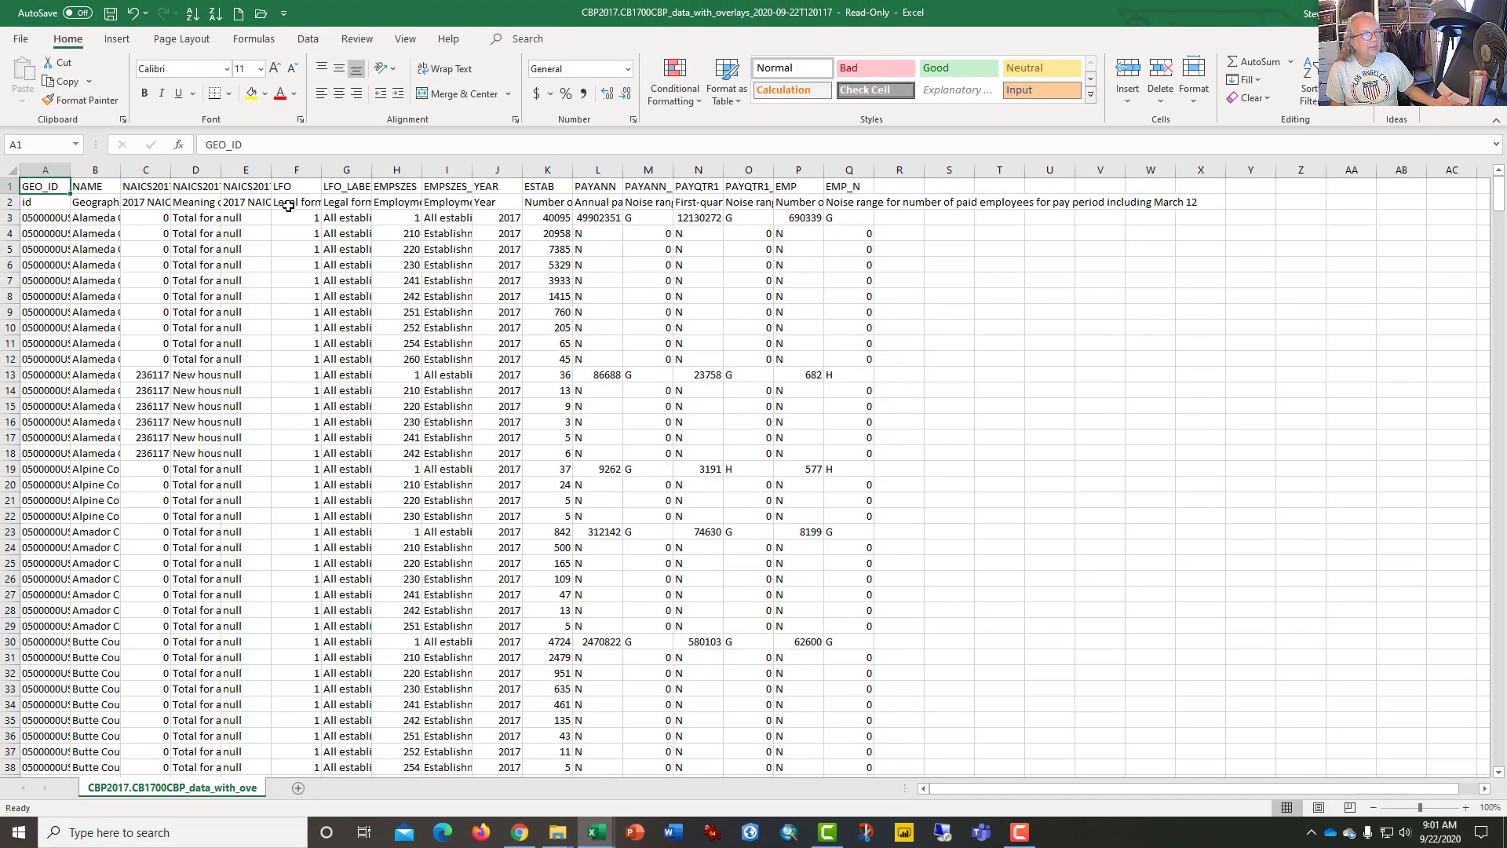
Select the entire field-code header row of the 2017 data.
drag(60, 186, 763, 376)
click(879, 359)
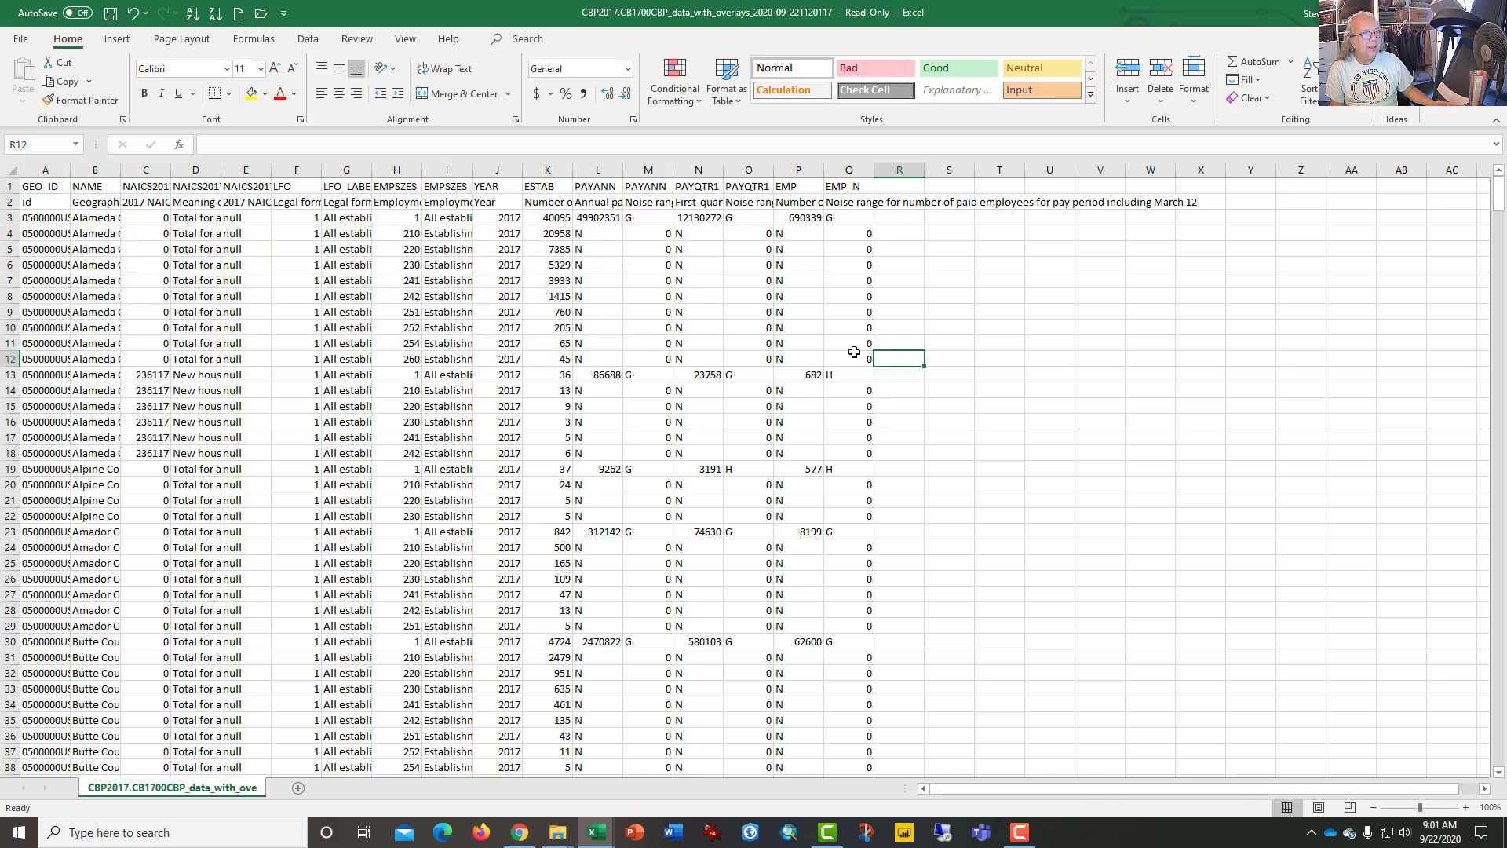
click(8, 186)
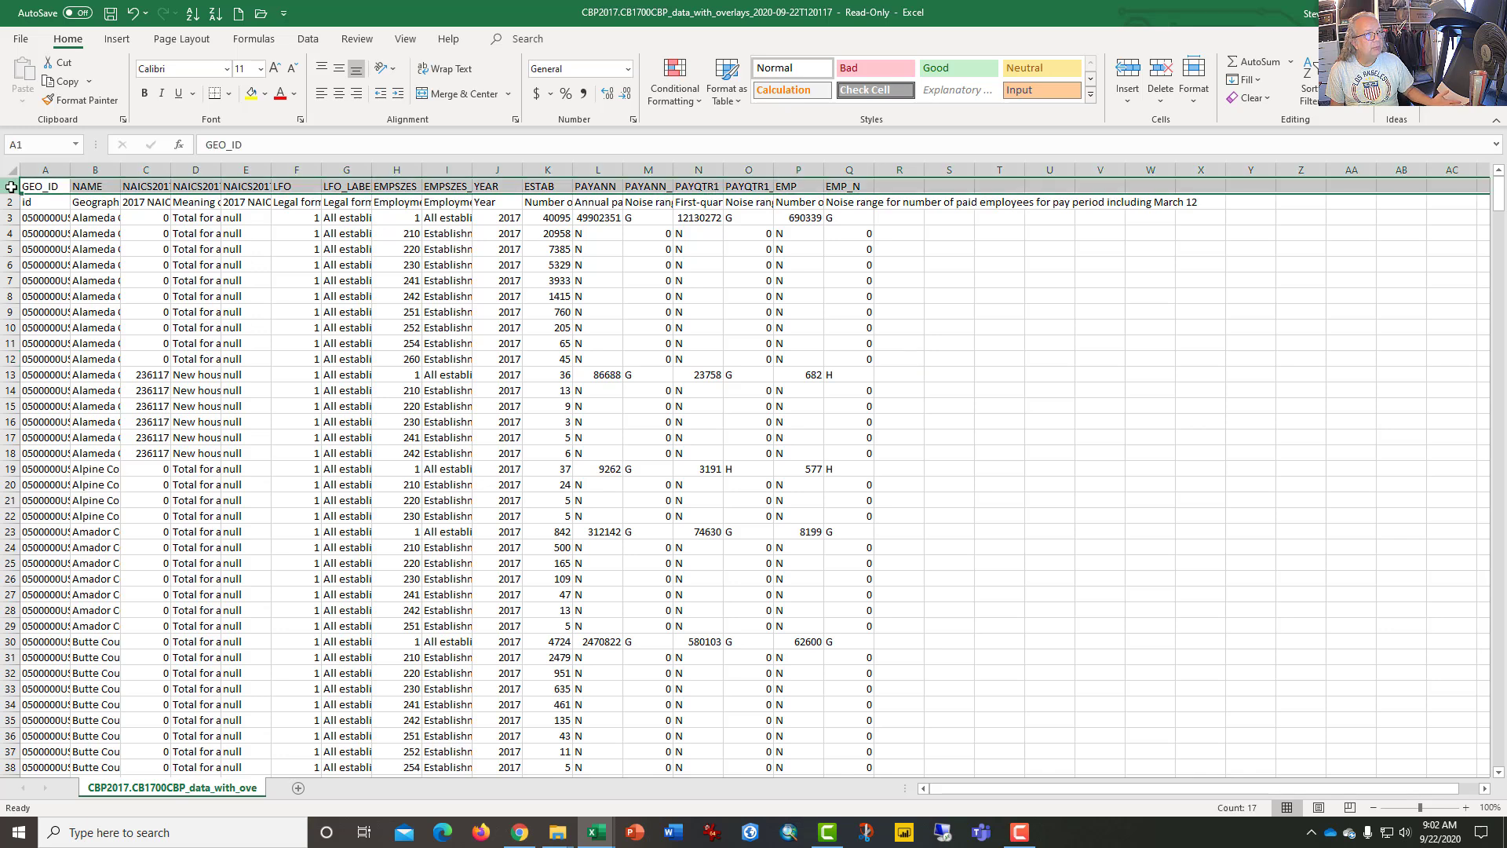